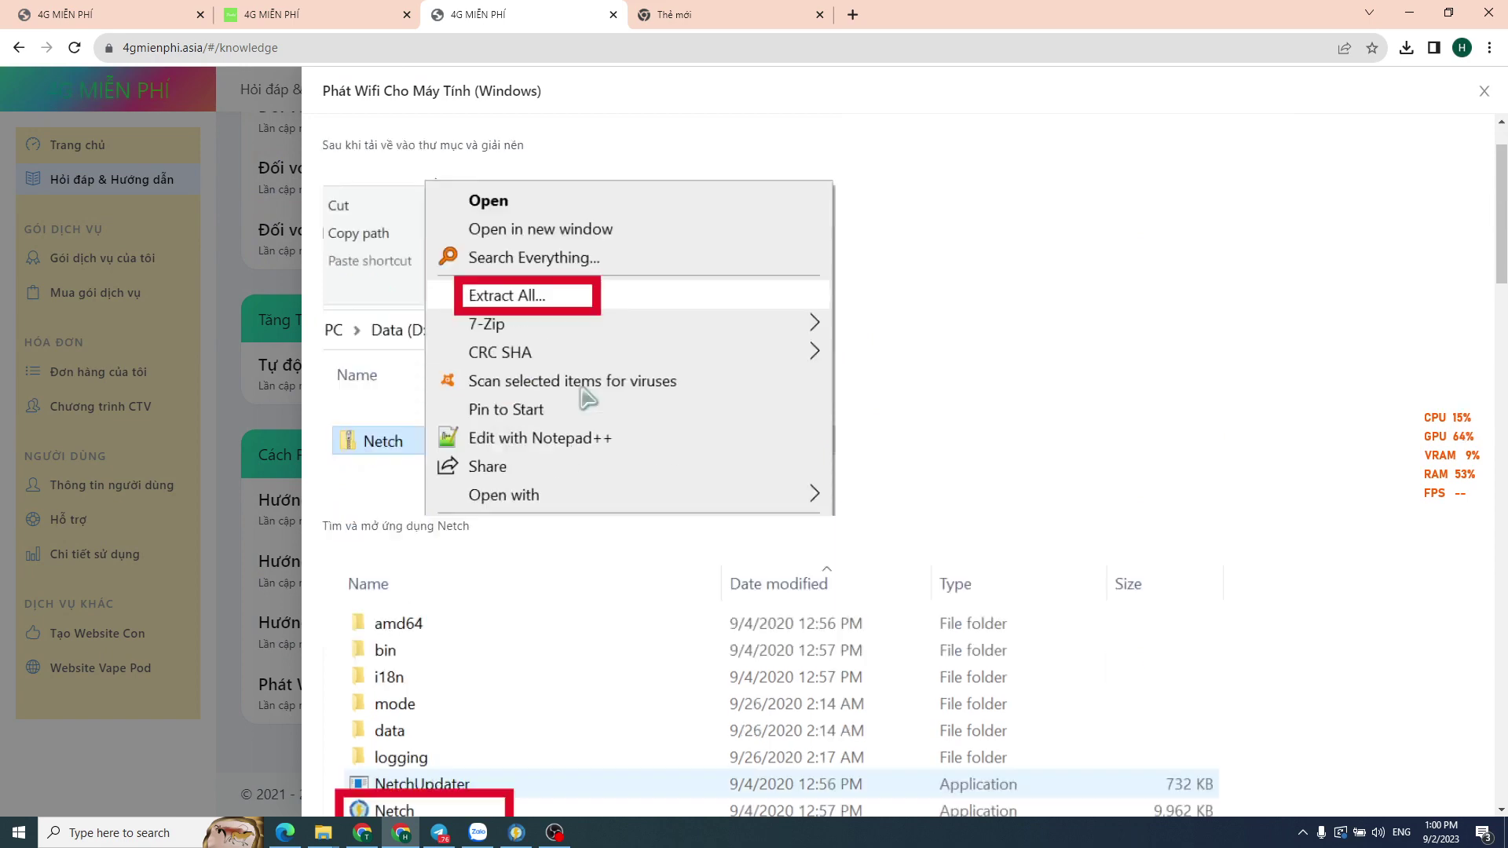
Search the web for Netch in the empty browser tab.
{"action": "scroll", "coordinate": [602, 322], "scroll_direction": "up", "scroll_amount": 5}
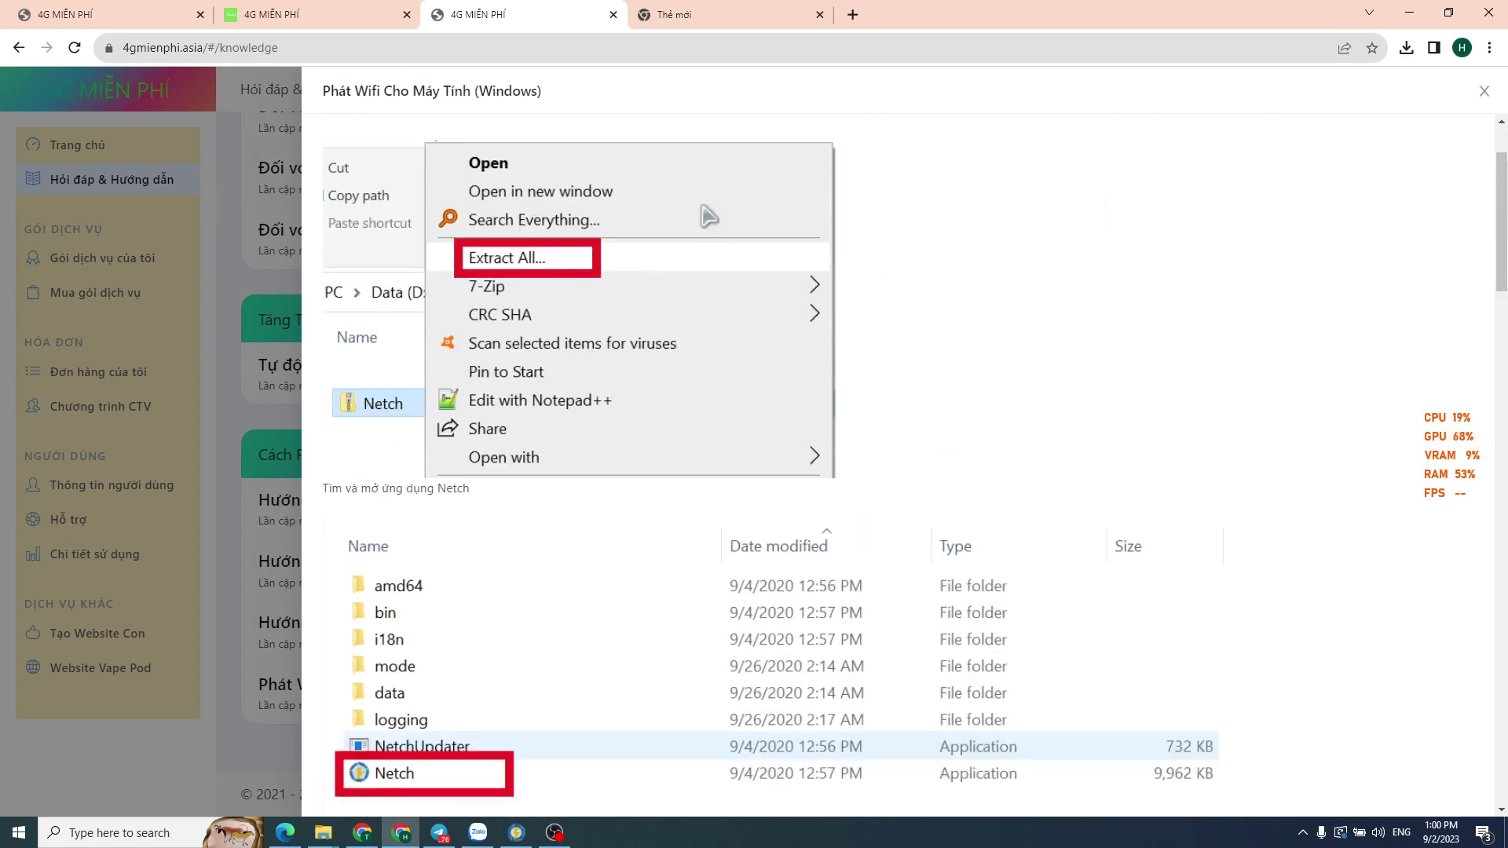
{"action": "left_click", "coordinate": [724, 6]}
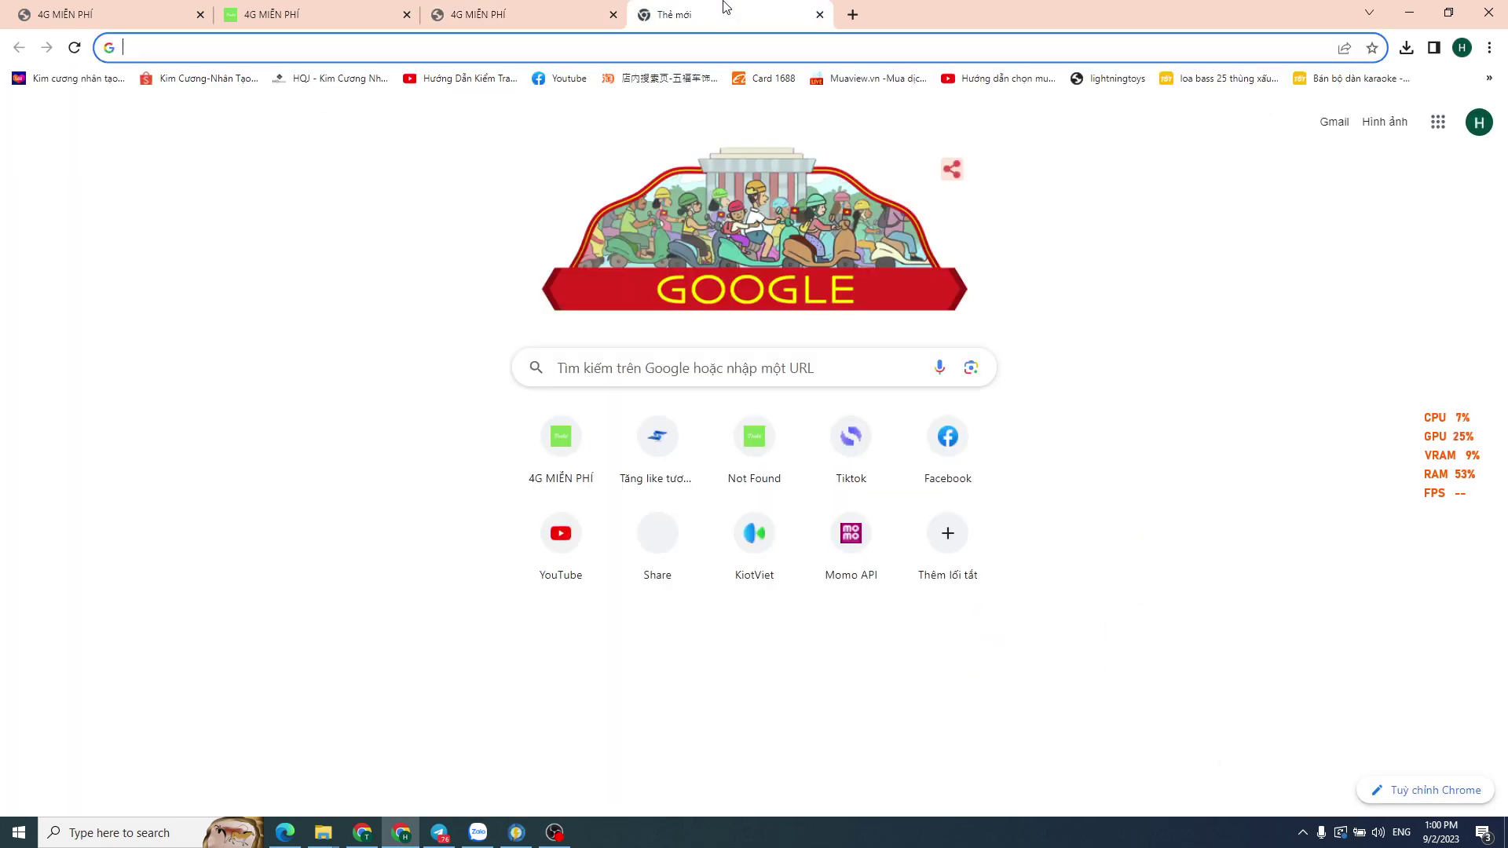
{"action": "type", "text": "Netch"}
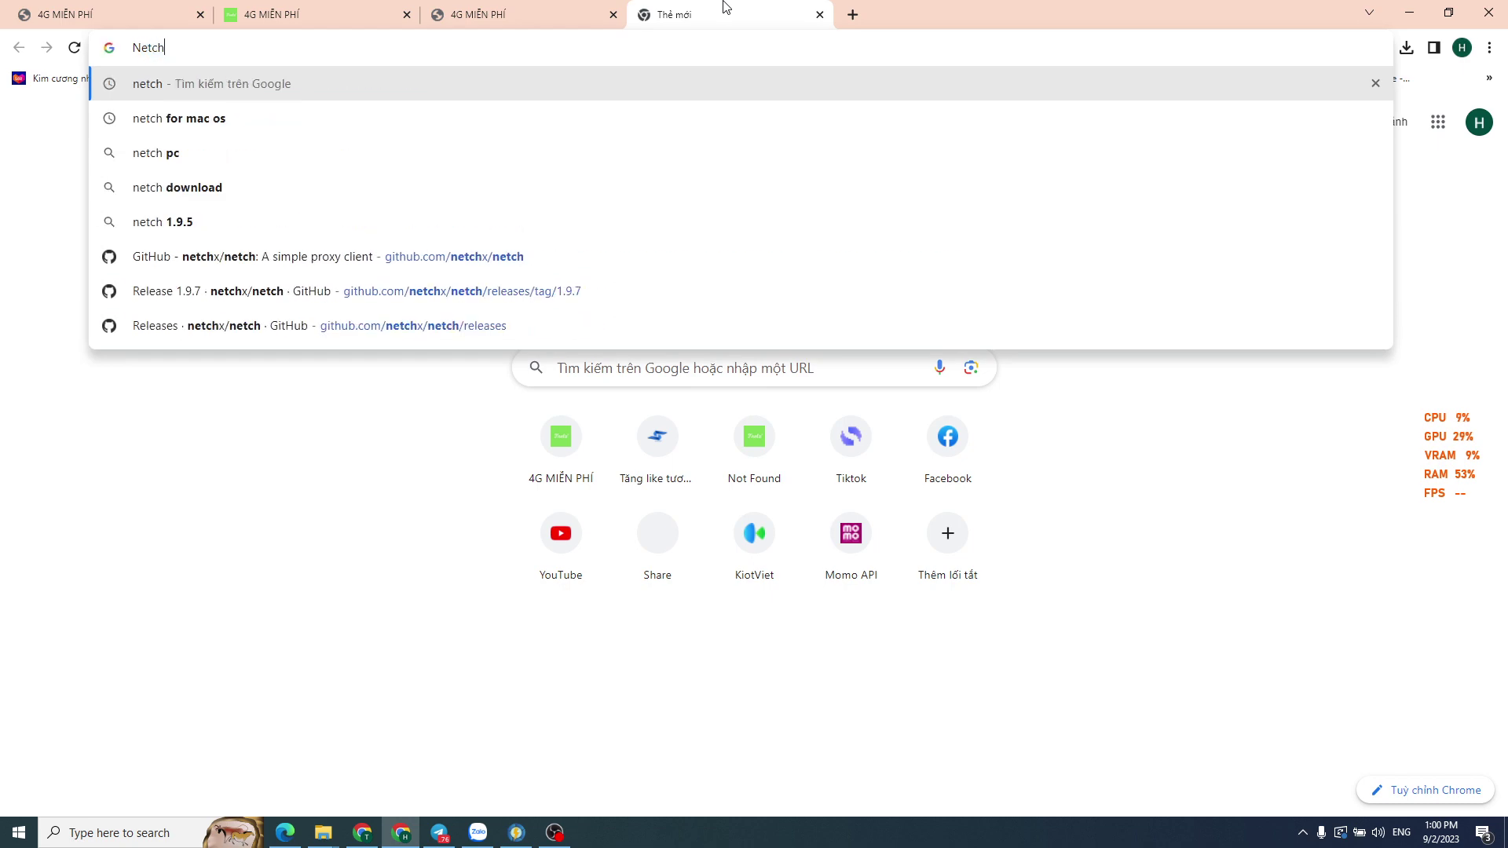
{"action": "key", "text": "Return"}
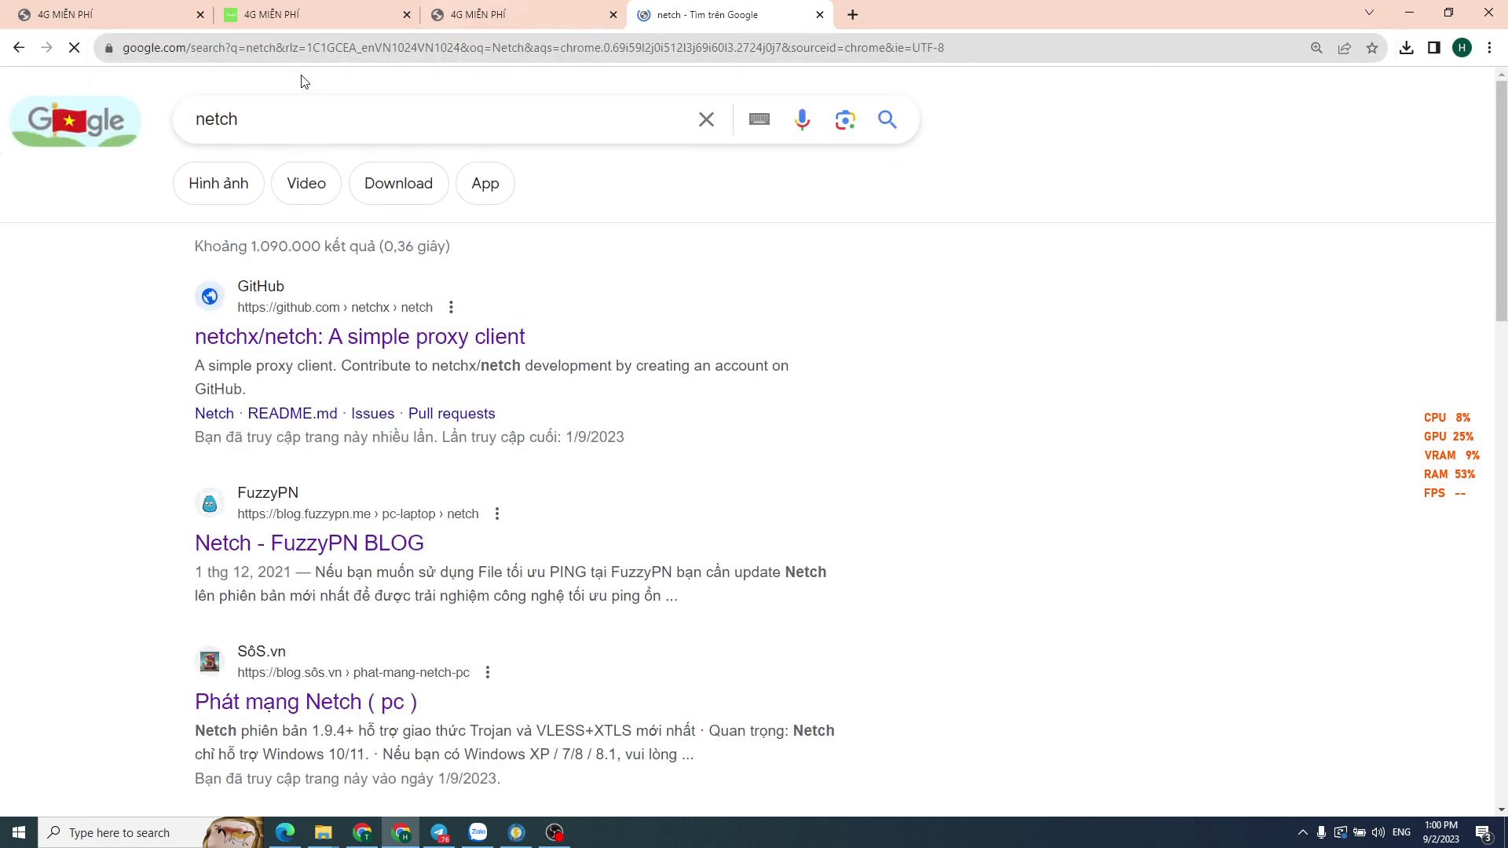
{"action": "scroll", "coordinate": [40, 448], "scroll_direction": "down", "scroll_amount": 12}
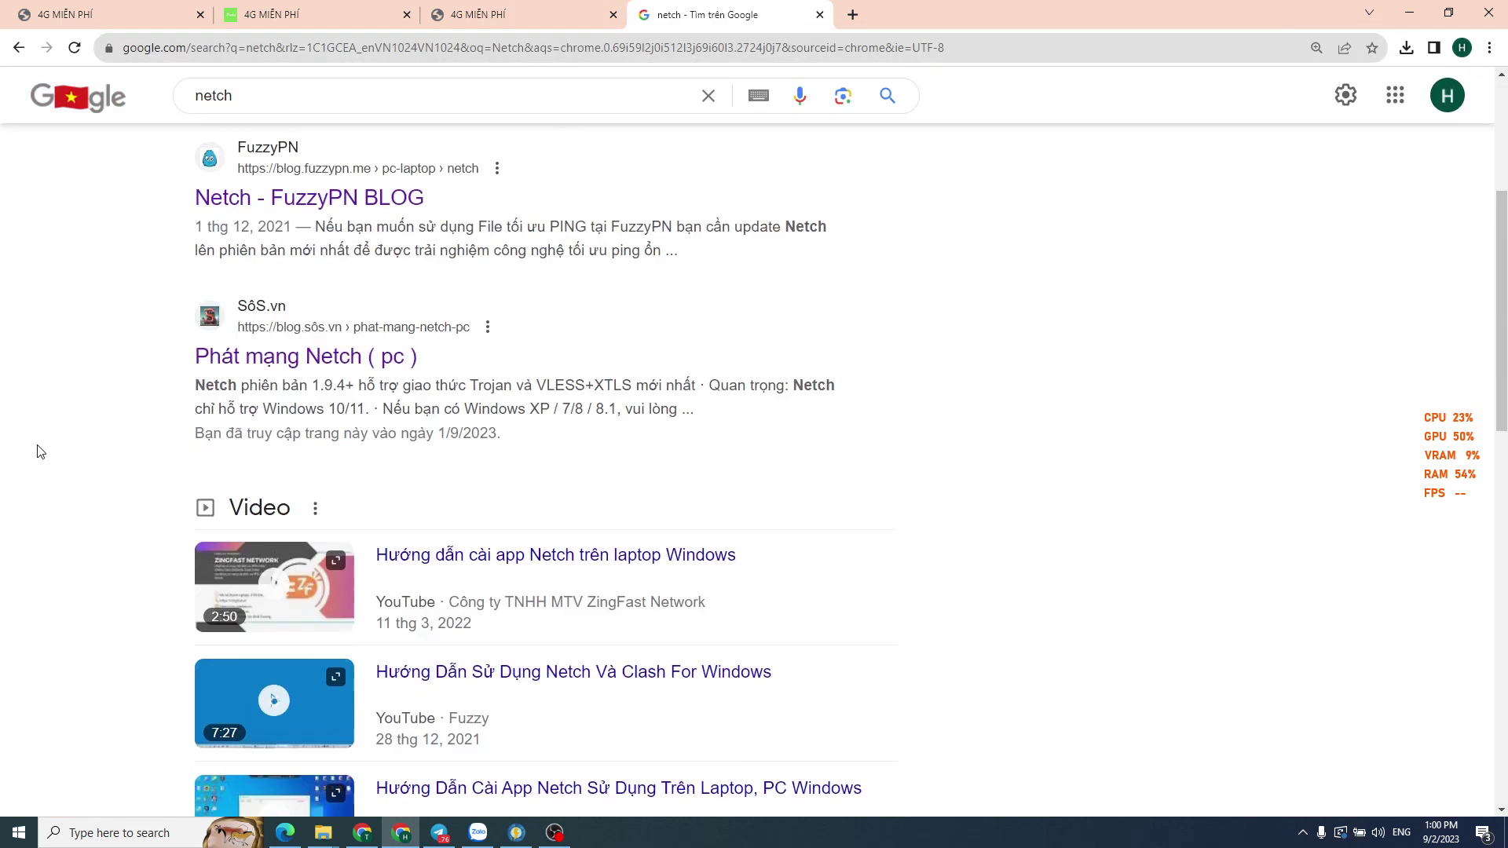
{"action": "scroll", "coordinate": [114, 415], "scroll_direction": "up", "scroll_amount": 12}
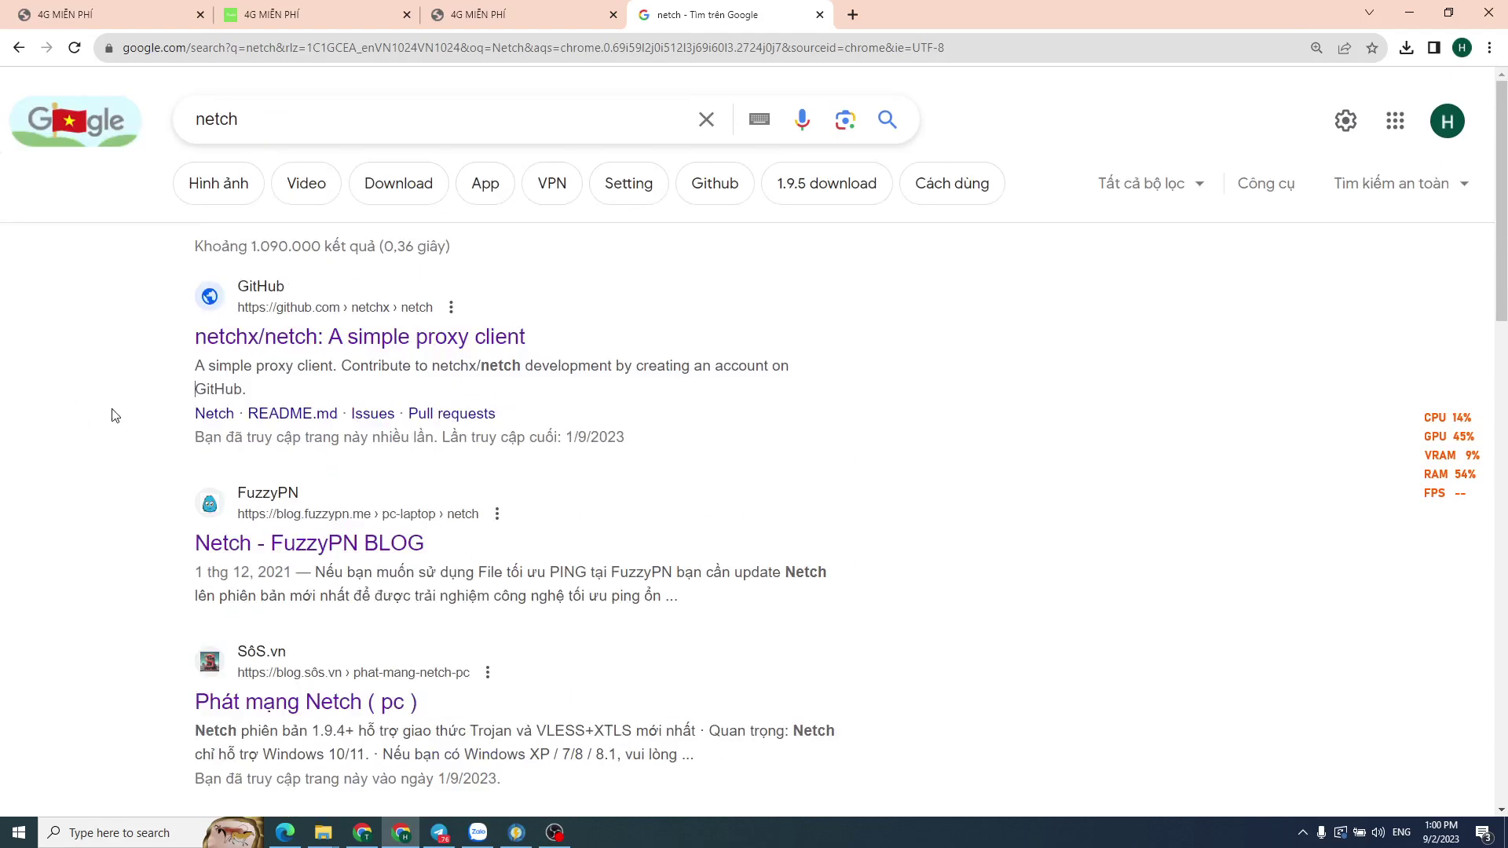
Open the netchx/netch GitHub repository from the search results and go to its latest release, 1.9.7.
{"action": "left_click", "coordinate": [428, 340]}
{"action": "left_click", "coordinate": [534, 14]}
{"action": "left_click", "coordinate": [751, 6]}
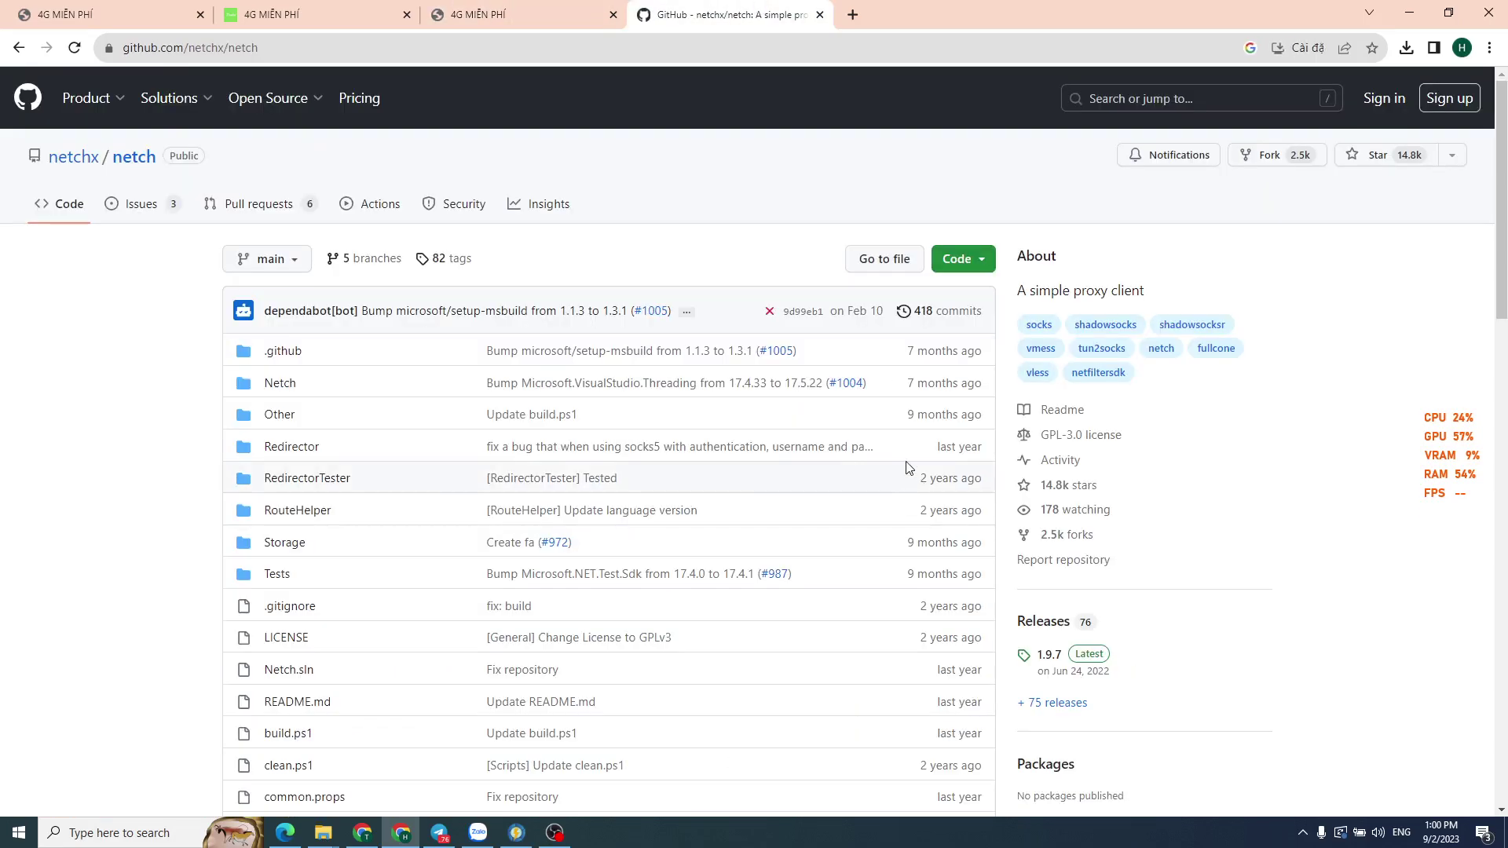
{"action": "scroll", "coordinate": [696, 459], "scroll_direction": "down", "scroll_amount": 3}
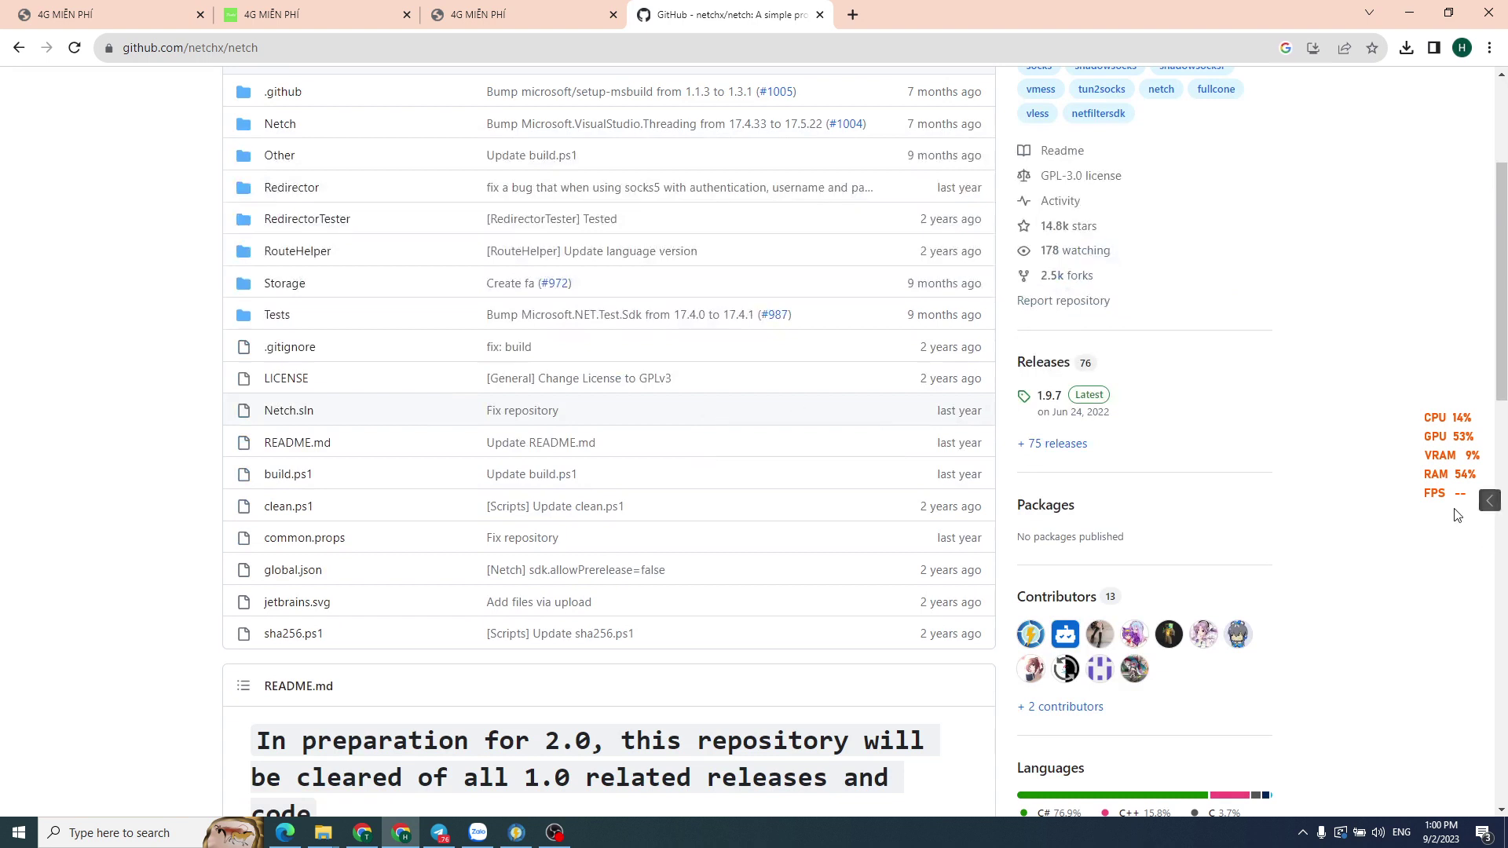
{"action": "left_click", "coordinate": [1093, 401]}
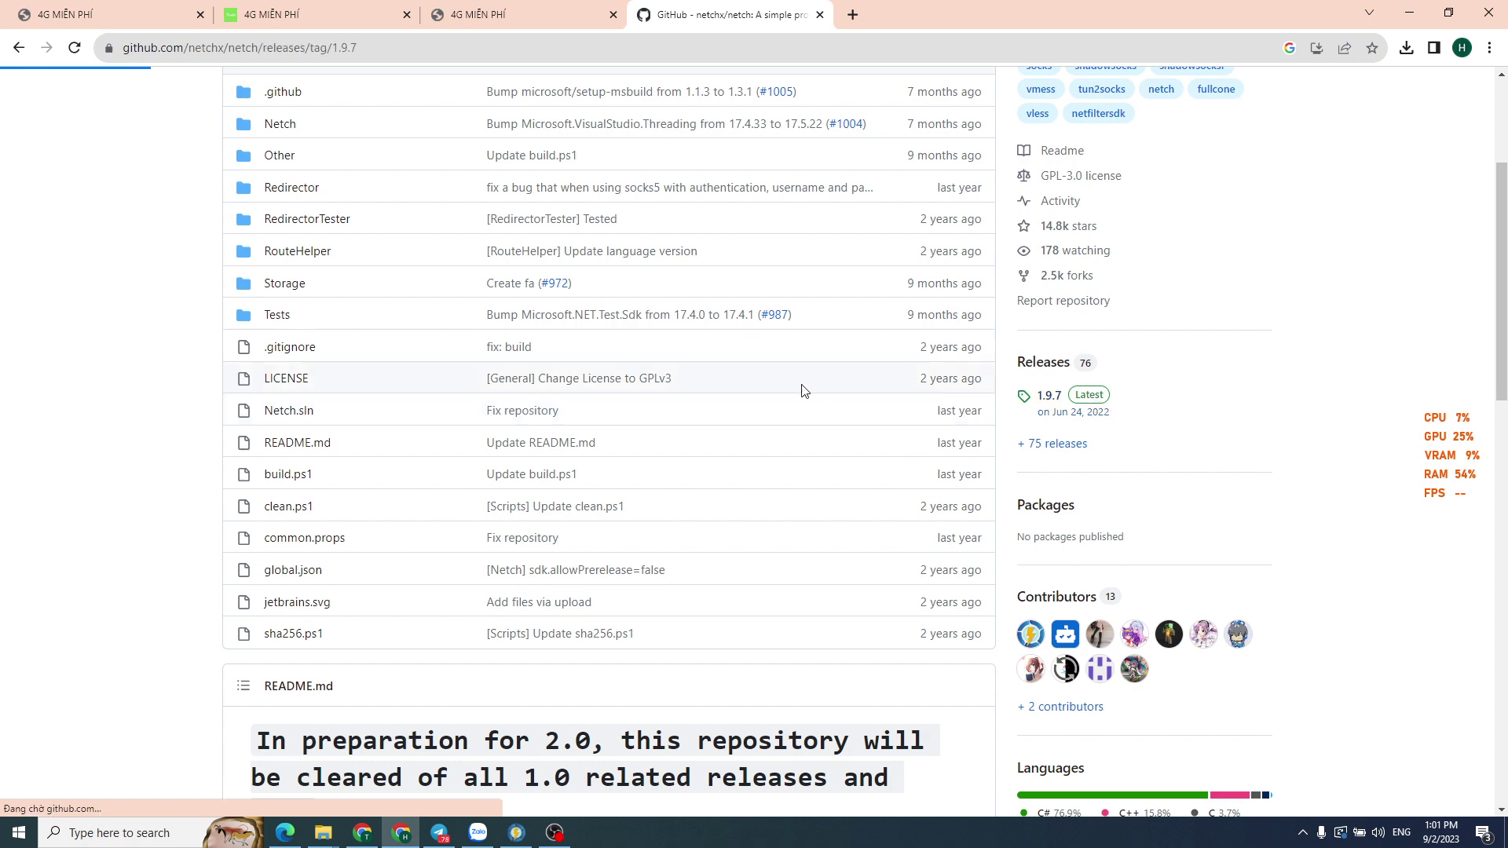
Download Netch.7z from the assets of the 1.9.7 release.
{"action": "scroll", "coordinate": [9, 432], "scroll_direction": "down", "scroll_amount": 5}
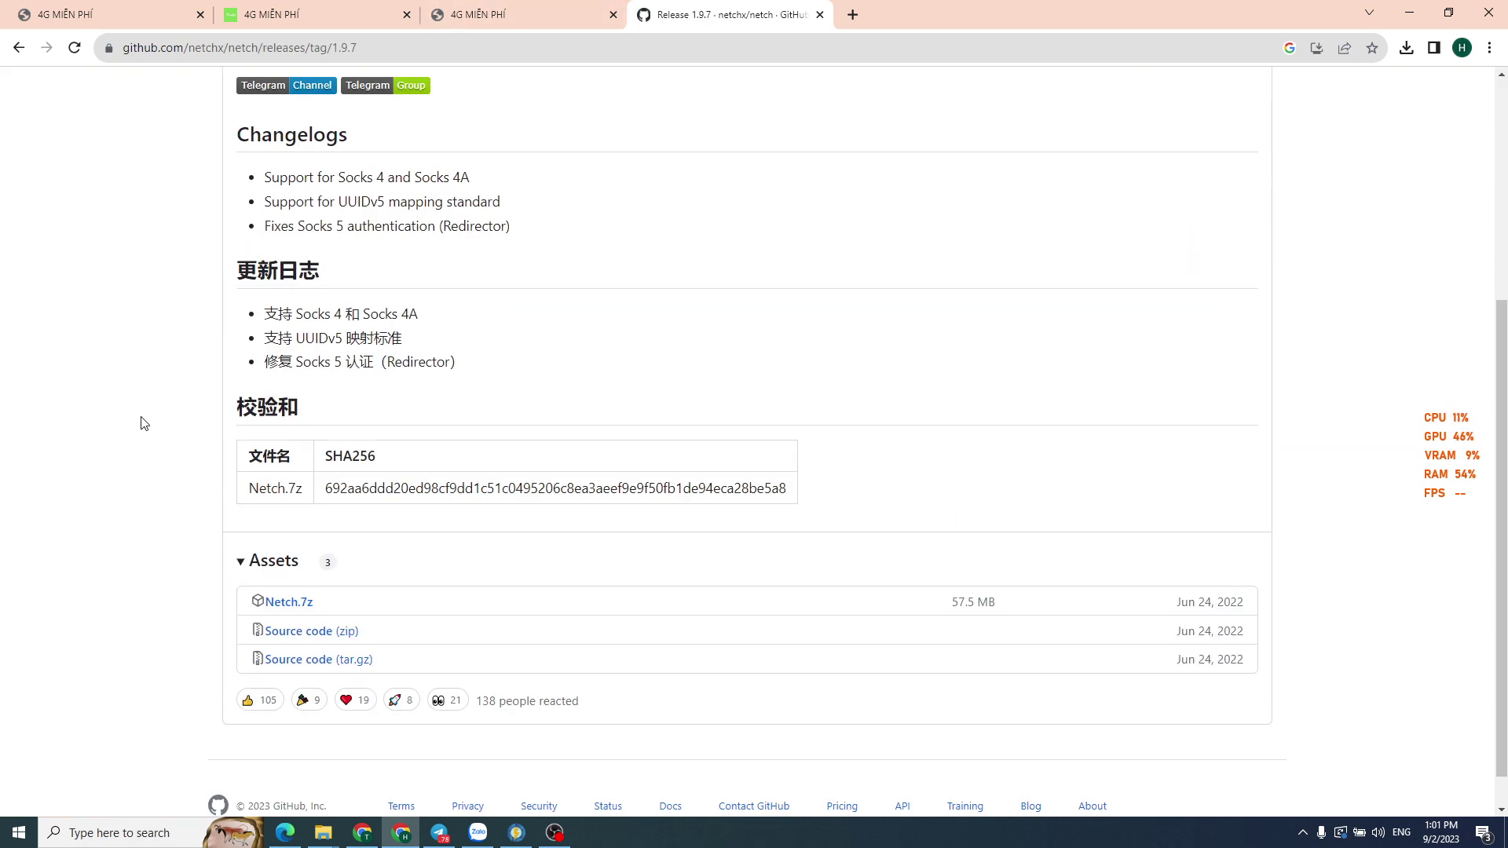
{"action": "scroll", "coordinate": [180, 401], "scroll_direction": "up", "scroll_amount": 3}
{"action": "scroll", "coordinate": [181, 404], "scroll_direction": "down", "scroll_amount": 4}
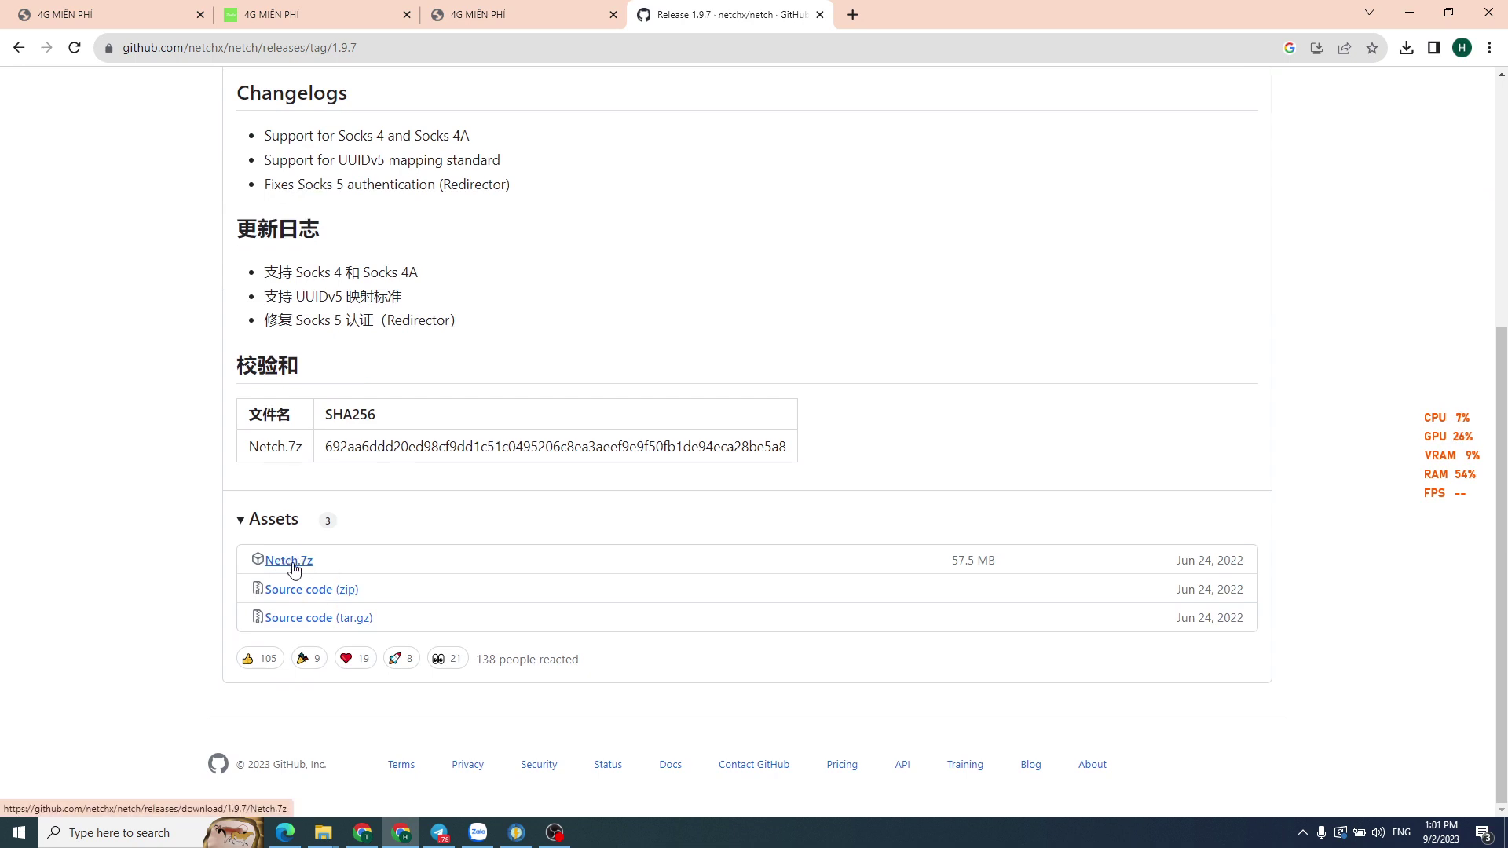
{"action": "left_click", "coordinate": [305, 564]}
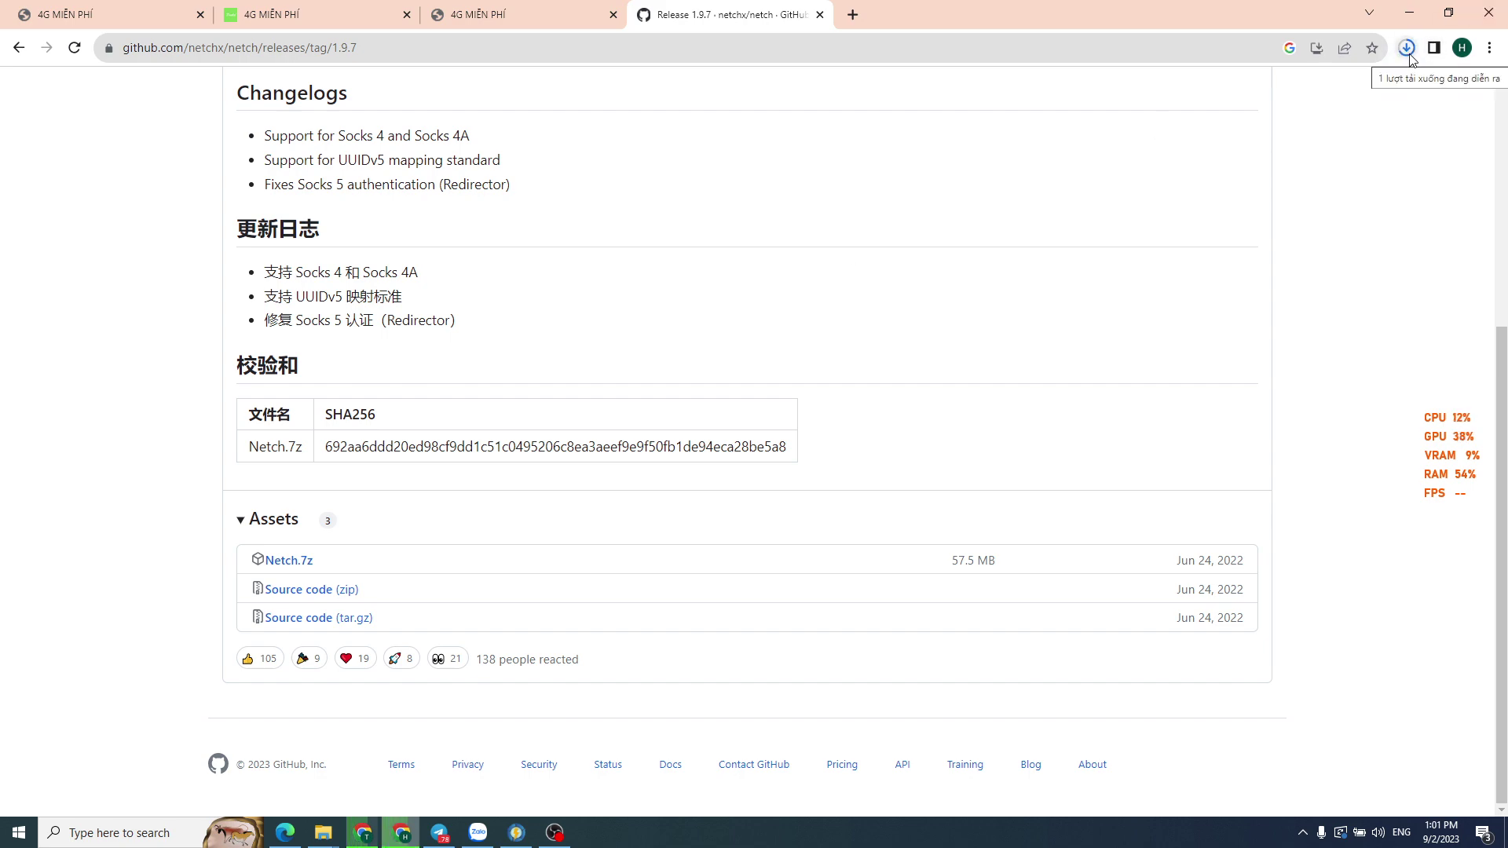
{"action": "scroll", "coordinate": [1040, 377], "scroll_direction": "up", "scroll_amount": 5}
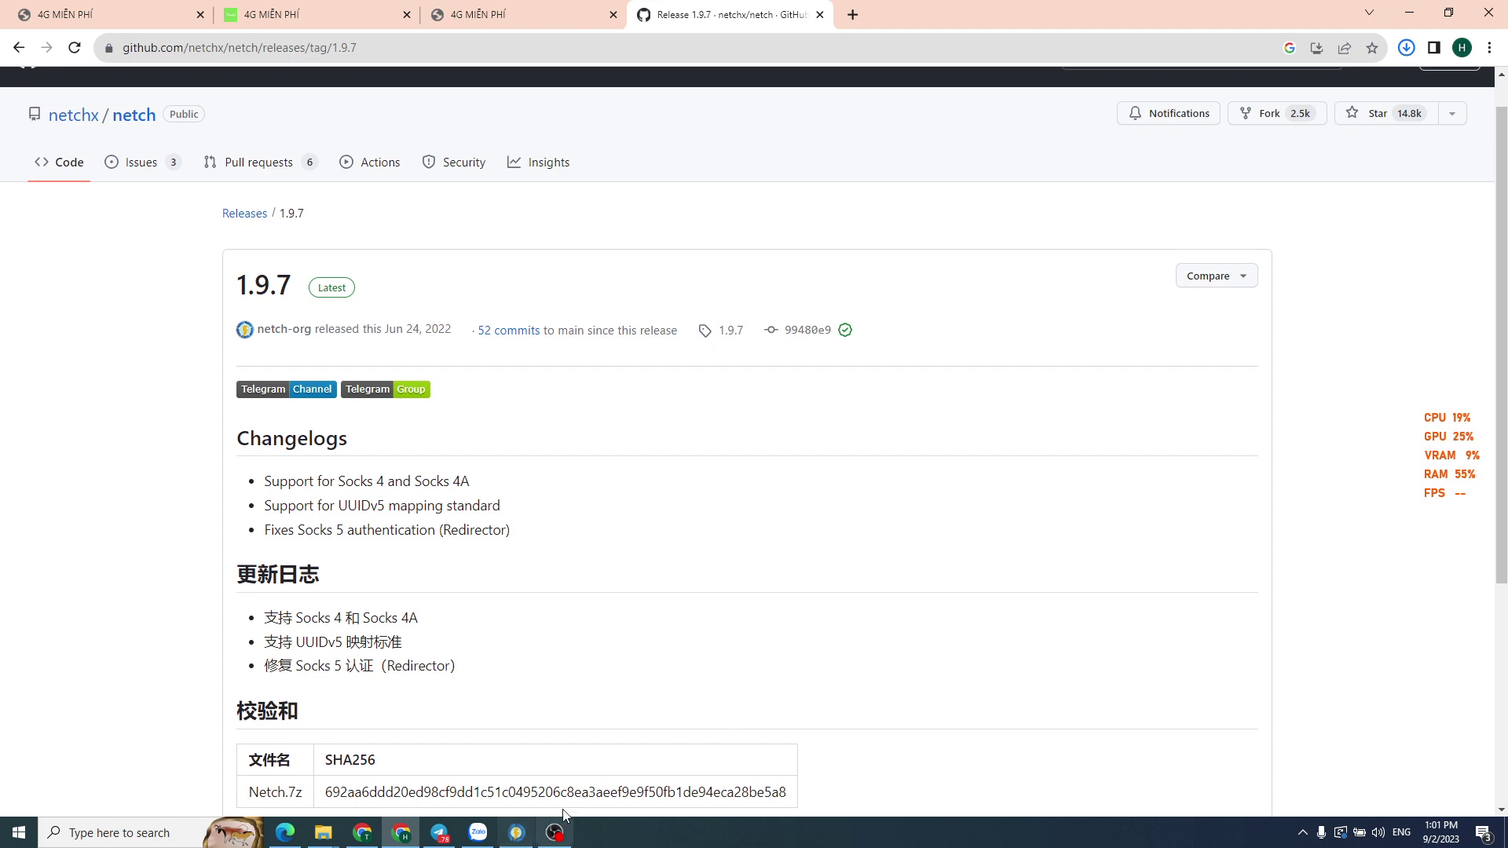
{"action": "key", "text": "super+s"}
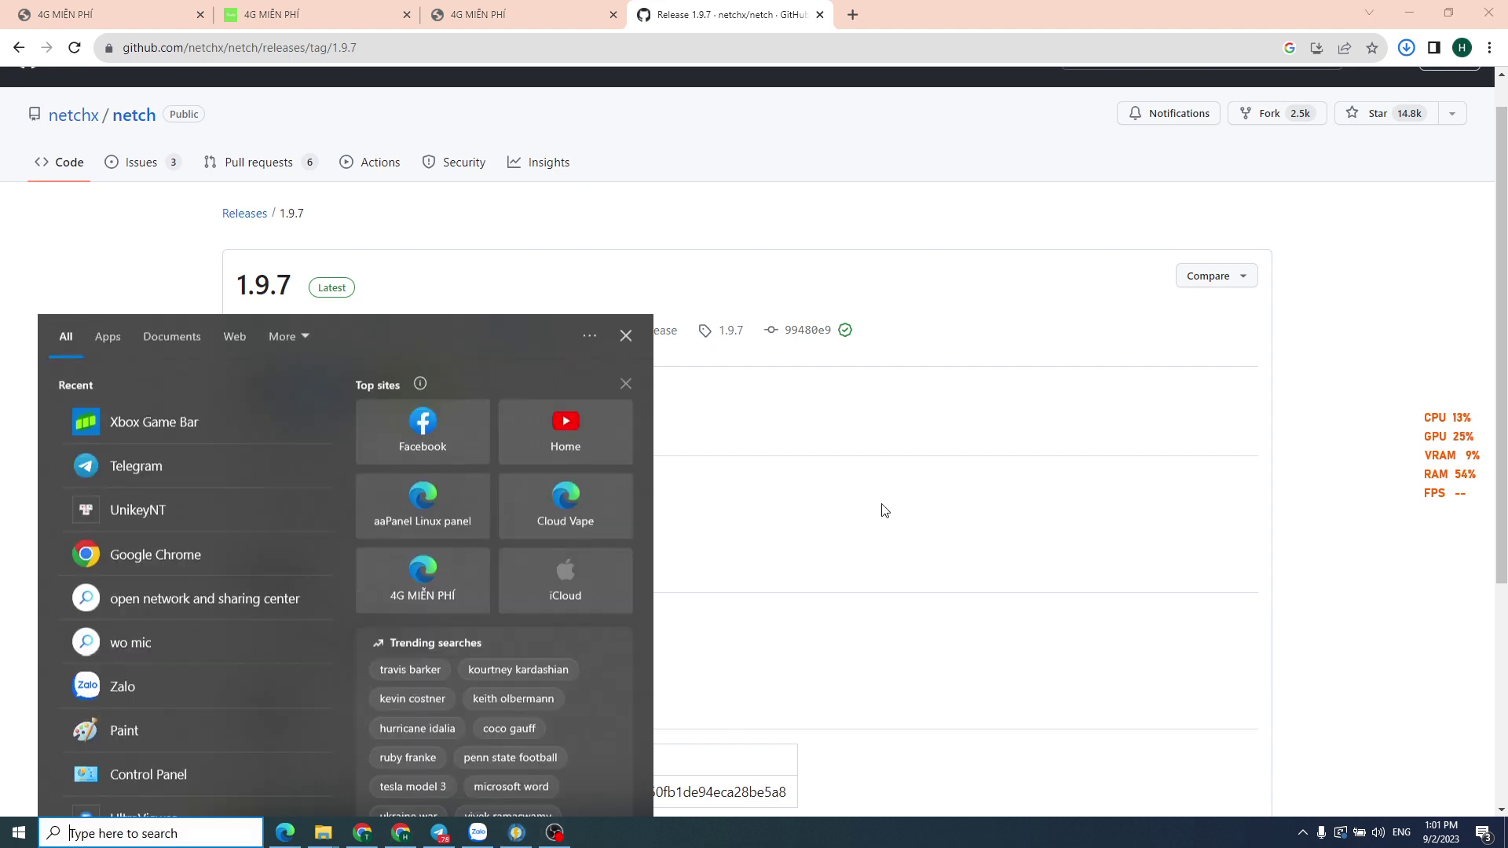
{"action": "type", "text": "netch"}
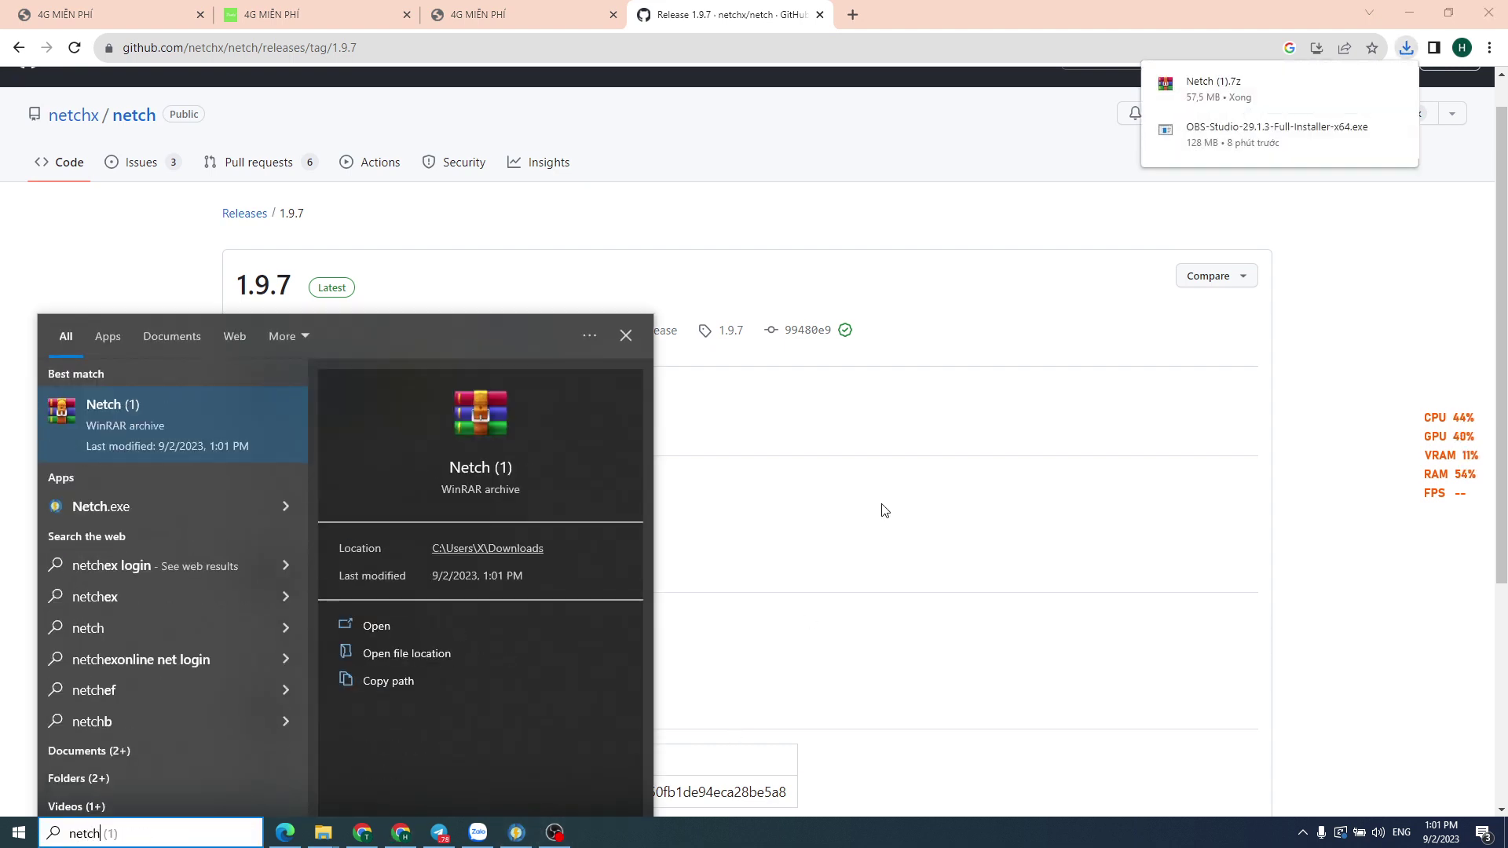
{"action": "key", "text": "BackSpace"}
{"action": "key", "text": "Escape"}
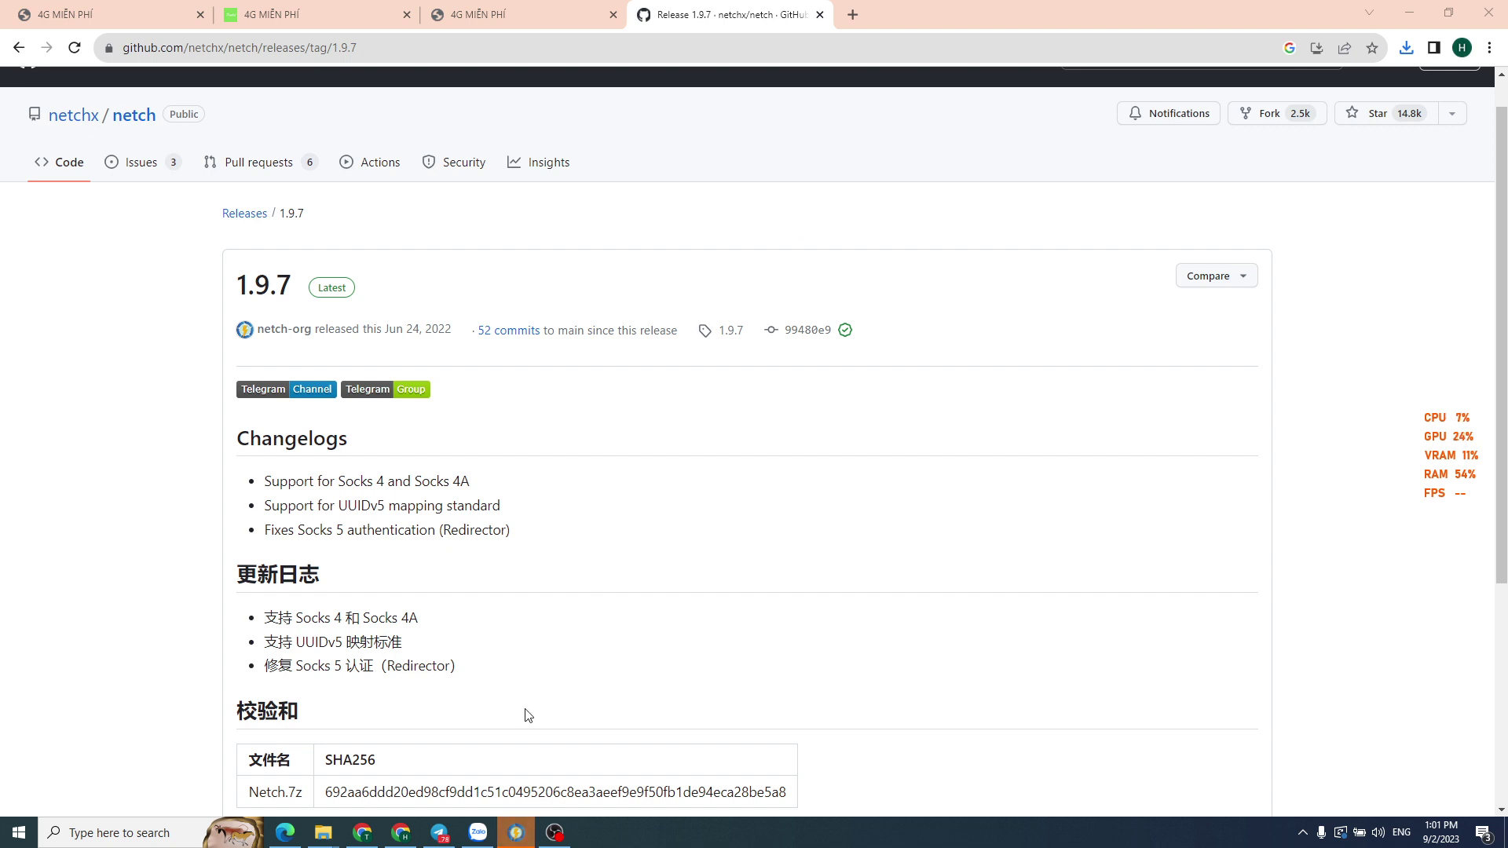
Return to the 4G MIỄN PHÍ guide page, close the Windows Wi-Fi article and close the spare site tab.
{"action": "left_click", "coordinate": [516, 831]}
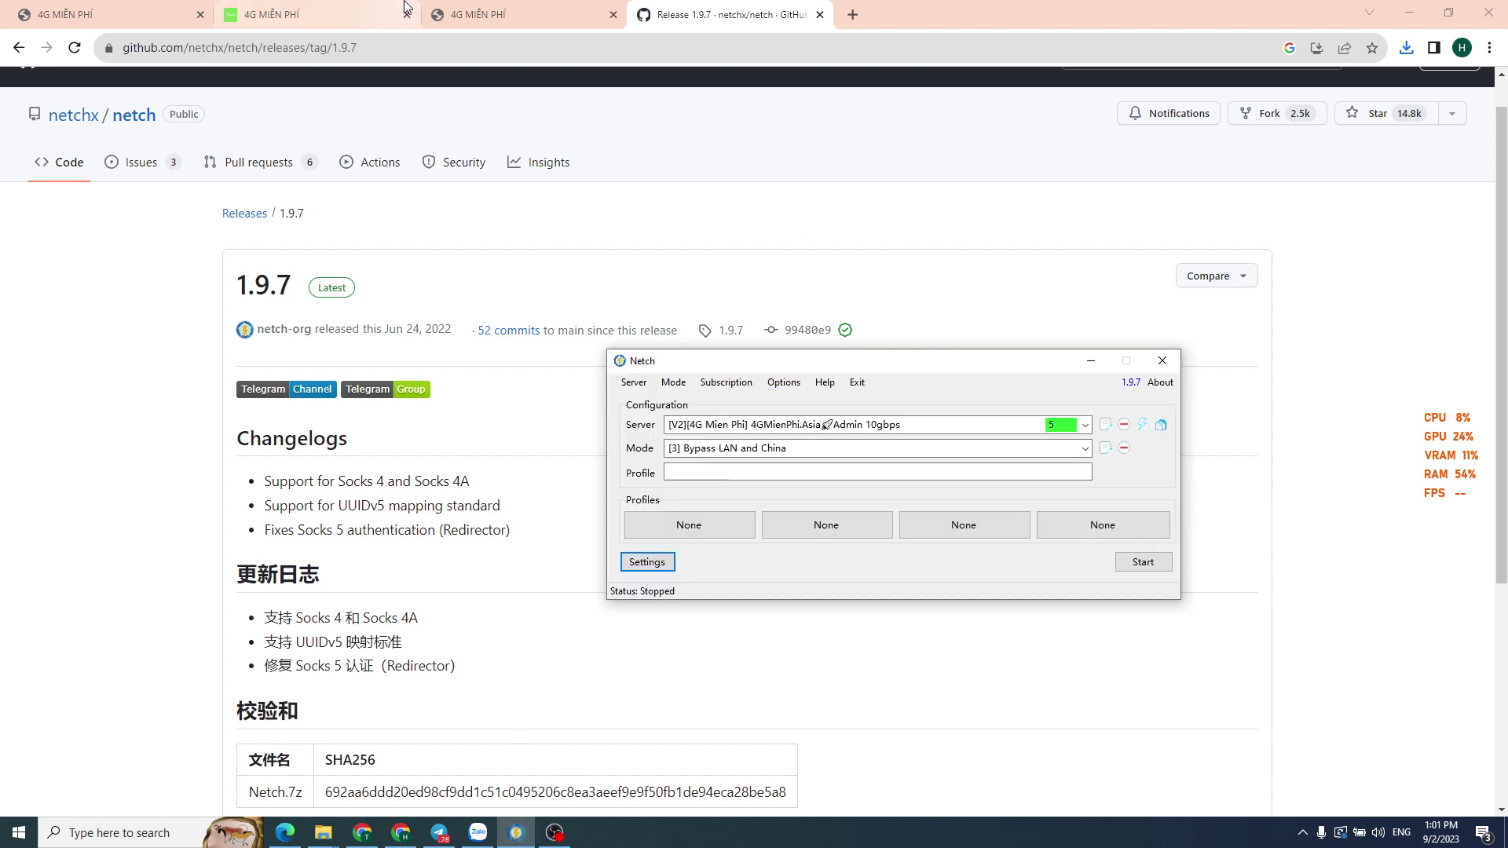
{"action": "left_click", "coordinate": [471, 14]}
{"action": "left_click", "coordinate": [362, 14]}
{"action": "left_click", "coordinate": [507, 6]}
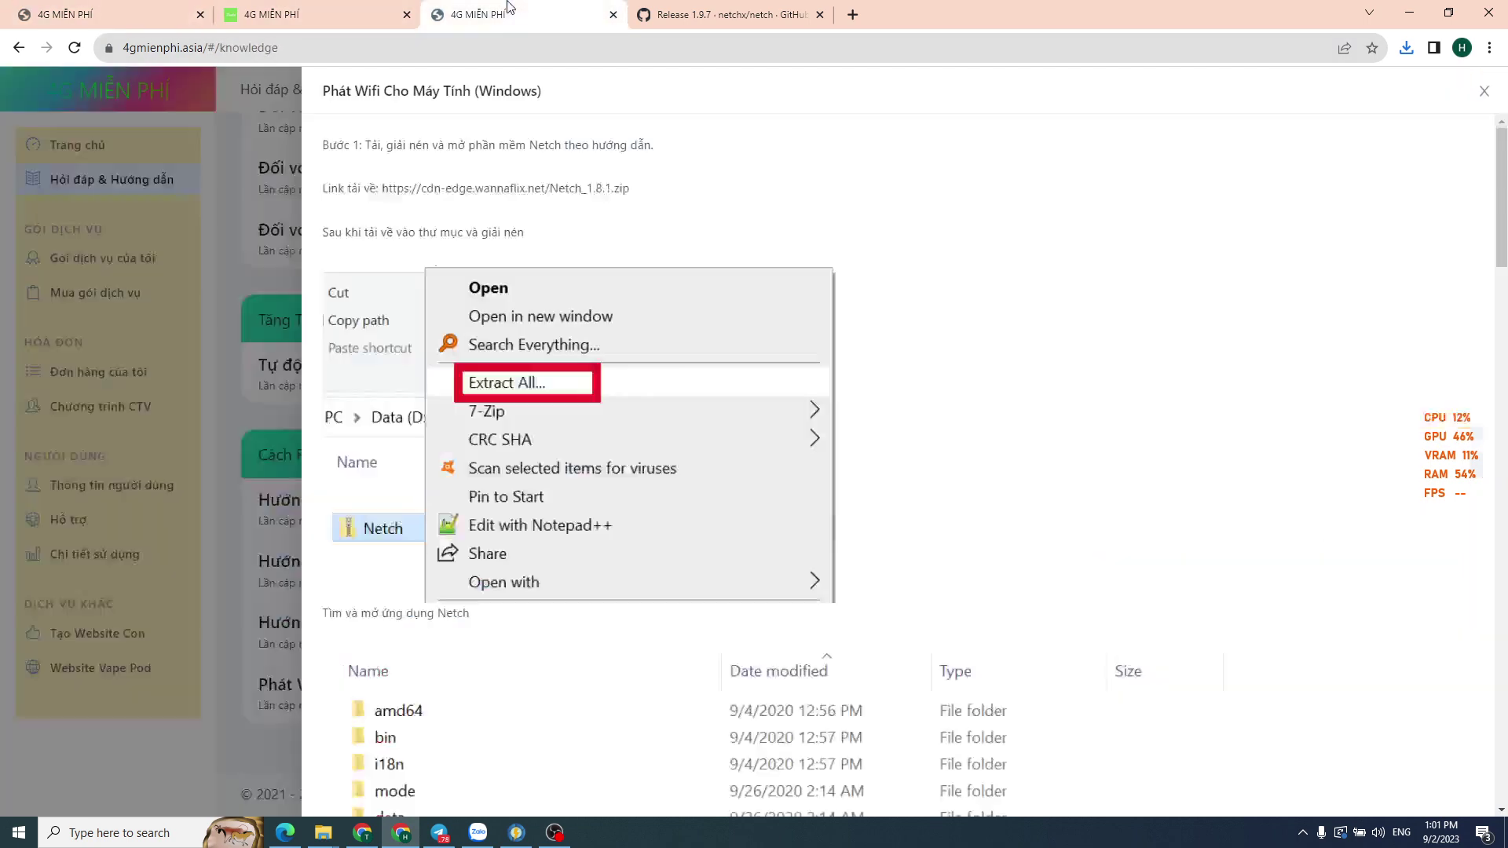
{"action": "left_click", "coordinate": [222, 190]}
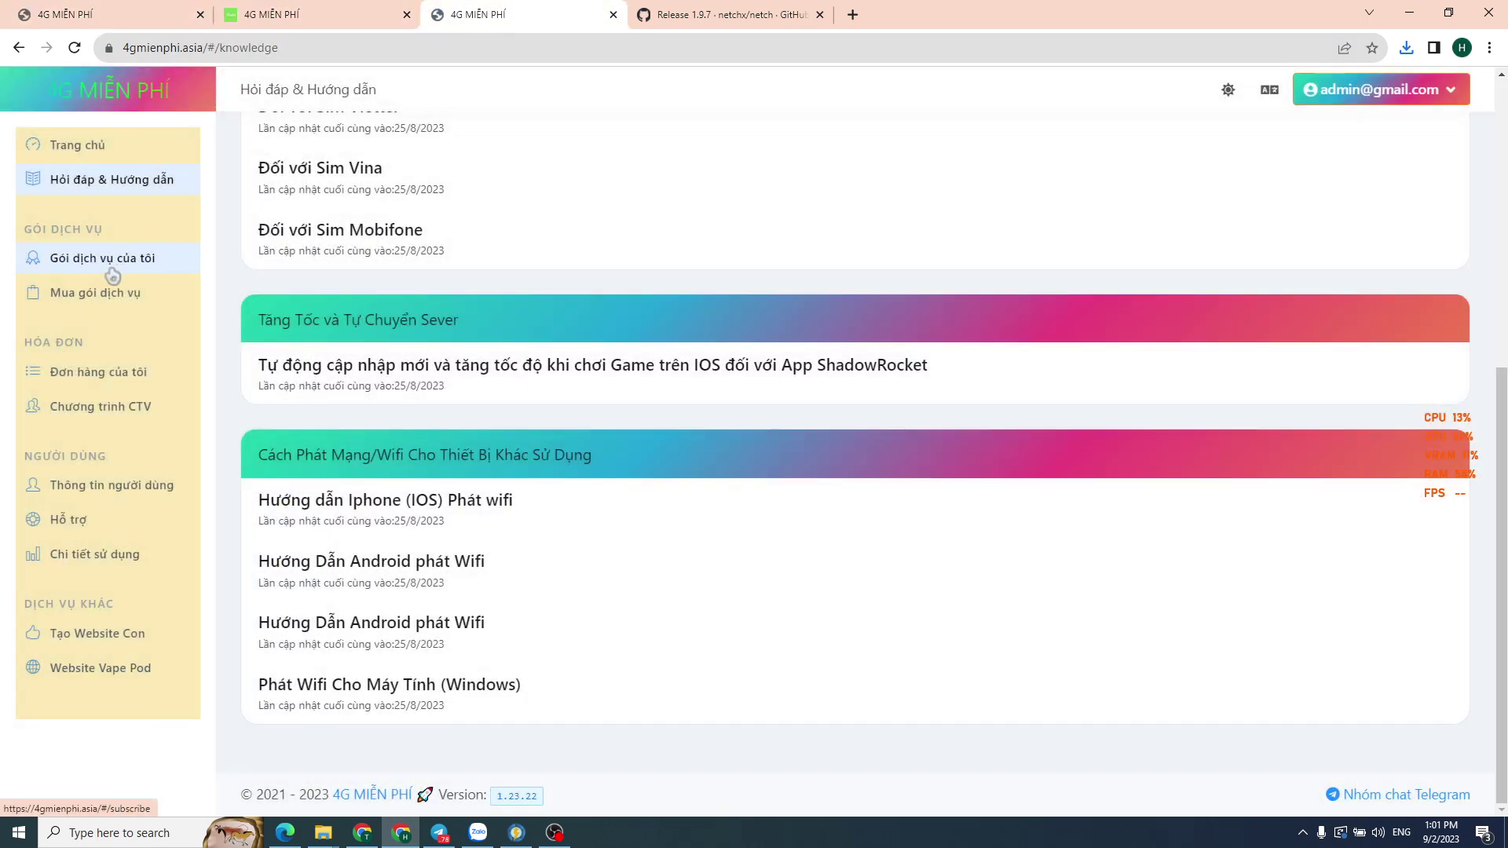
{"action": "scroll", "coordinate": [409, 338], "scroll_direction": "up", "scroll_amount": 6}
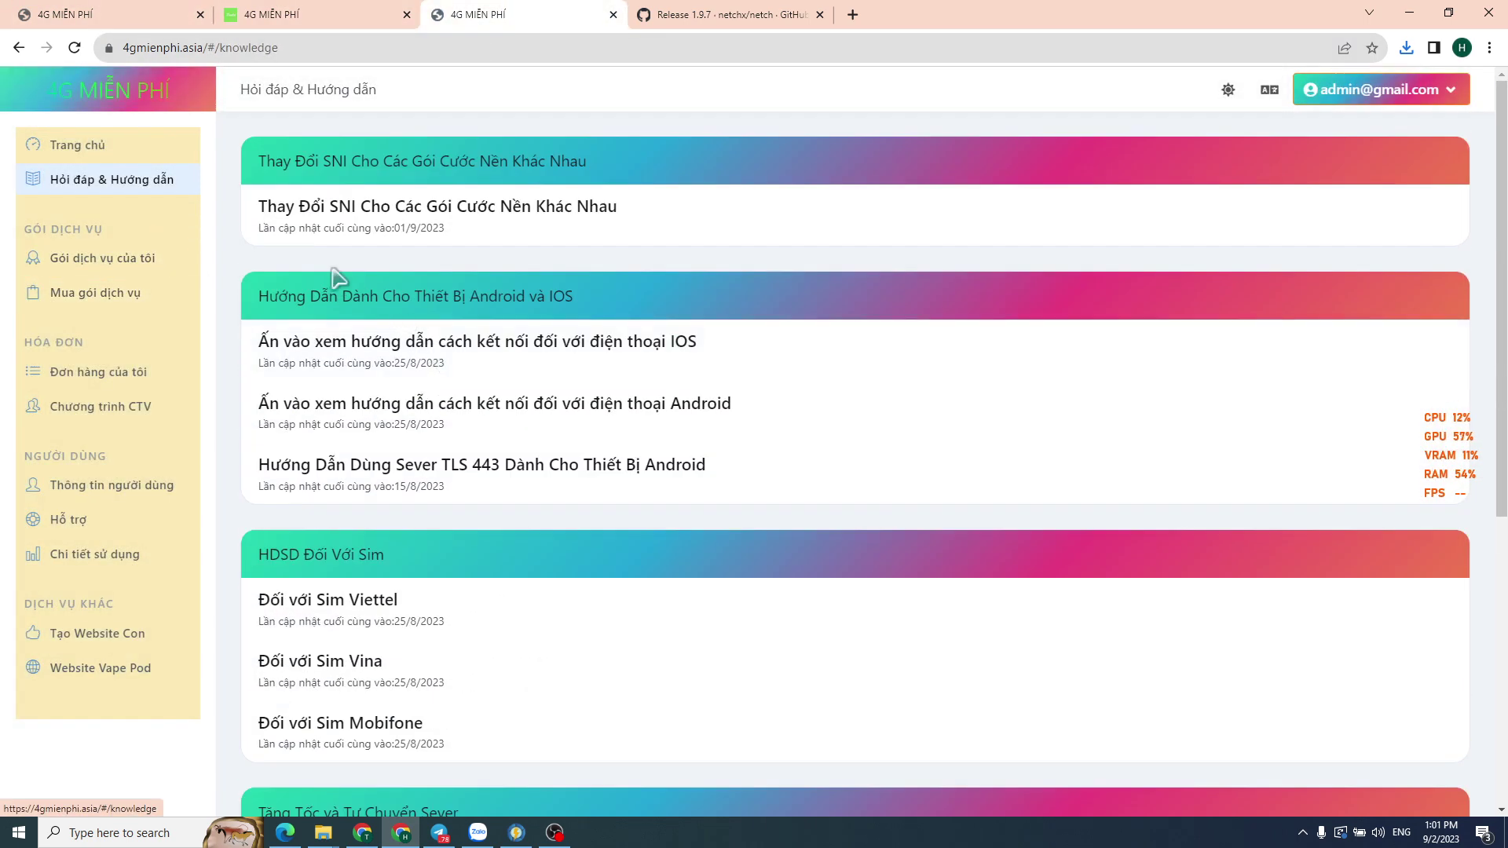
{"action": "key", "text": "ctrl+w"}
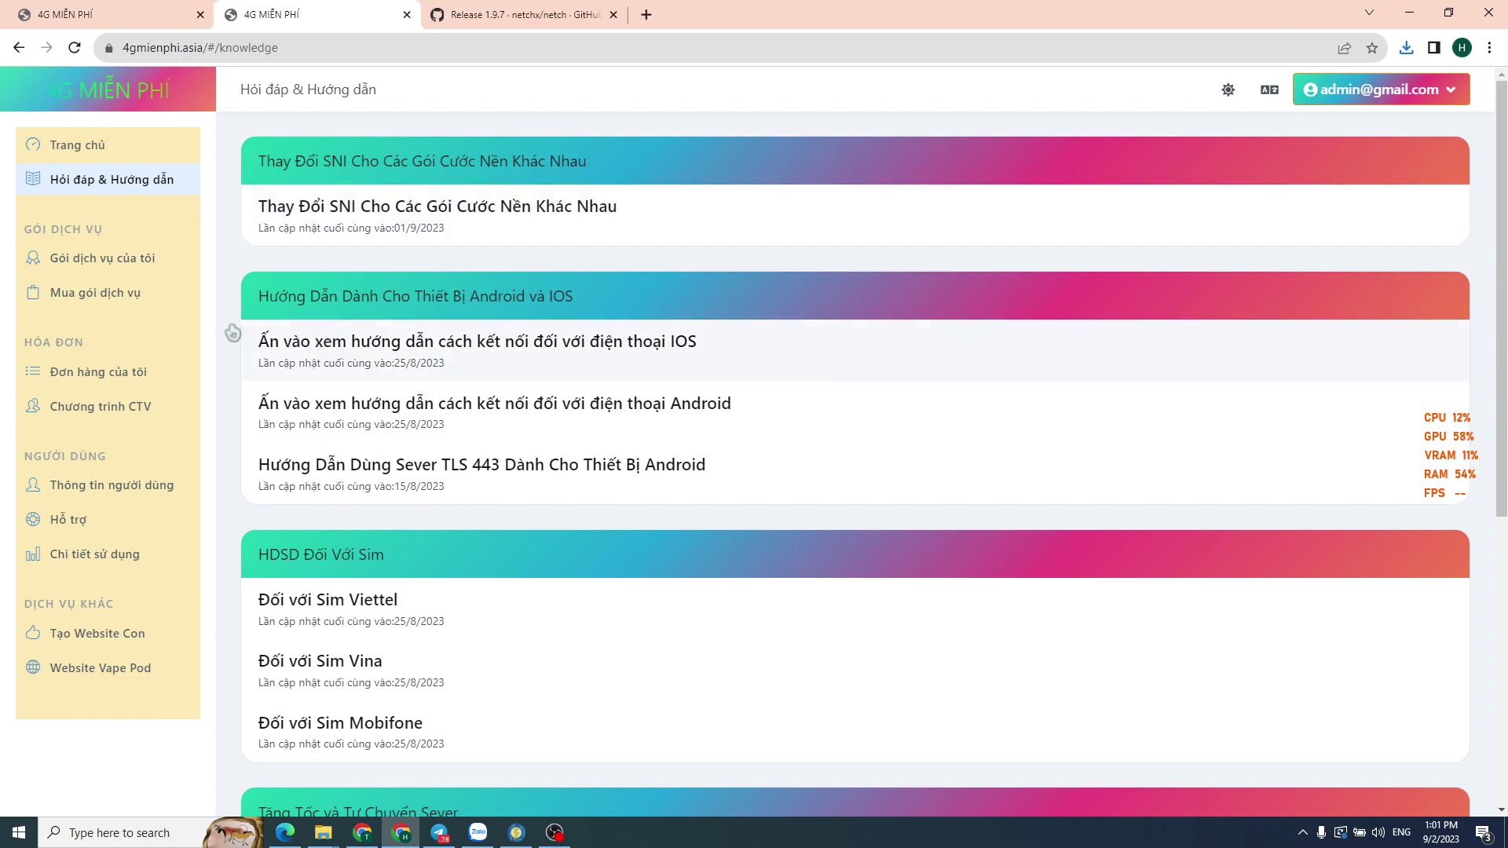
Open the 4G MIỄN PHÍ page Gói dịch vụ của tôi and copy the plan's server sync link with Sao chép liên kết.
{"action": "left_click", "coordinate": [98, 260]}
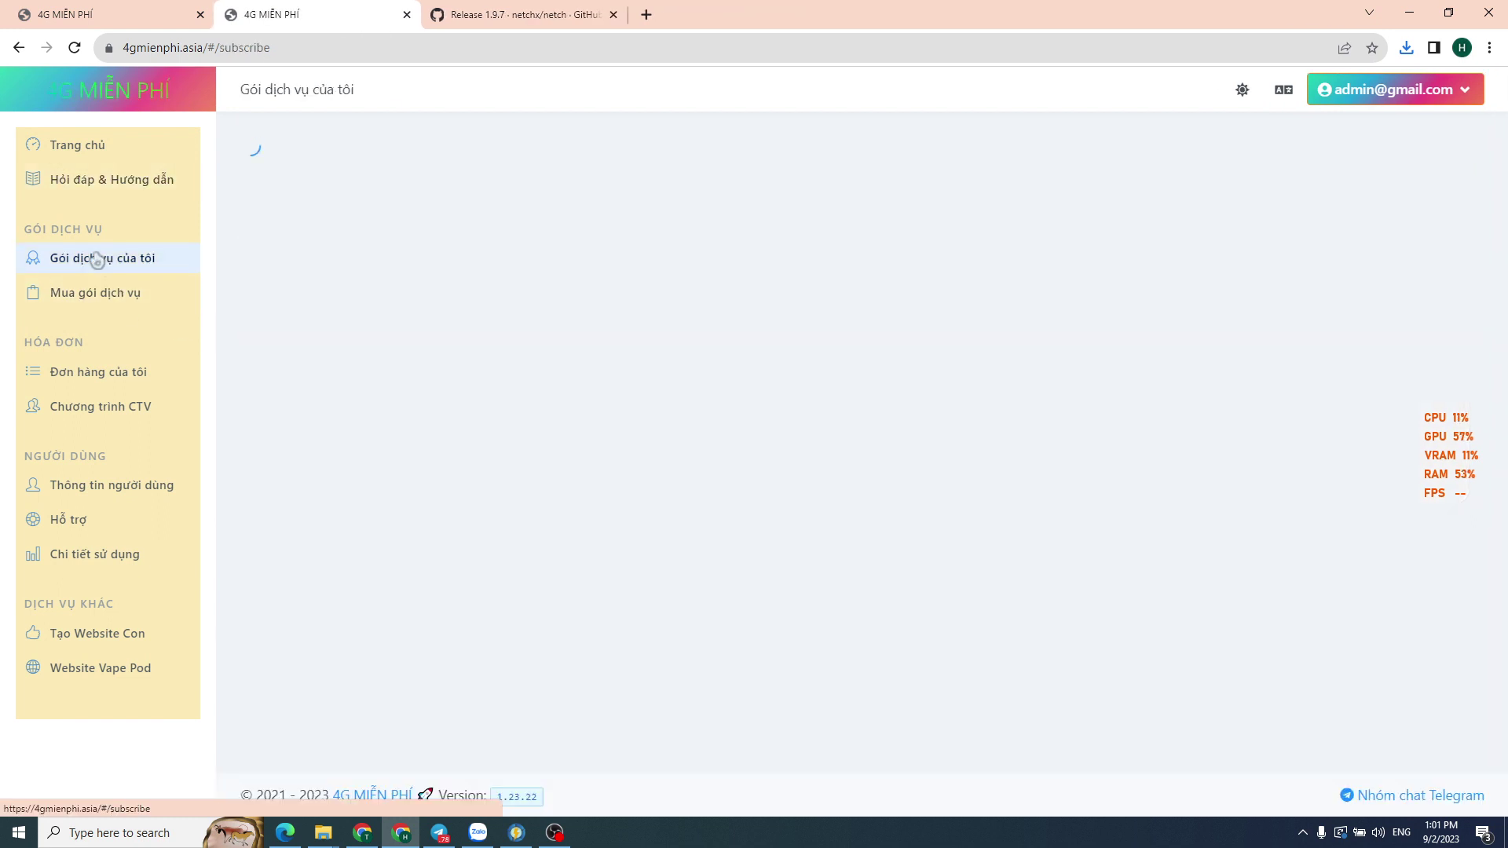
{"action": "left_click", "coordinate": [1229, 207]}
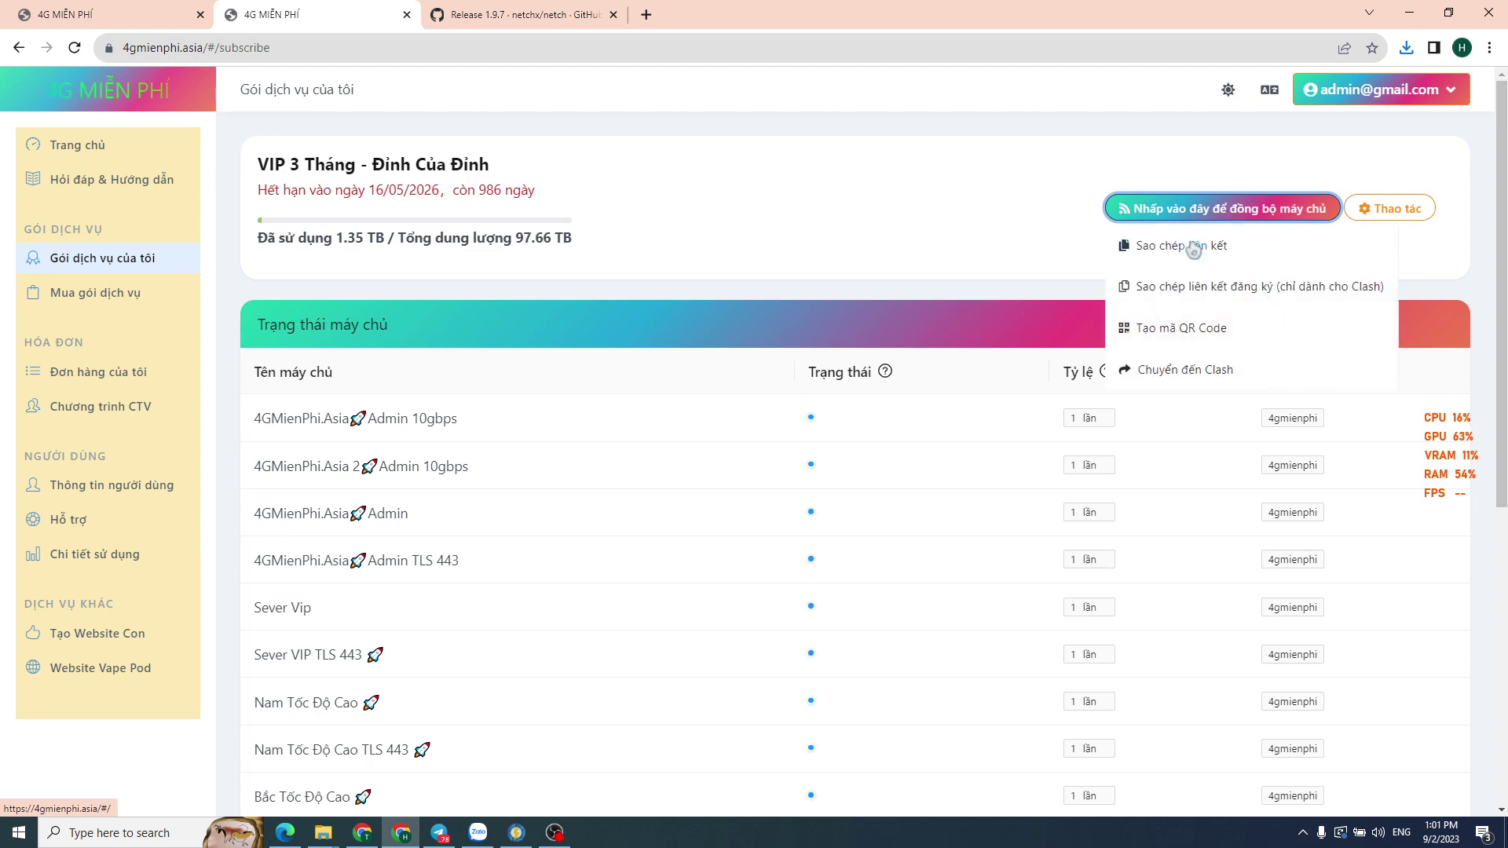
{"action": "left_click", "coordinate": [1194, 249]}
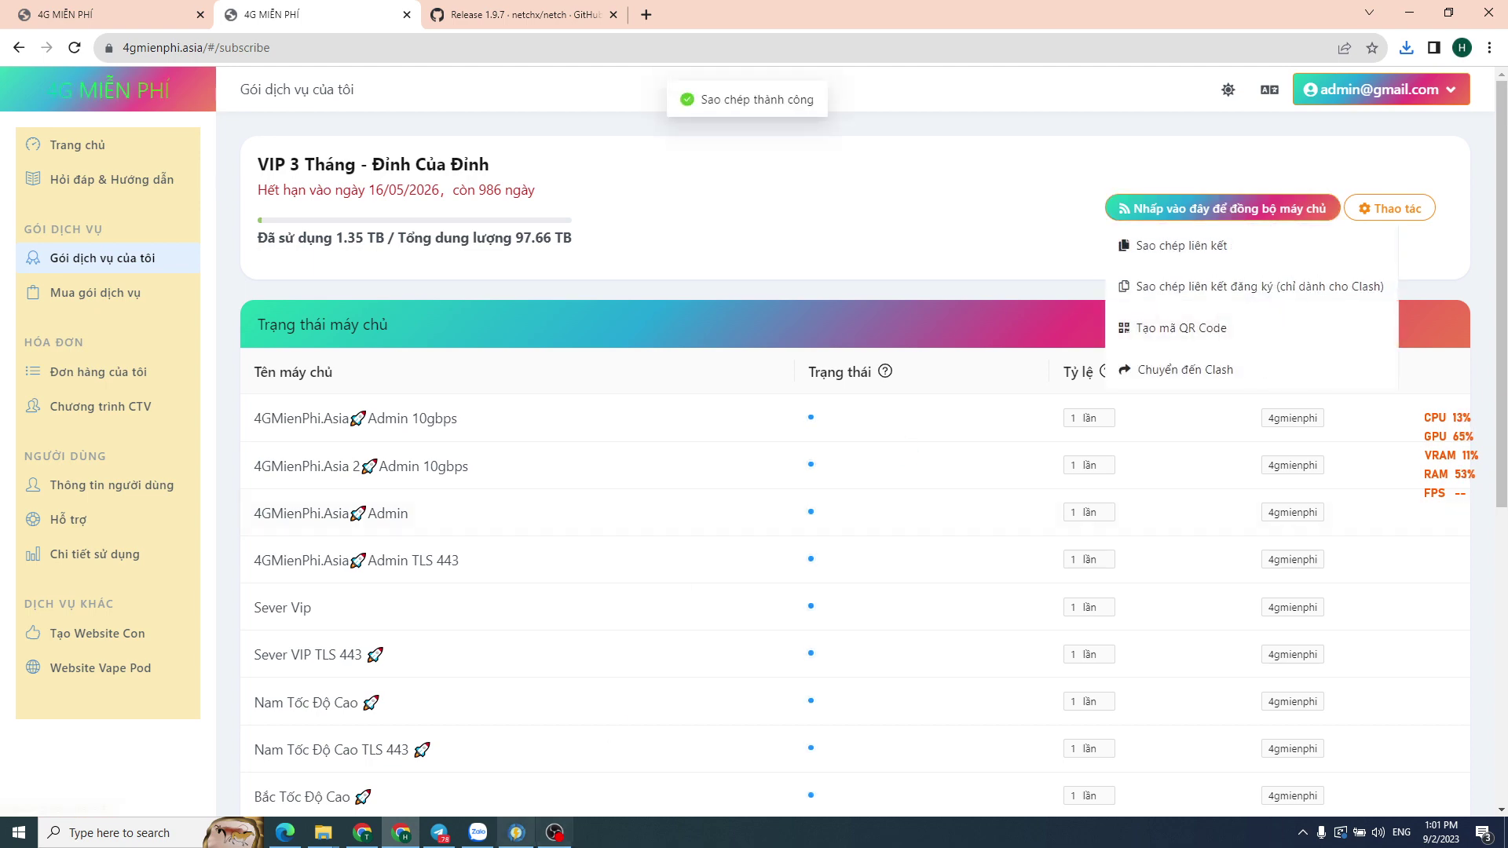
Switch to Netch and open its subscription manager.
{"action": "left_click", "coordinate": [554, 833]}
{"action": "left_click", "coordinate": [554, 832]}
{"action": "left_click", "coordinate": [516, 833]}
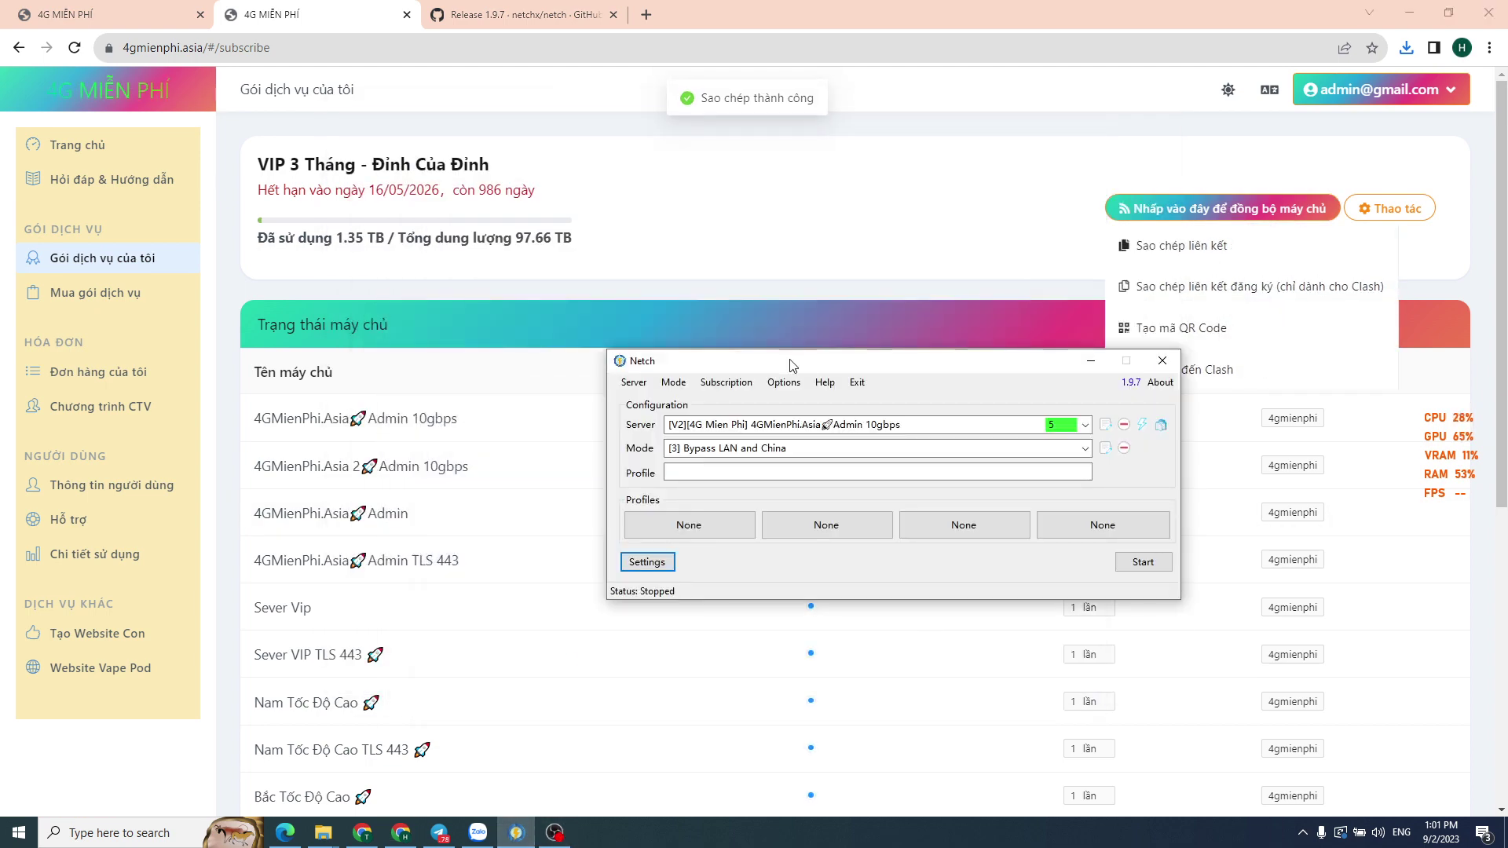
{"action": "left_click", "coordinate": [727, 382]}
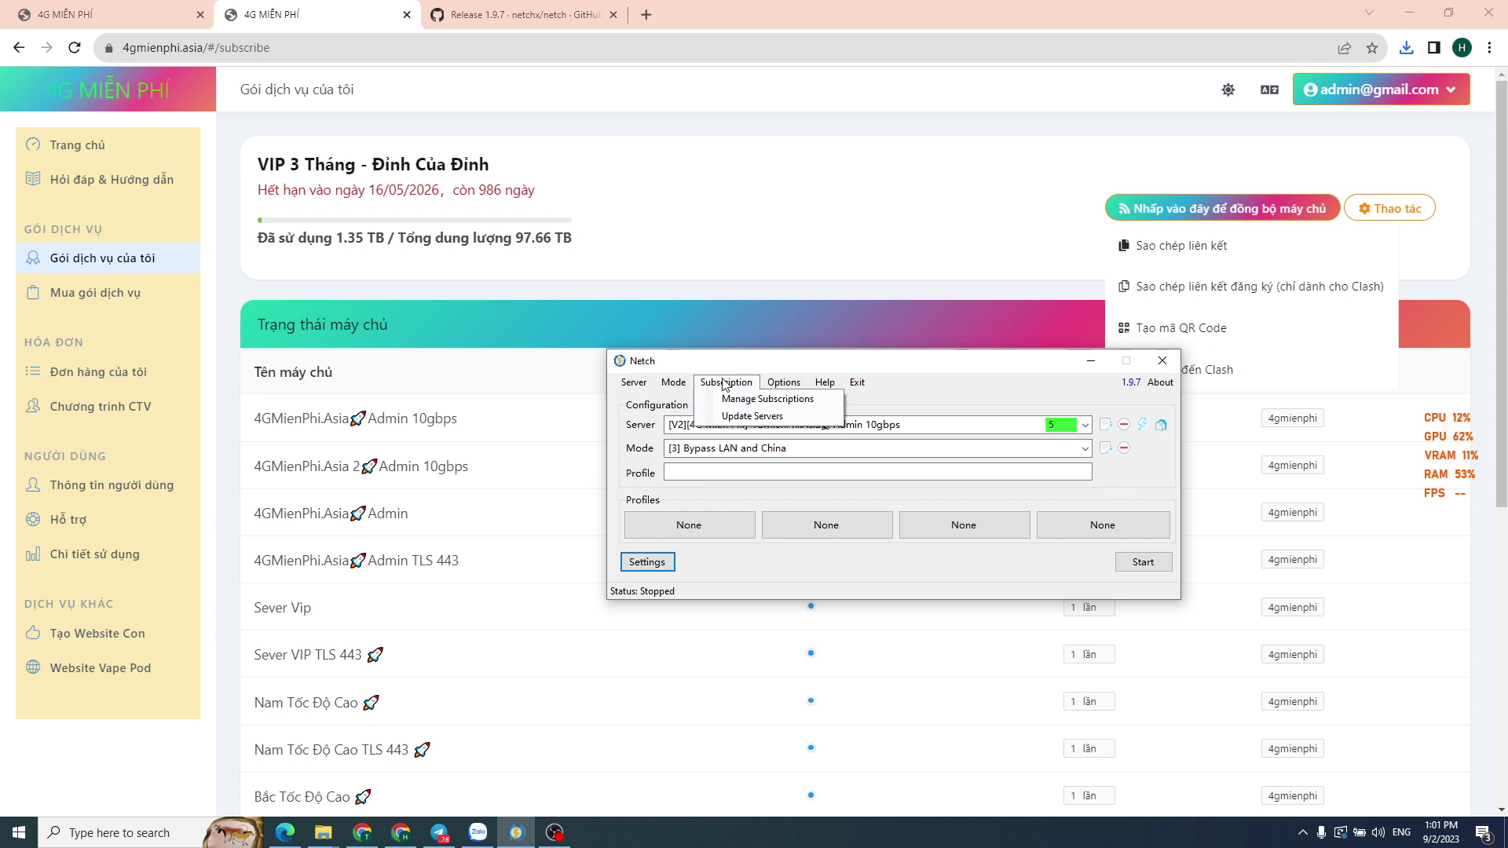
{"action": "left_click", "coordinate": [762, 404]}
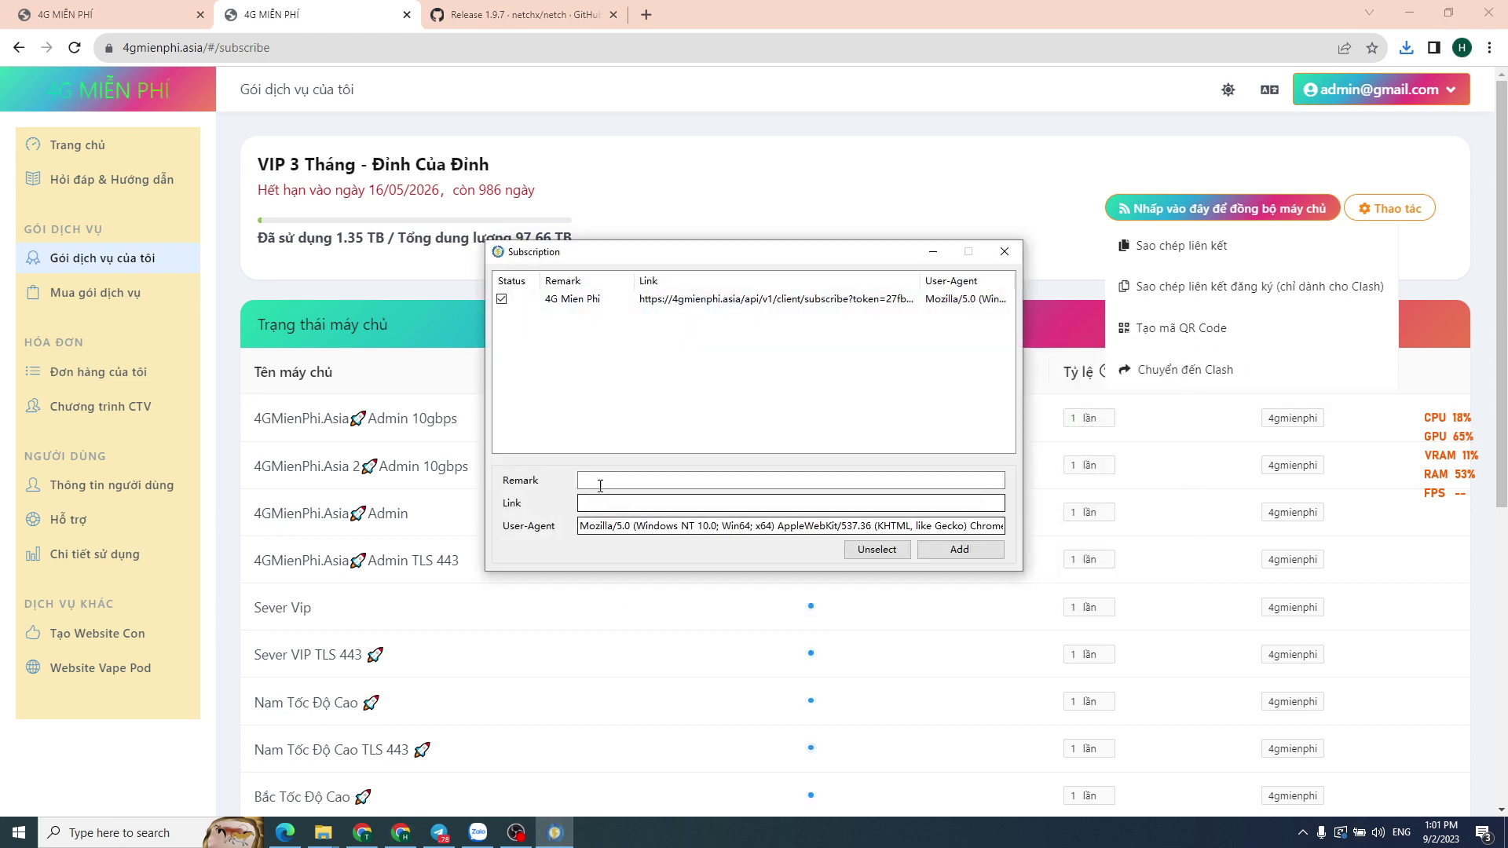
Add a subscription with the remark 4GMienPhi and the copied subscription link, including its access token, pasted as the link.
{"action": "left_click", "coordinate": [640, 500]}
{"action": "key", "text": "ctrl+v"}
{"action": "left_click", "coordinate": [648, 478]}
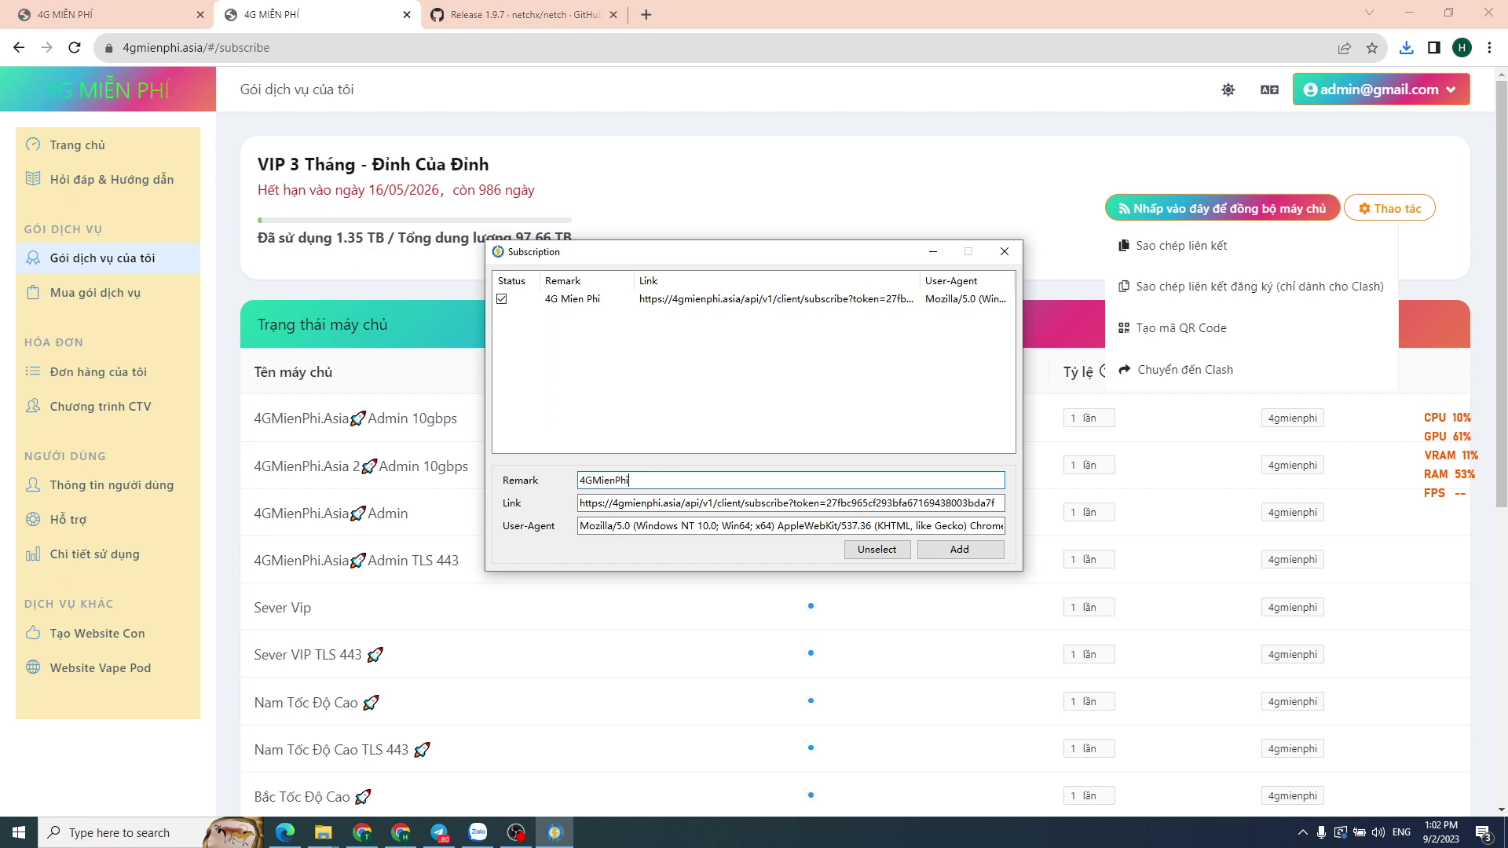
{"action": "left_click", "coordinate": [965, 554]}
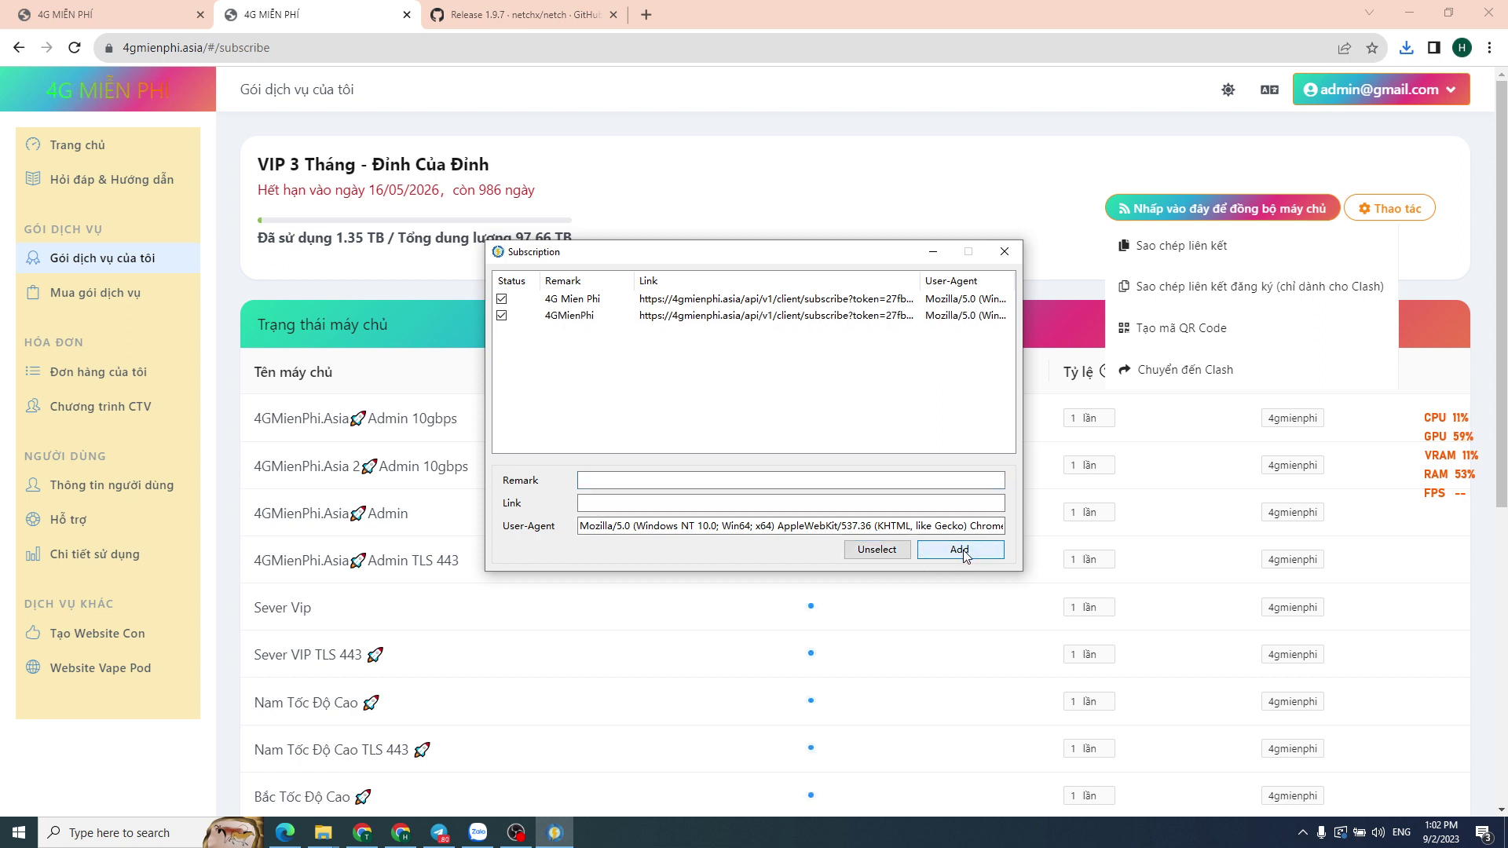
Save the 4GMienPhi subscription entry again, close the subscription manager and update the servers from the subscriptions.
{"action": "left_click", "coordinate": [609, 317]}
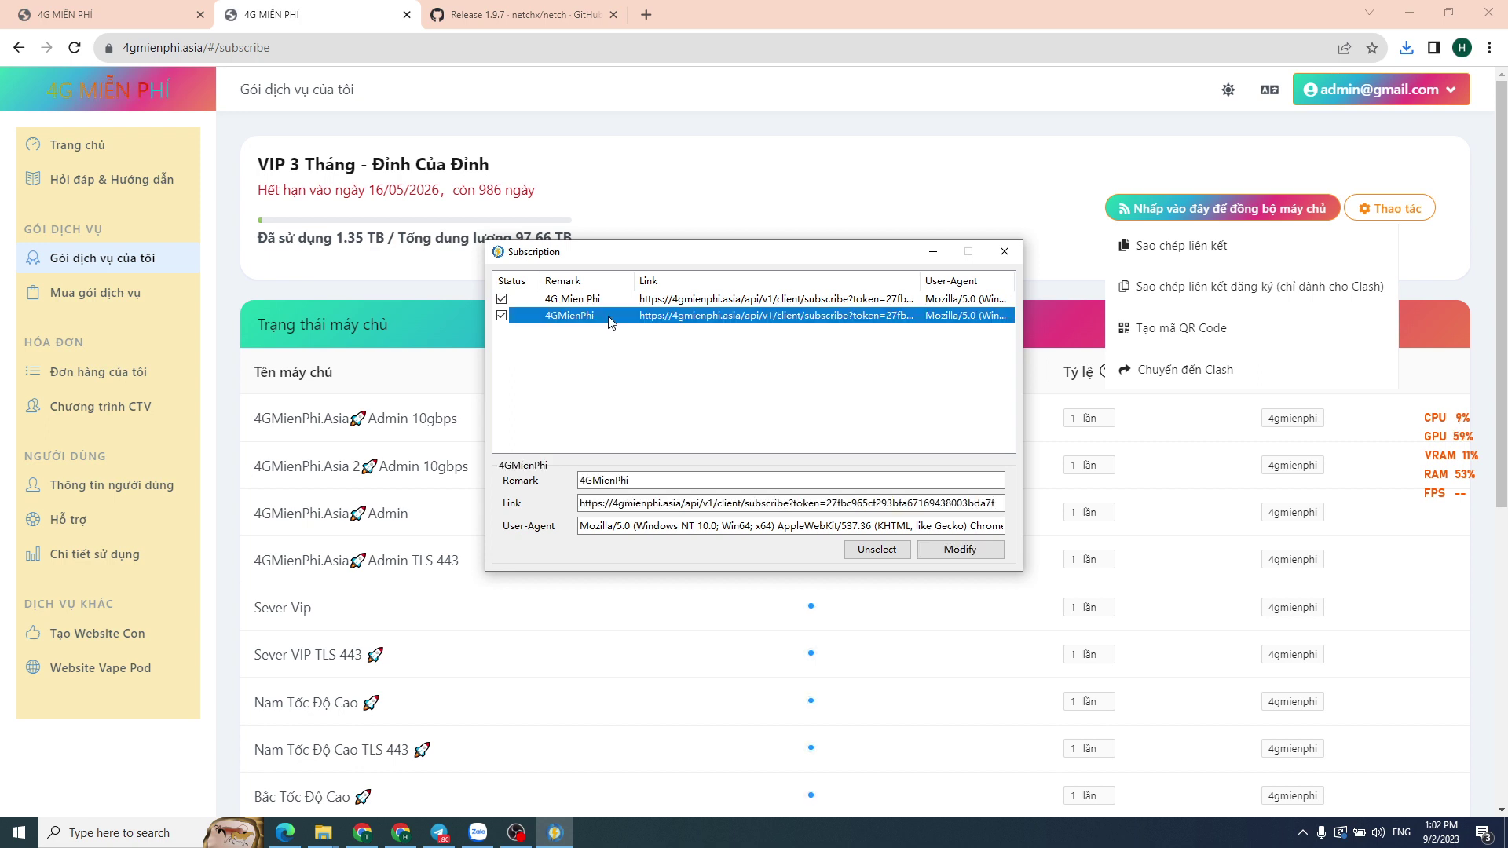
{"action": "left_click", "coordinate": [953, 553]}
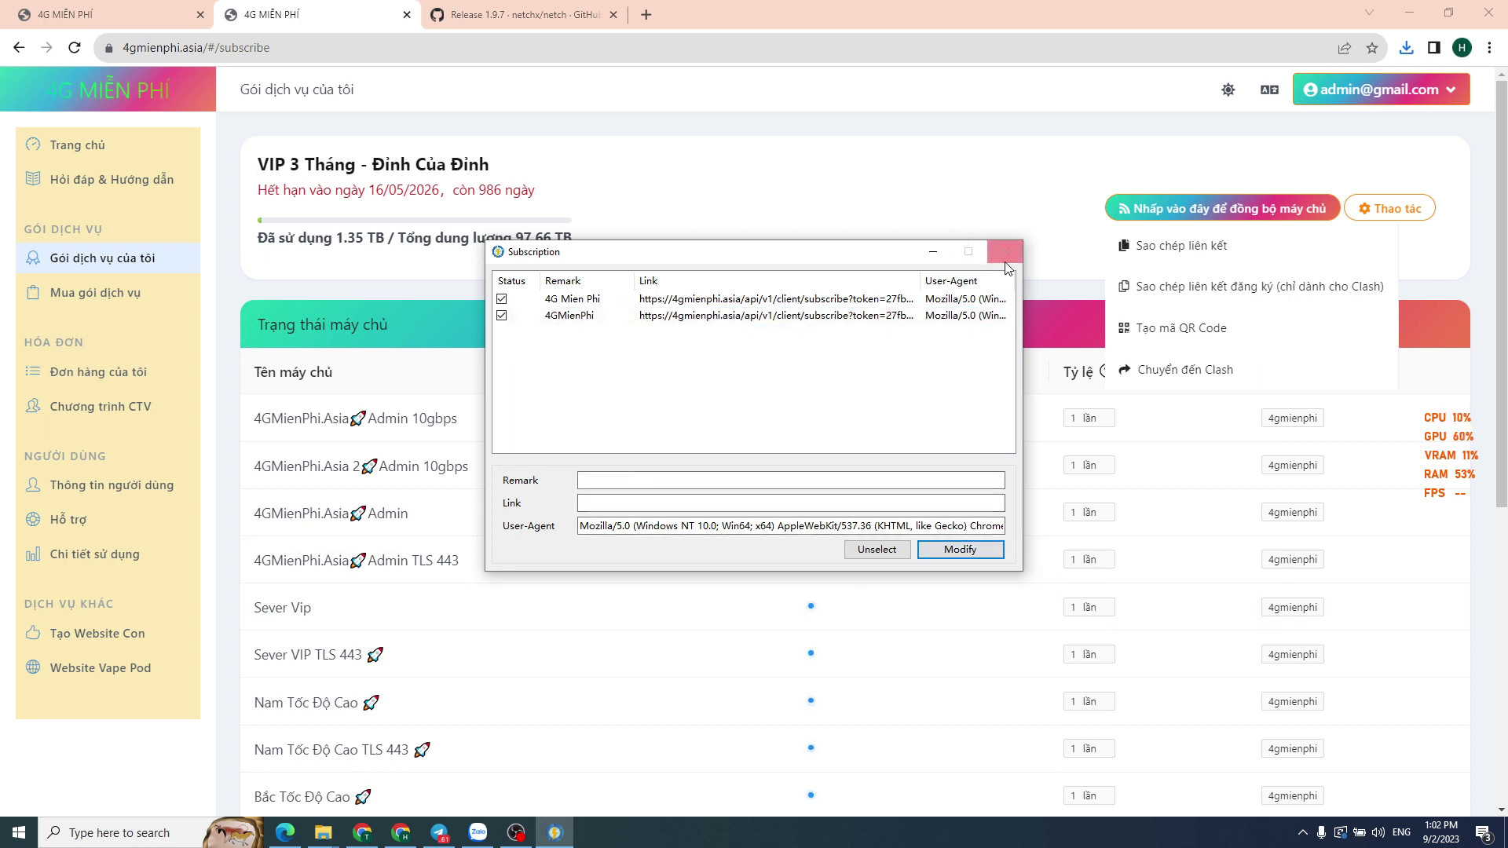
{"action": "left_click", "coordinate": [1005, 252]}
{"action": "left_click", "coordinate": [728, 384]}
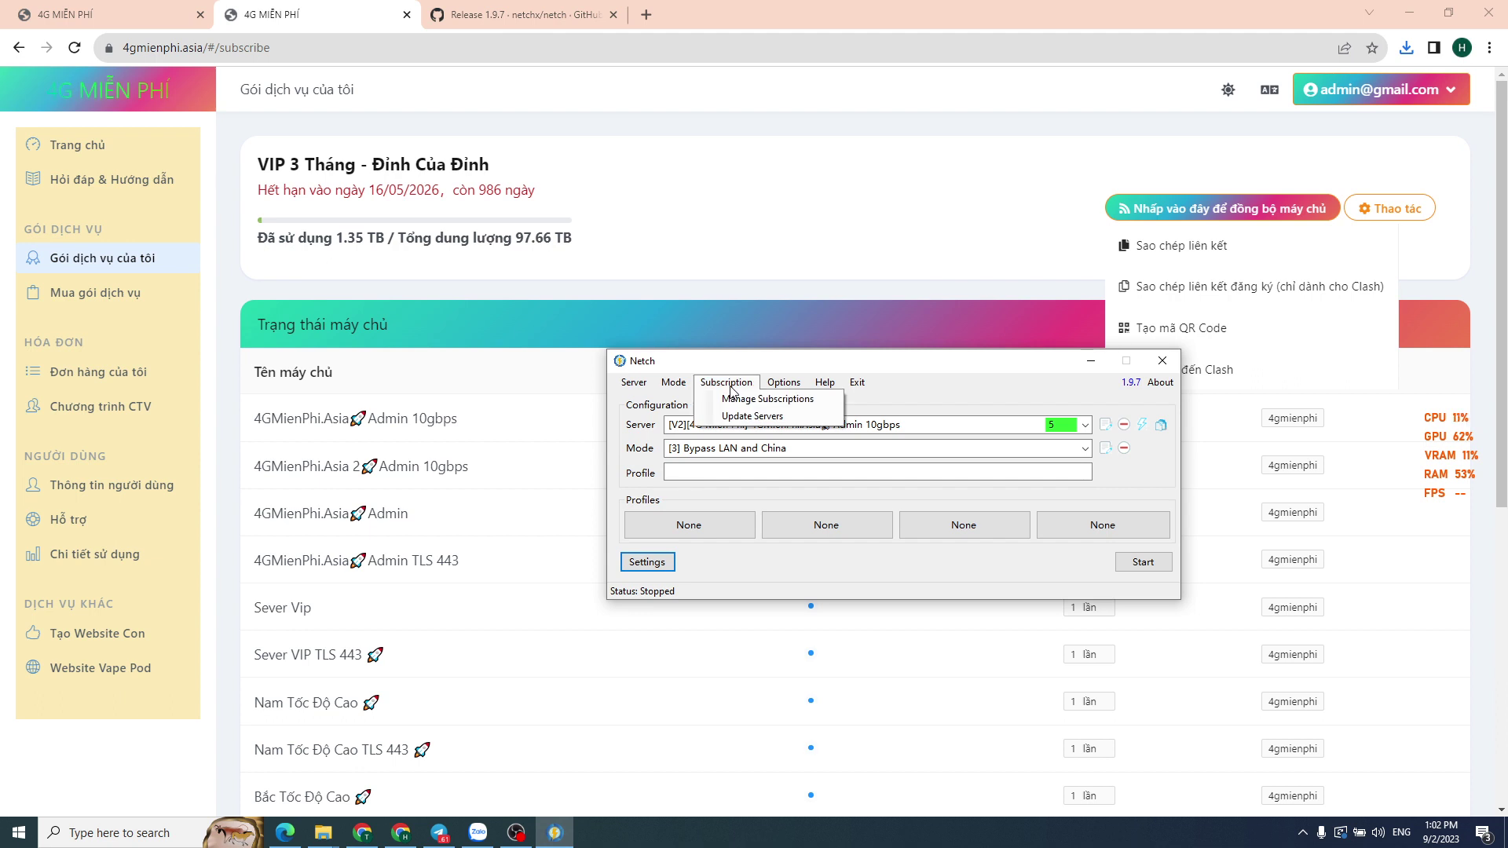
{"action": "left_click", "coordinate": [757, 424]}
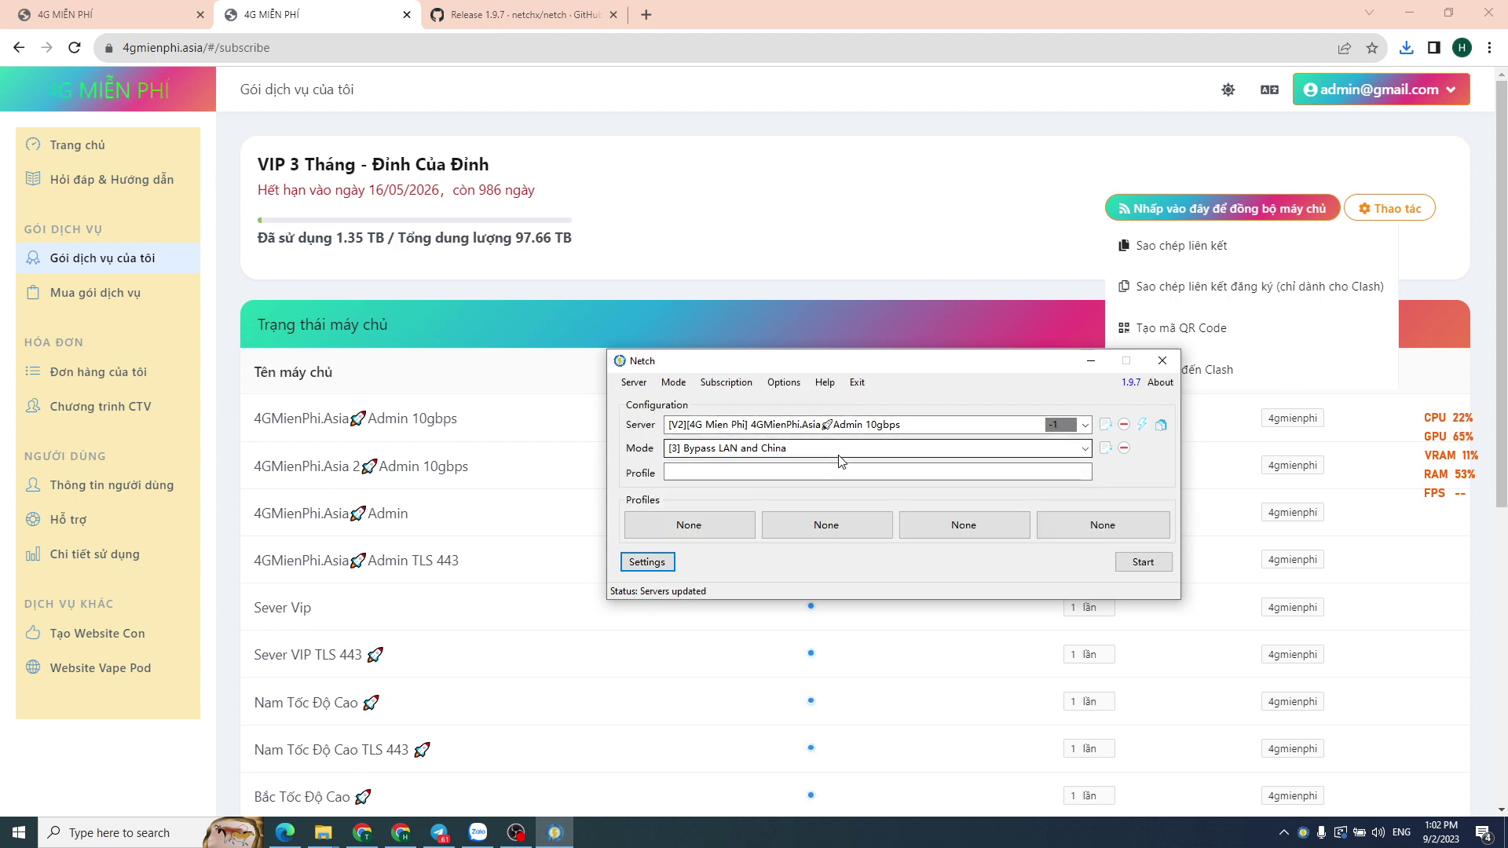
Choose the server [V2][4G Mien Phi] 4GMienPhi.Asia Admin 10gbps for the connection.
{"action": "left_click", "coordinate": [1086, 426]}
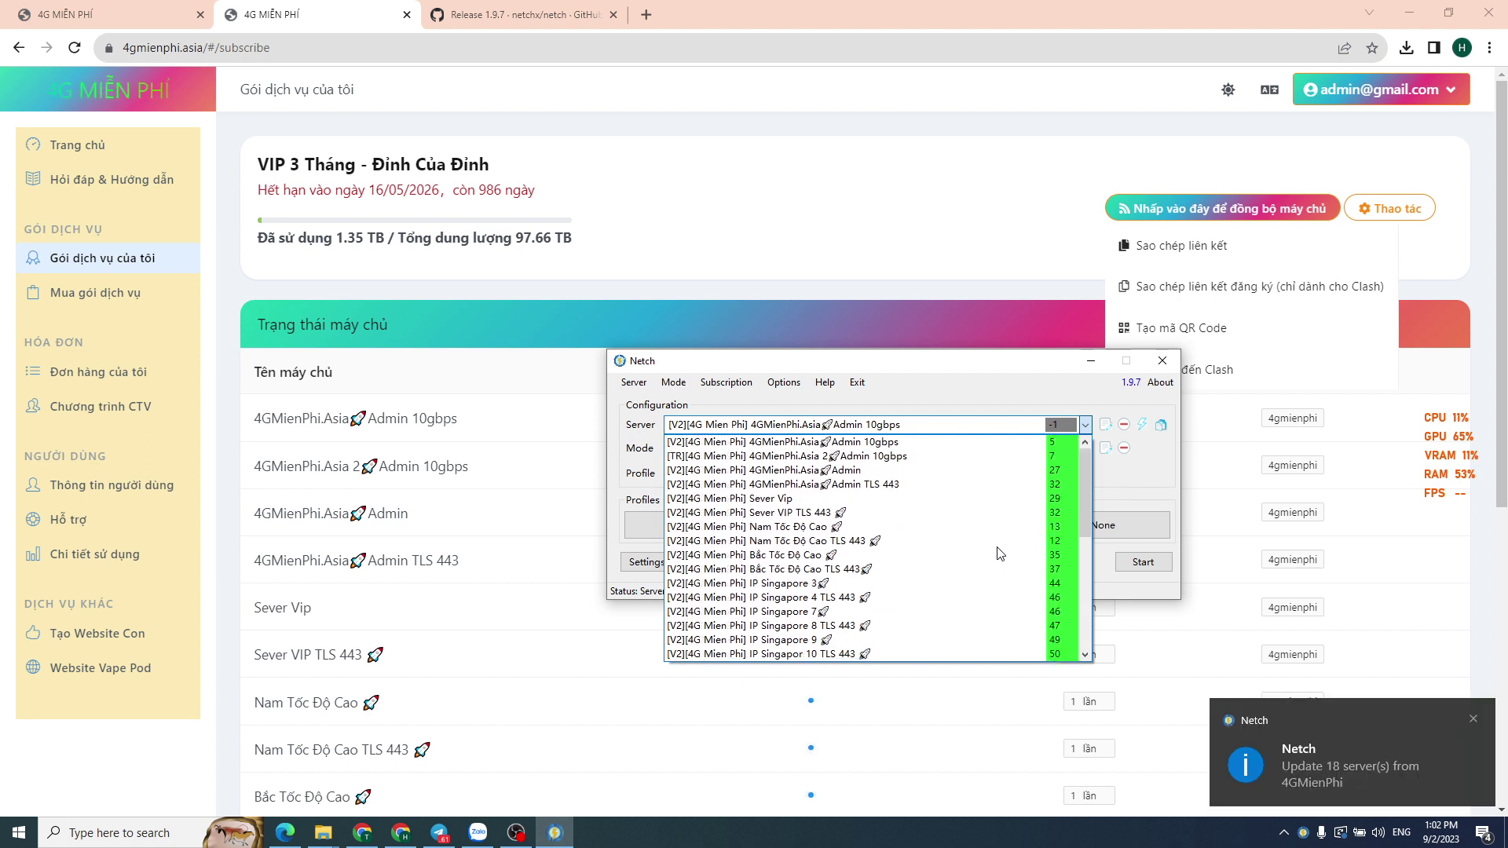
{"action": "left_click", "coordinate": [770, 440]}
{"action": "left_click", "coordinate": [775, 425]}
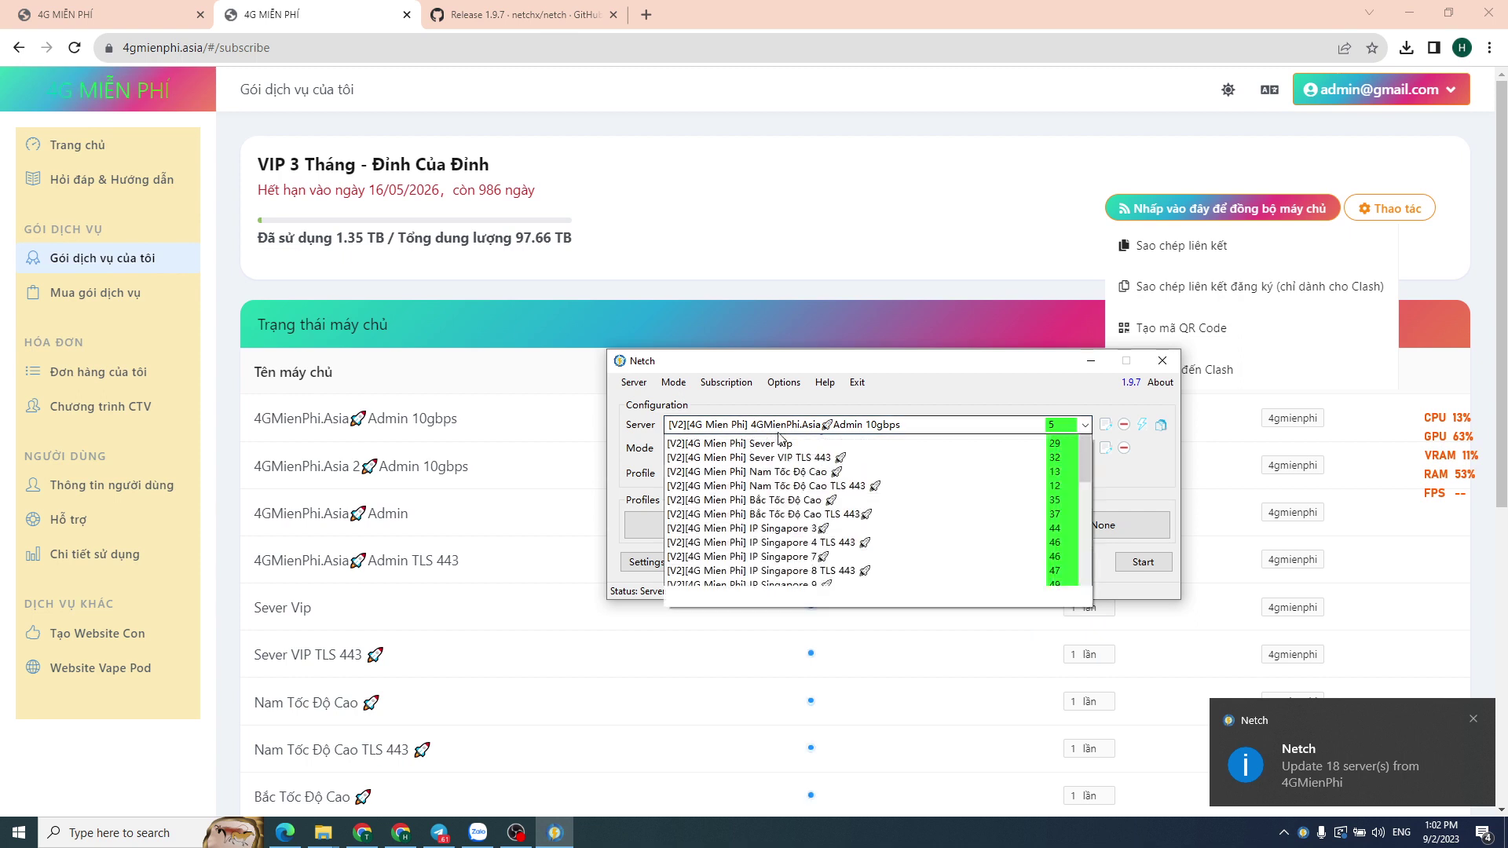
{"action": "left_click", "coordinate": [781, 442]}
Look through the available connection modes and close the list, keeping Bypass LAN and China as the mode.
{"action": "left_click", "coordinate": [711, 452]}
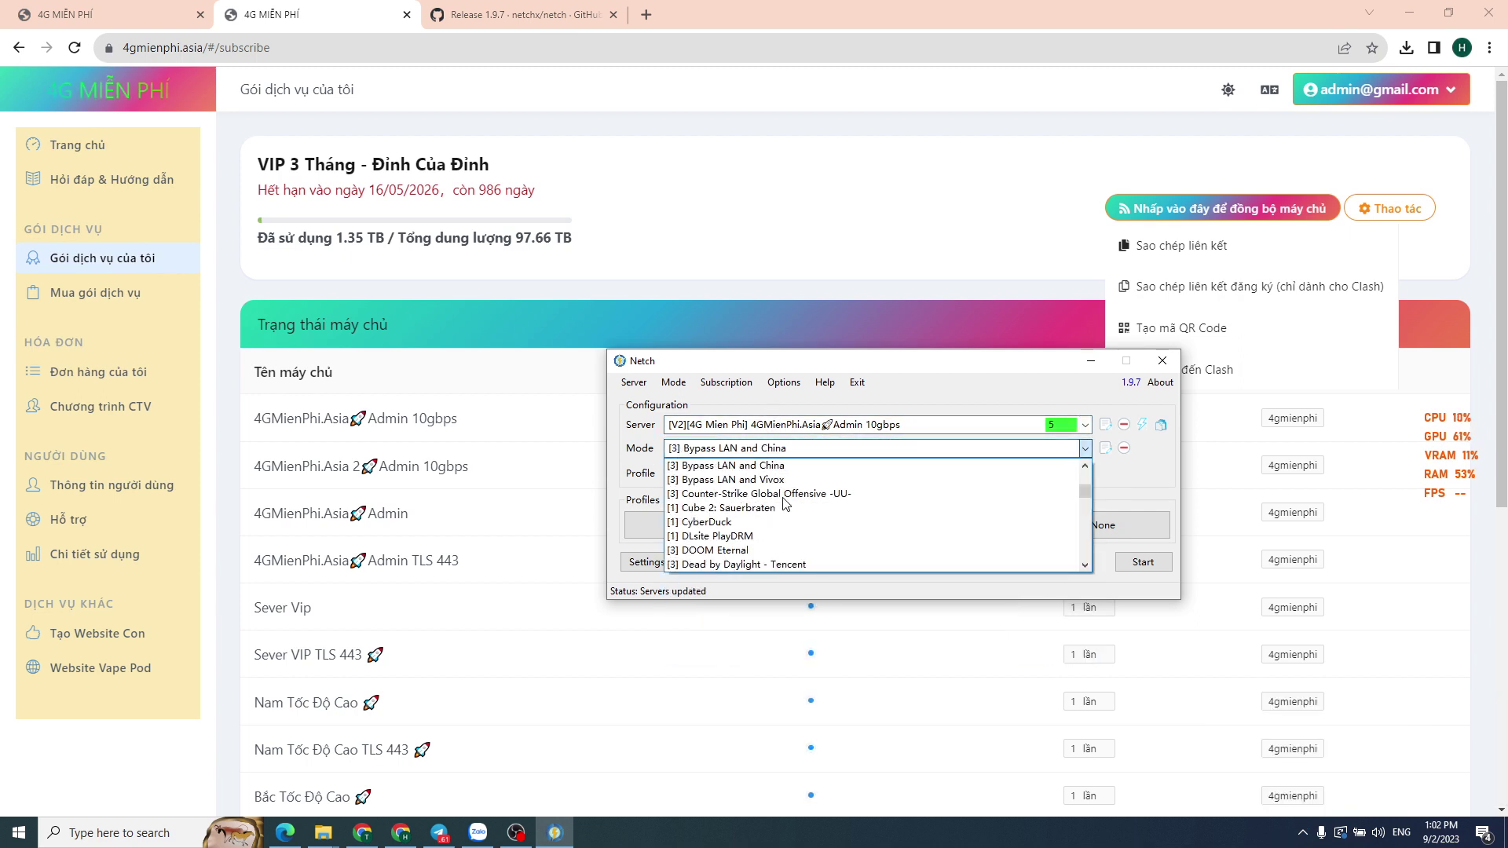
{"action": "scroll", "coordinate": [750, 534], "scroll_direction": "down", "scroll_amount": 1}
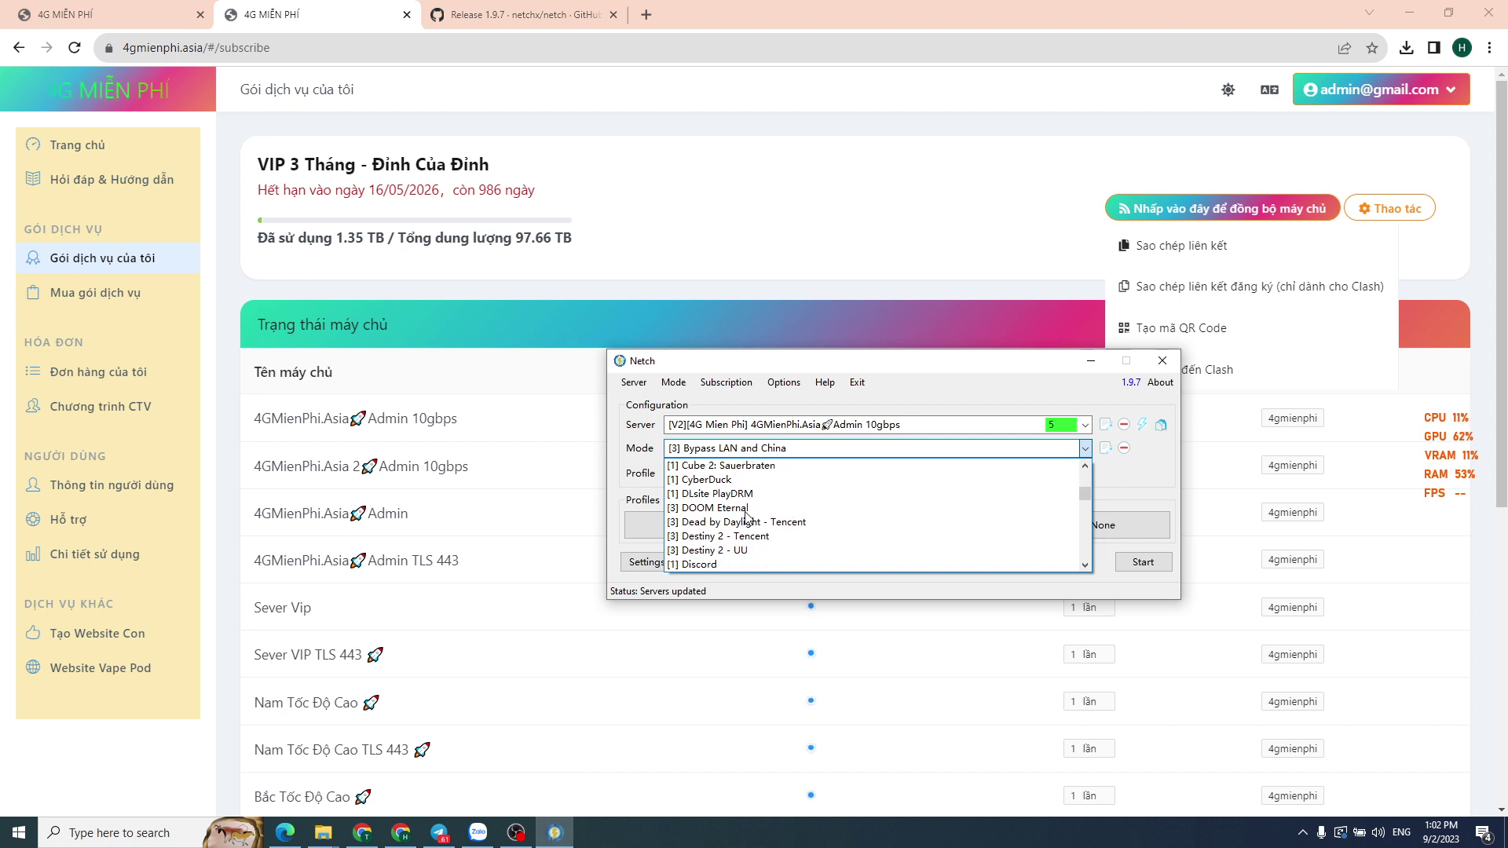
{"action": "scroll", "coordinate": [749, 551], "scroll_direction": "down", "scroll_amount": 1}
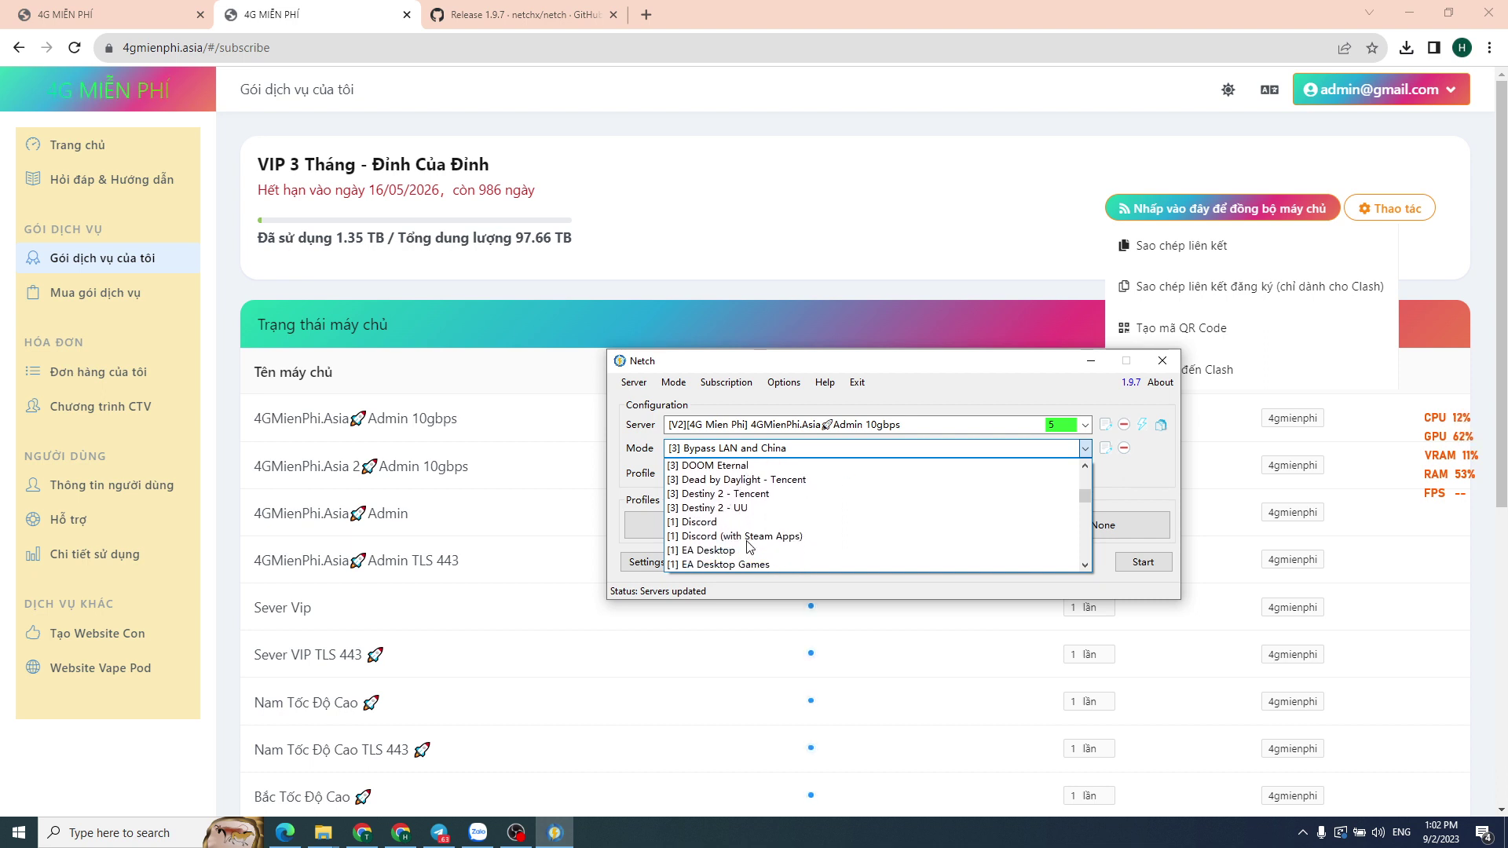
{"action": "scroll", "coordinate": [750, 518], "scroll_direction": "down", "scroll_amount": 4}
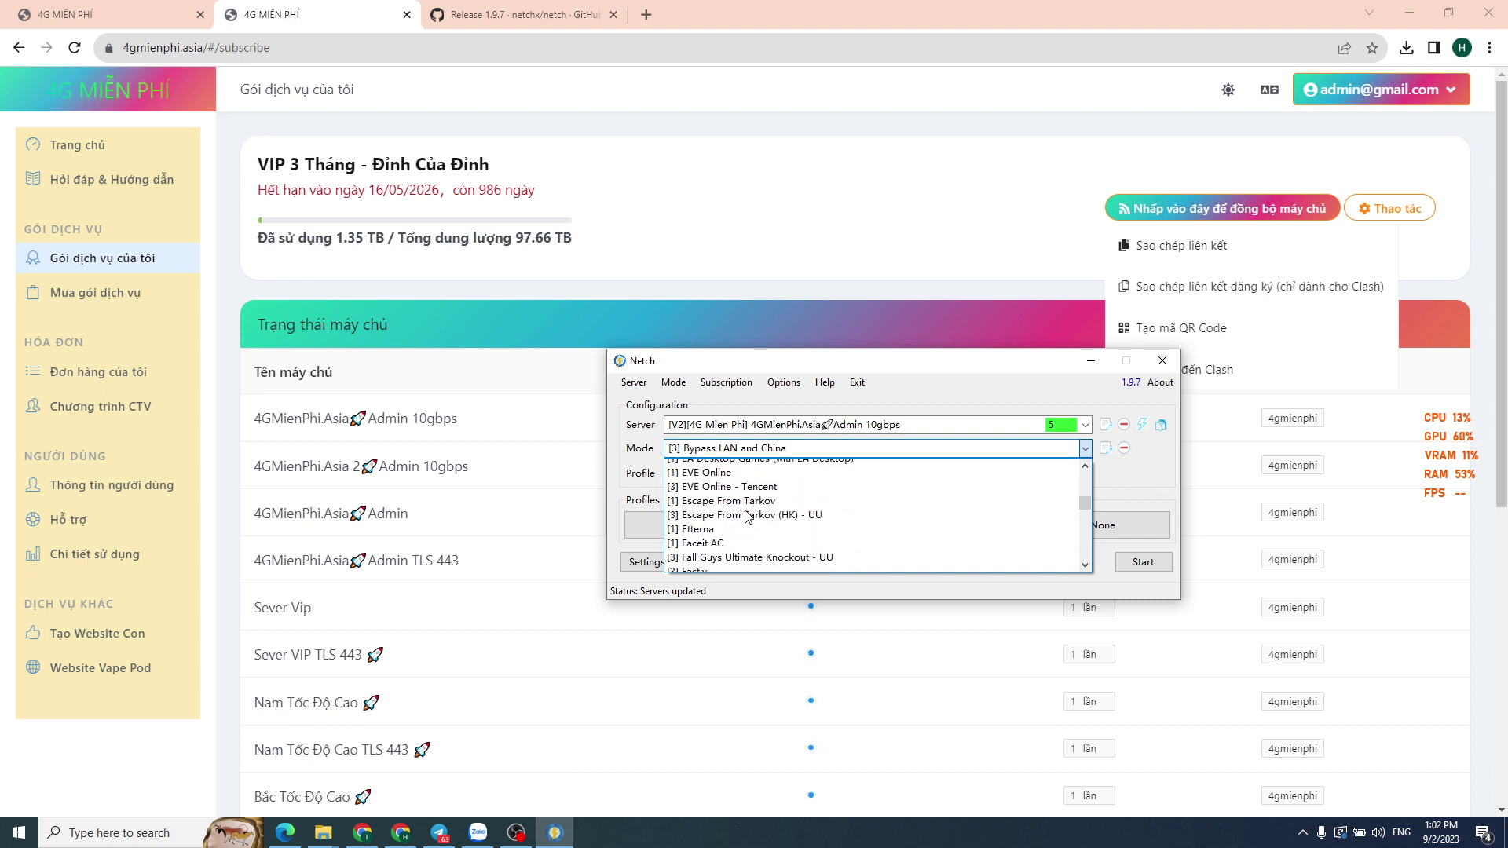
{"action": "scroll", "coordinate": [752, 537], "scroll_direction": "down", "scroll_amount": 7}
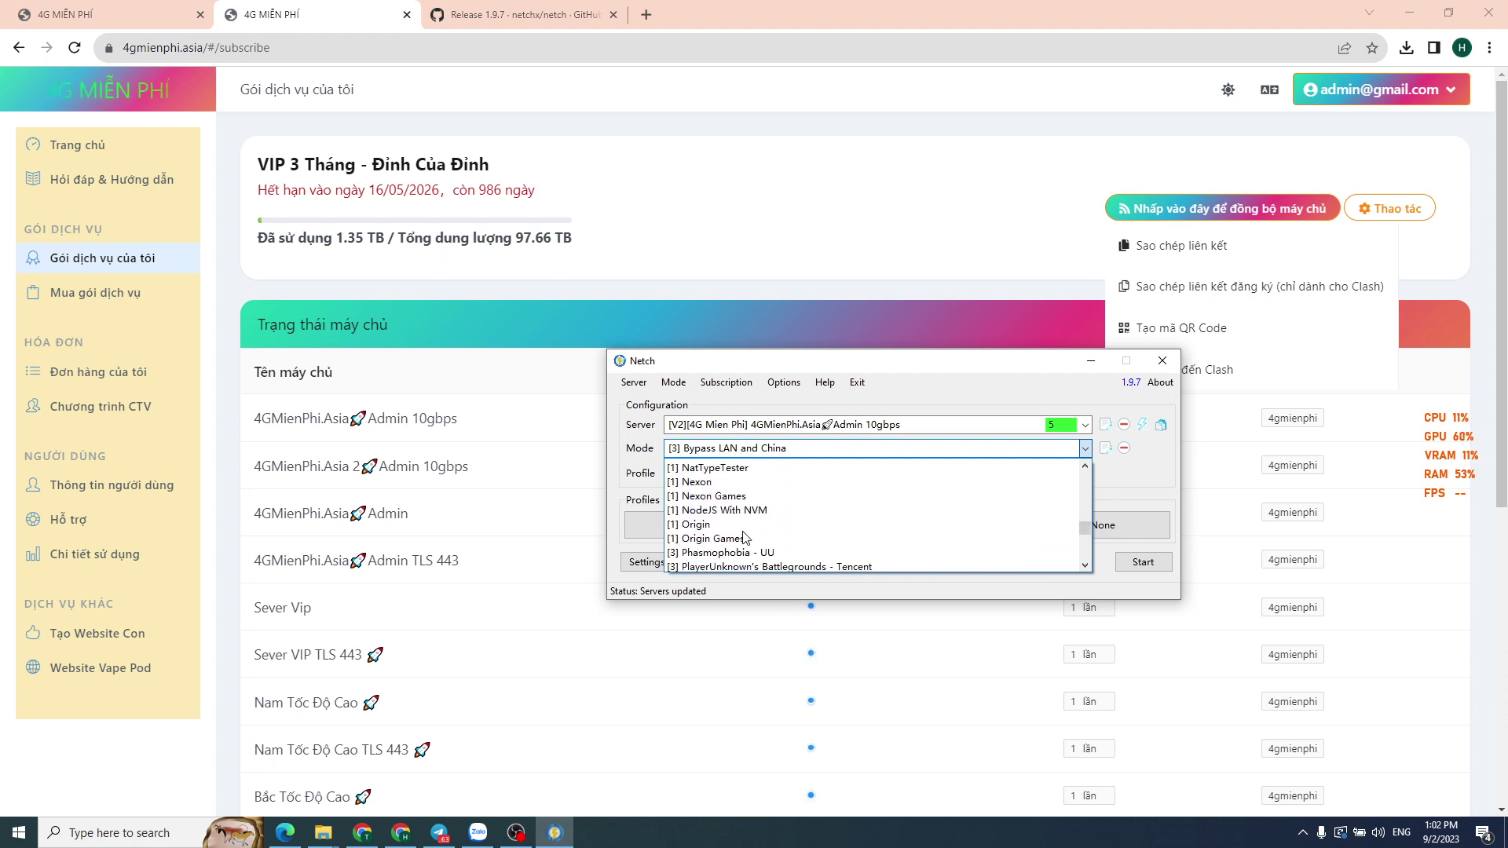
{"action": "scroll", "coordinate": [762, 534], "scroll_direction": "down", "scroll_amount": 1}
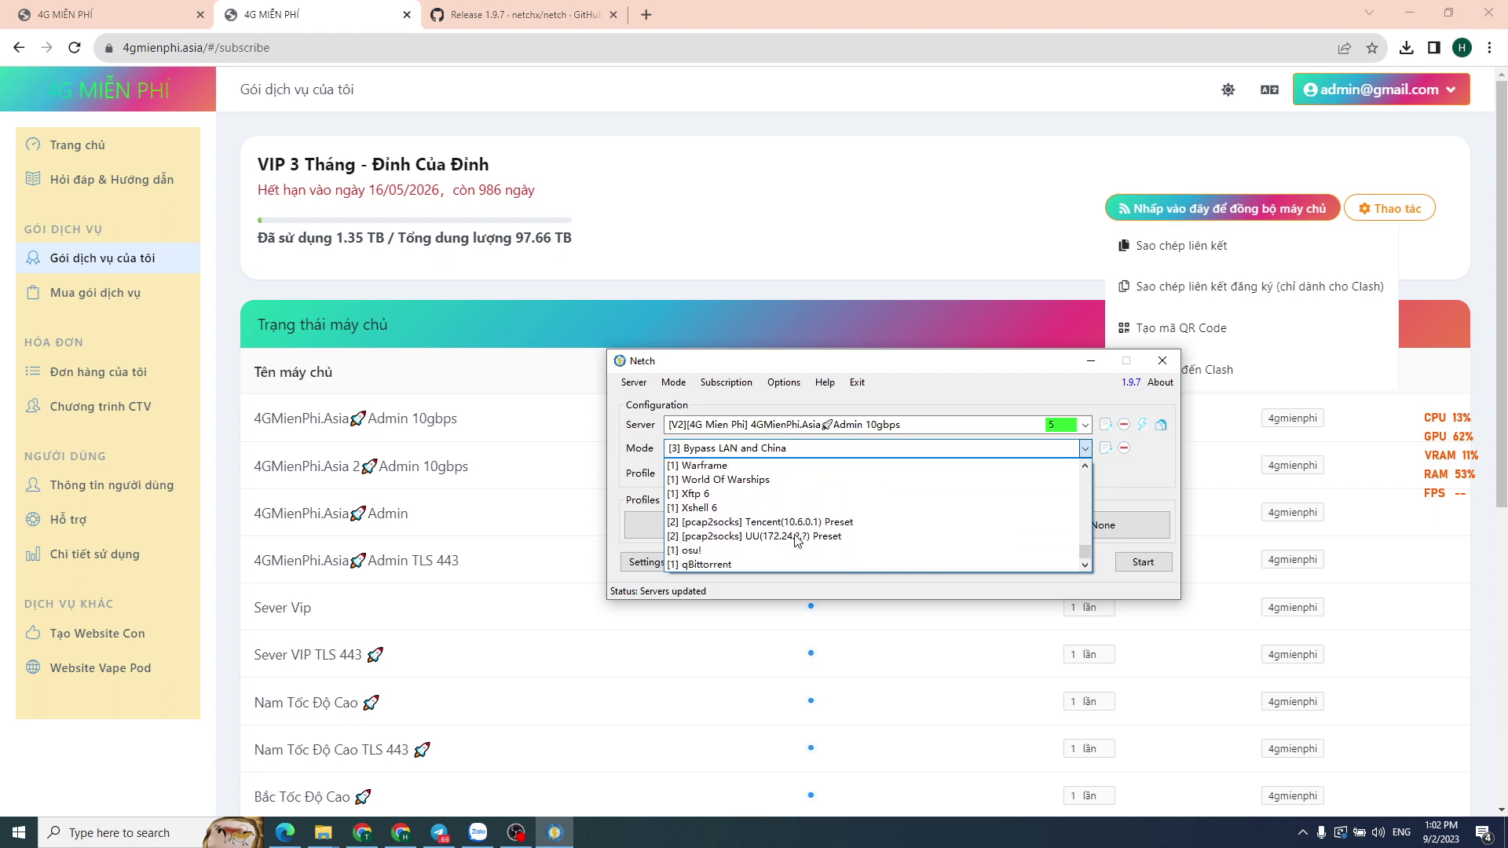
{"action": "scroll", "coordinate": [797, 540], "scroll_direction": "up", "scroll_amount": 10}
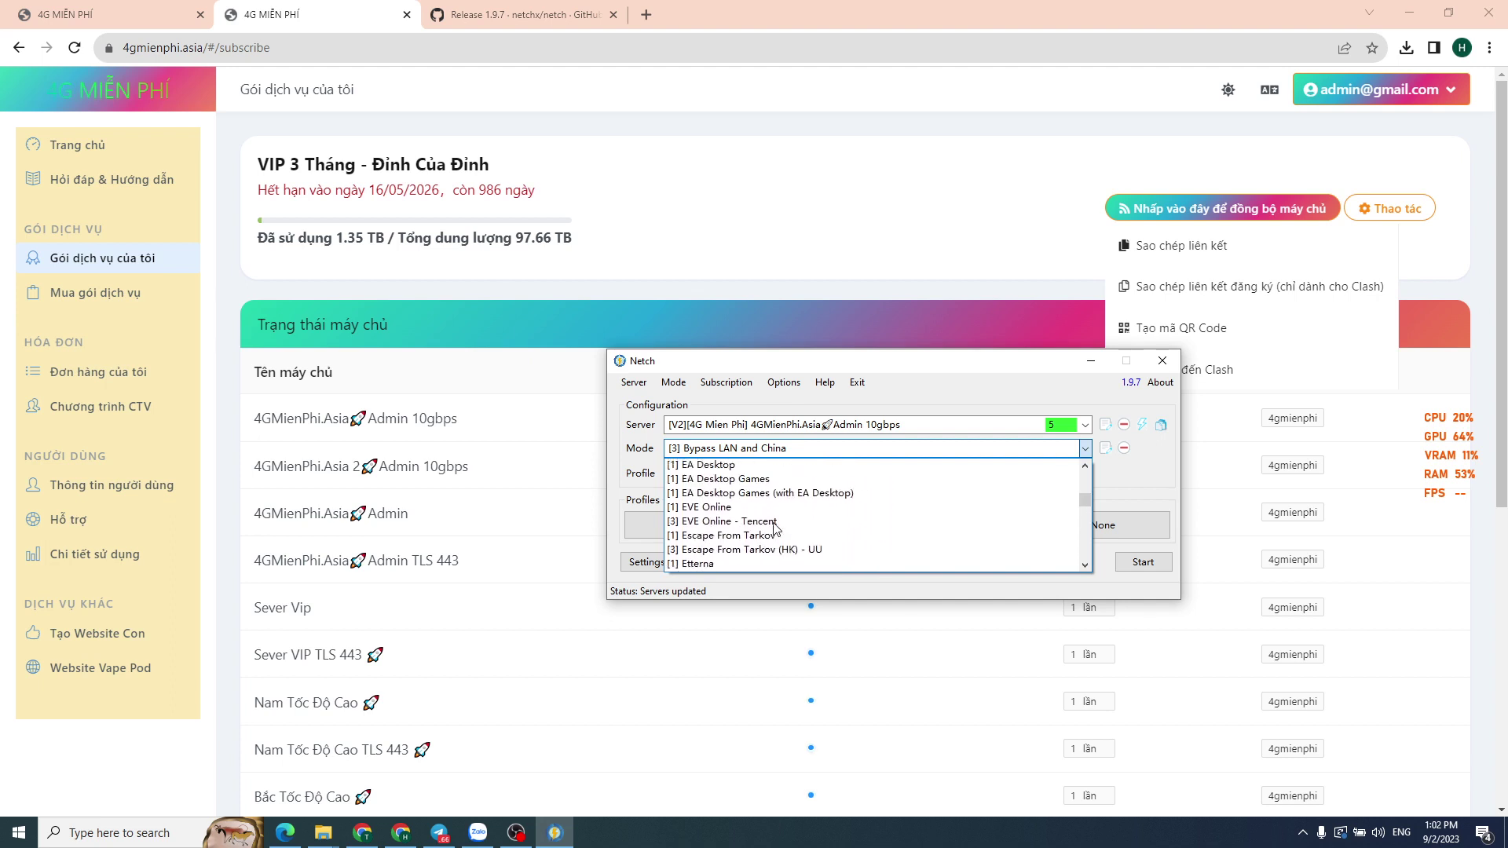
{"action": "scroll", "coordinate": [776, 526], "scroll_direction": "up", "scroll_amount": 5}
{"action": "scroll", "coordinate": [770, 516], "scroll_direction": "down", "scroll_amount": 6}
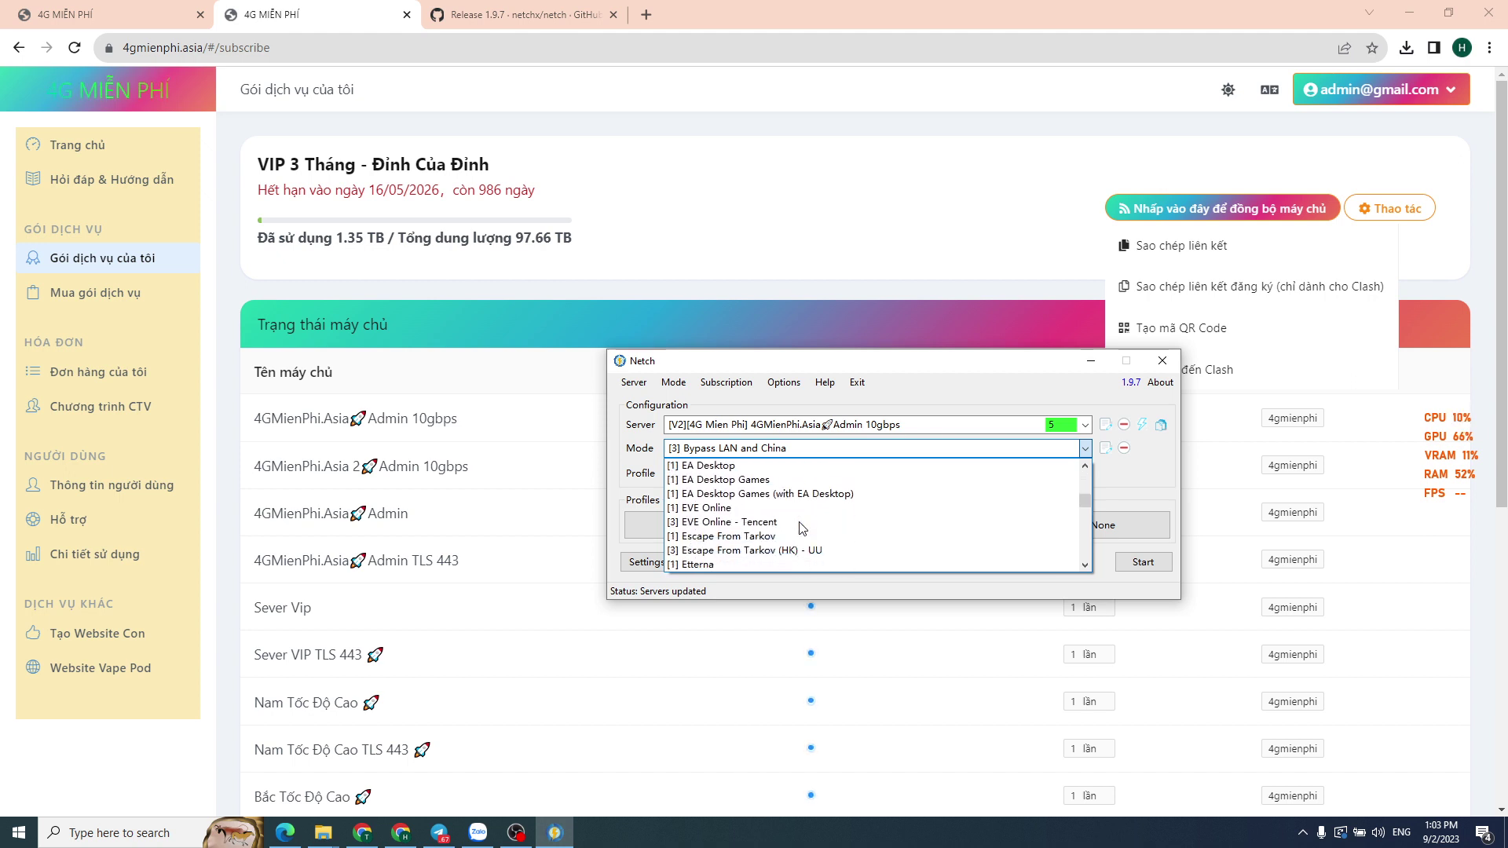
{"action": "scroll", "coordinate": [802, 525], "scroll_direction": "down", "scroll_amount": 1}
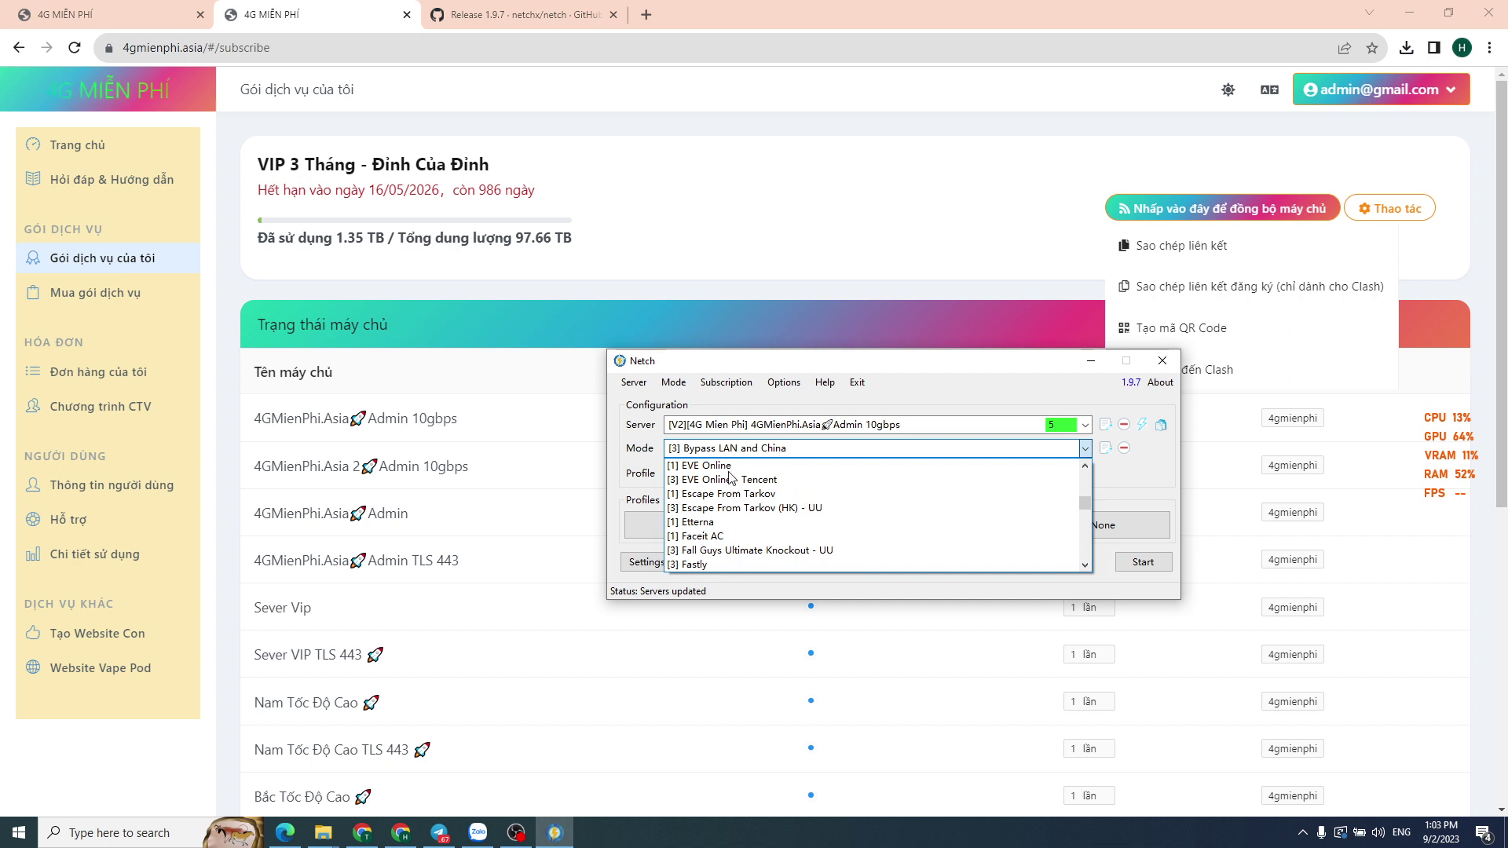
{"action": "scroll", "coordinate": [747, 547], "scroll_direction": "down", "scroll_amount": 5}
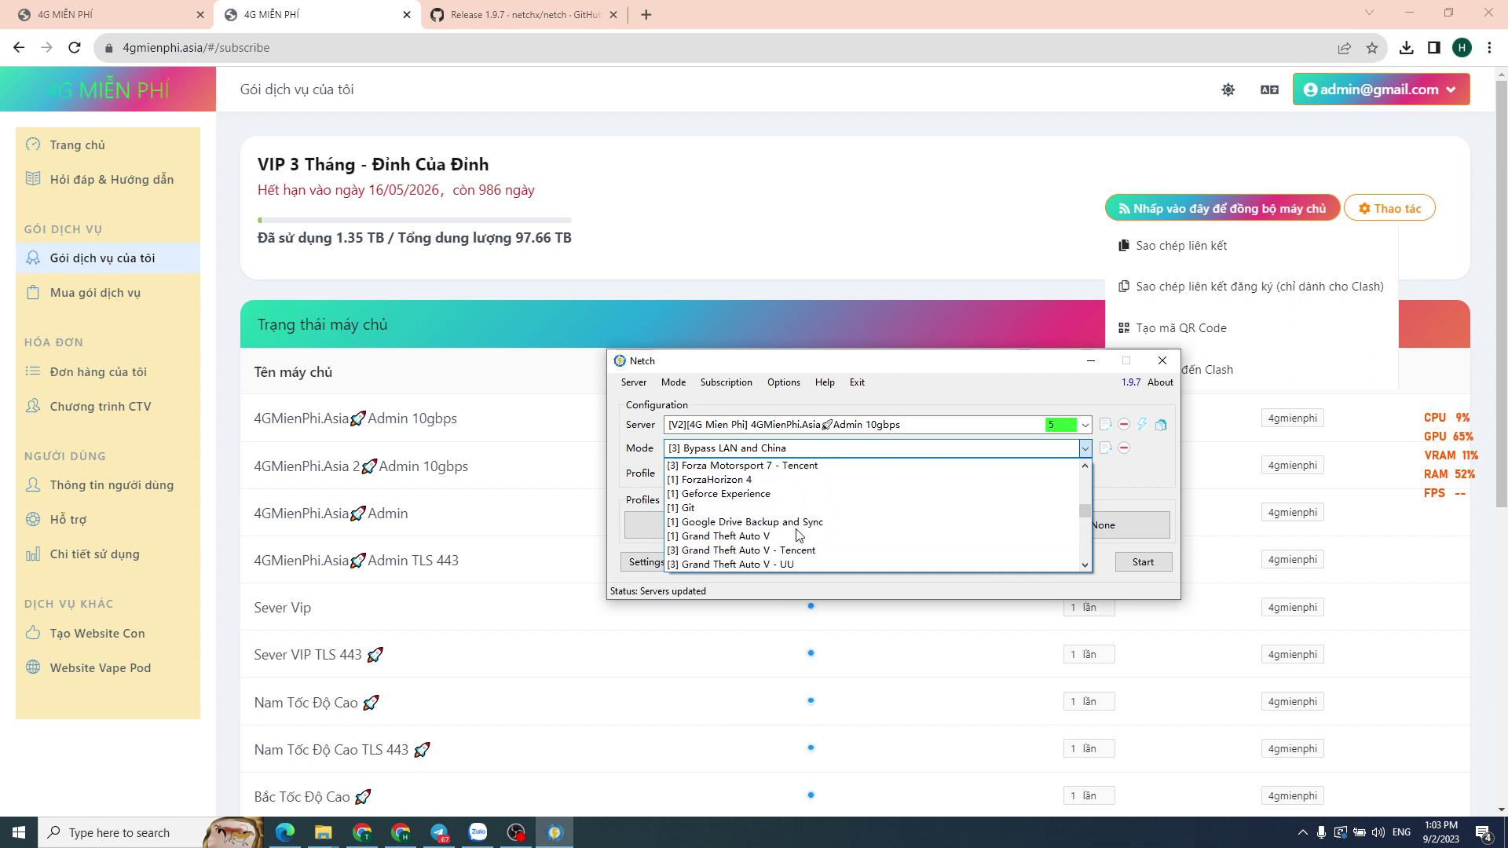
{"action": "scroll", "coordinate": [789, 537], "scroll_direction": "down", "scroll_amount": 8}
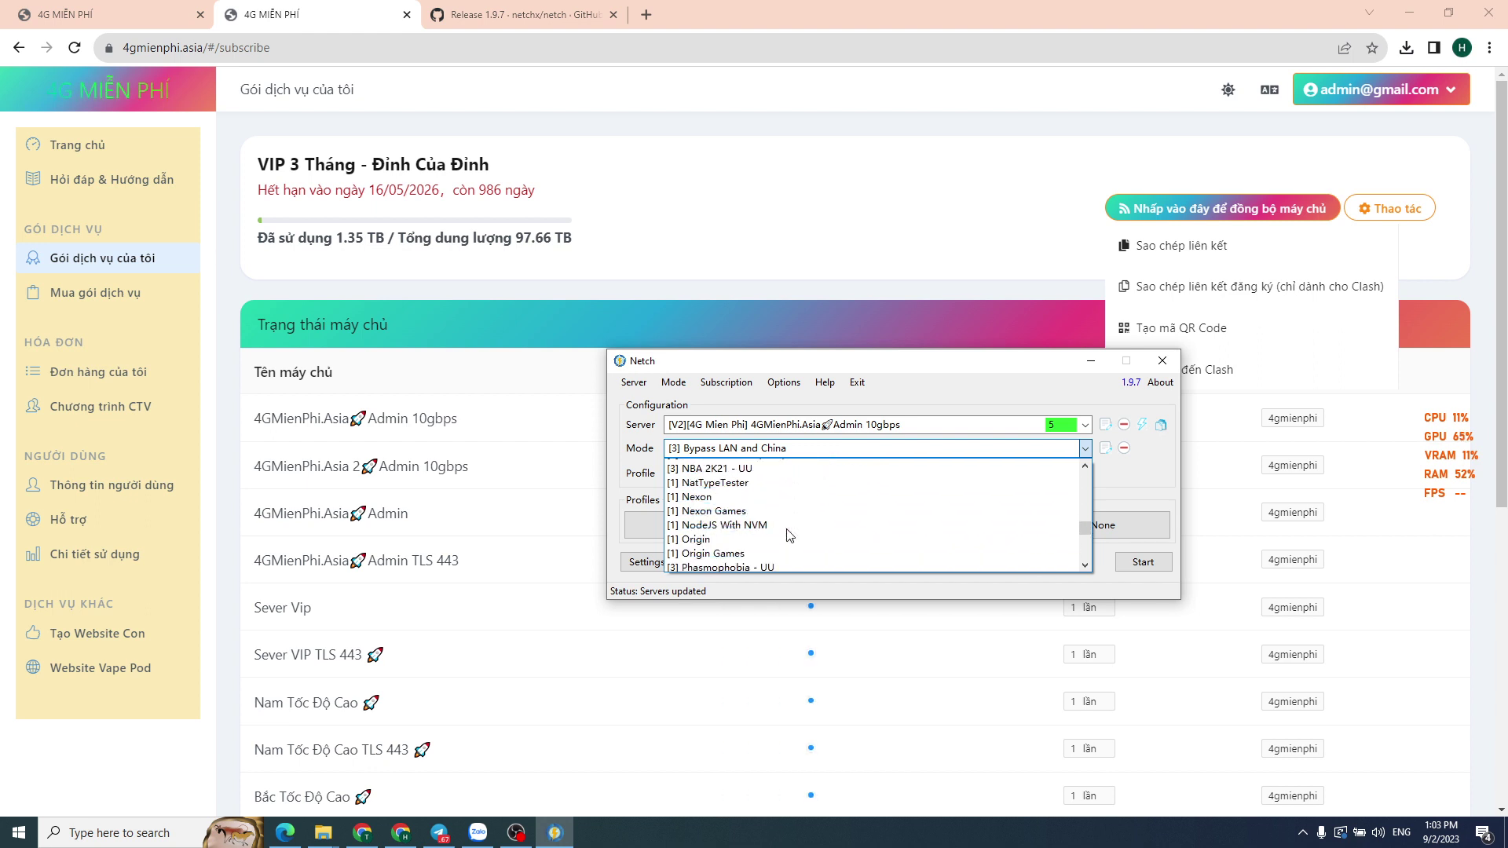
{"action": "scroll", "coordinate": [790, 533], "scroll_direction": "down", "scroll_amount": 3}
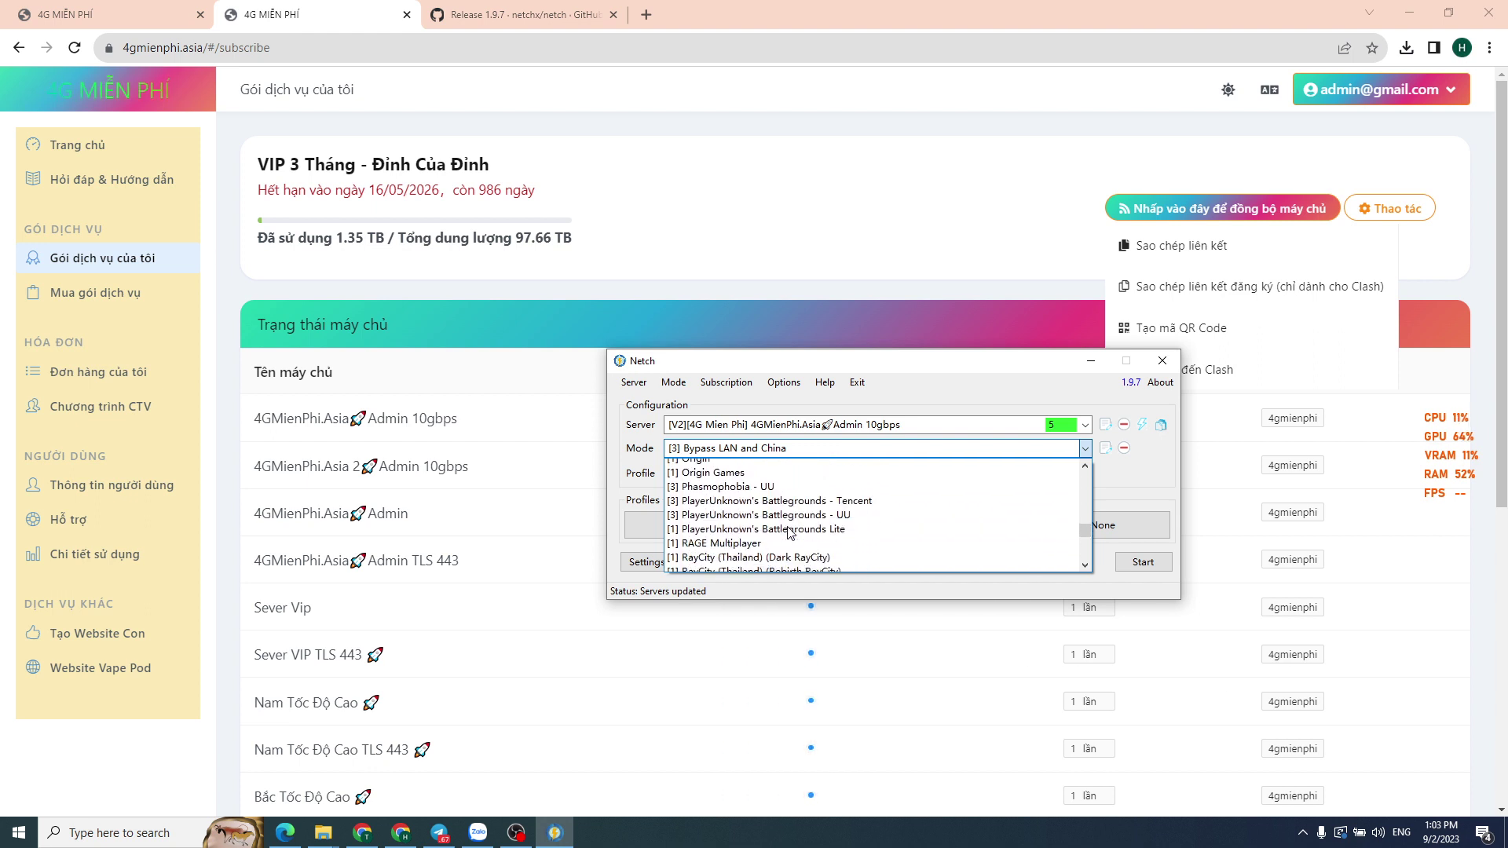
{"action": "scroll", "coordinate": [789, 533], "scroll_direction": "down", "scroll_amount": 8}
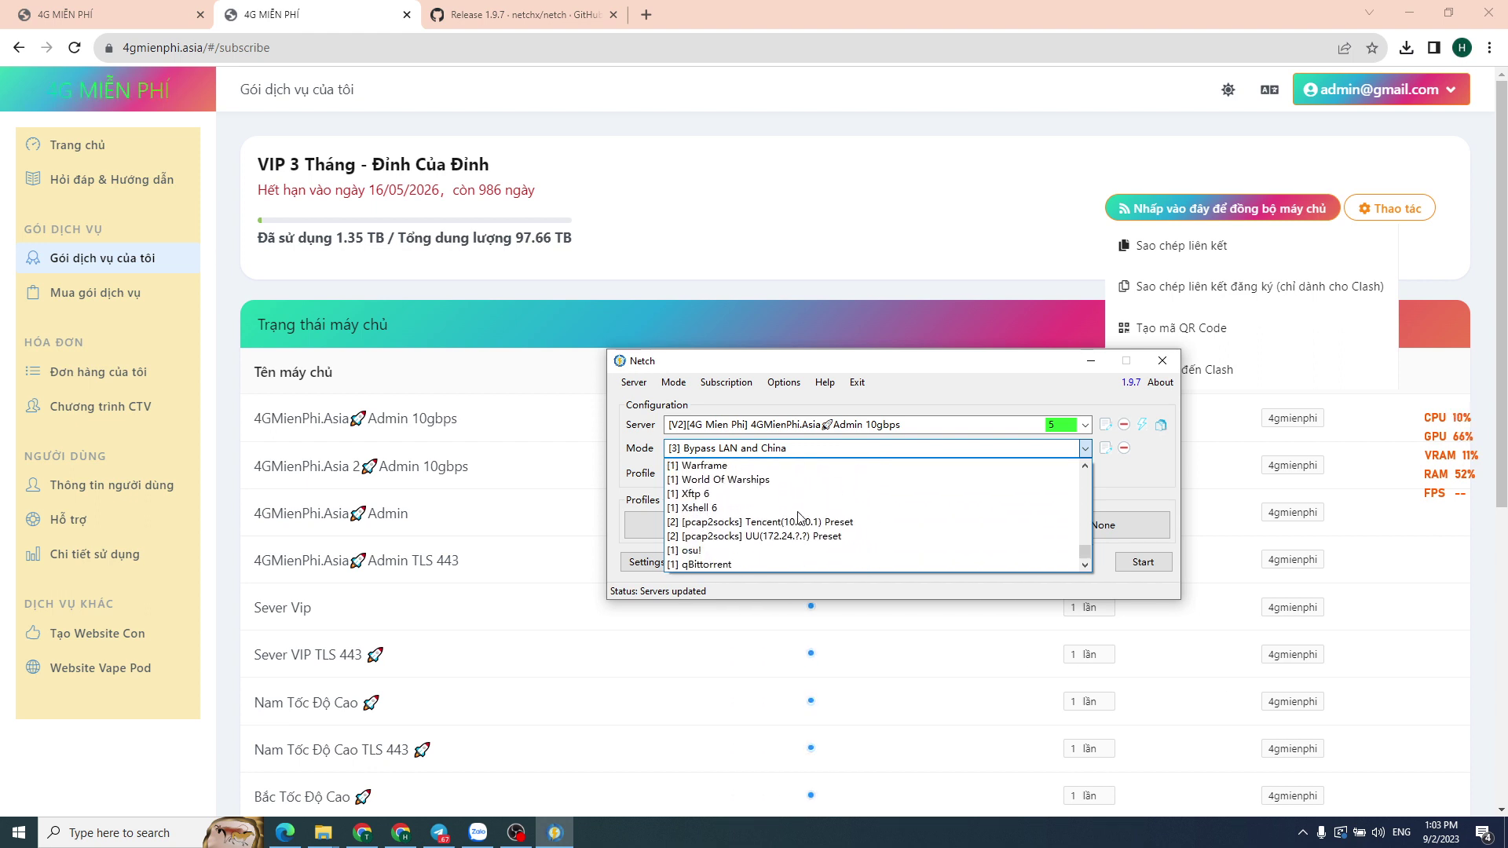
{"action": "left_click", "coordinate": [978, 393]}
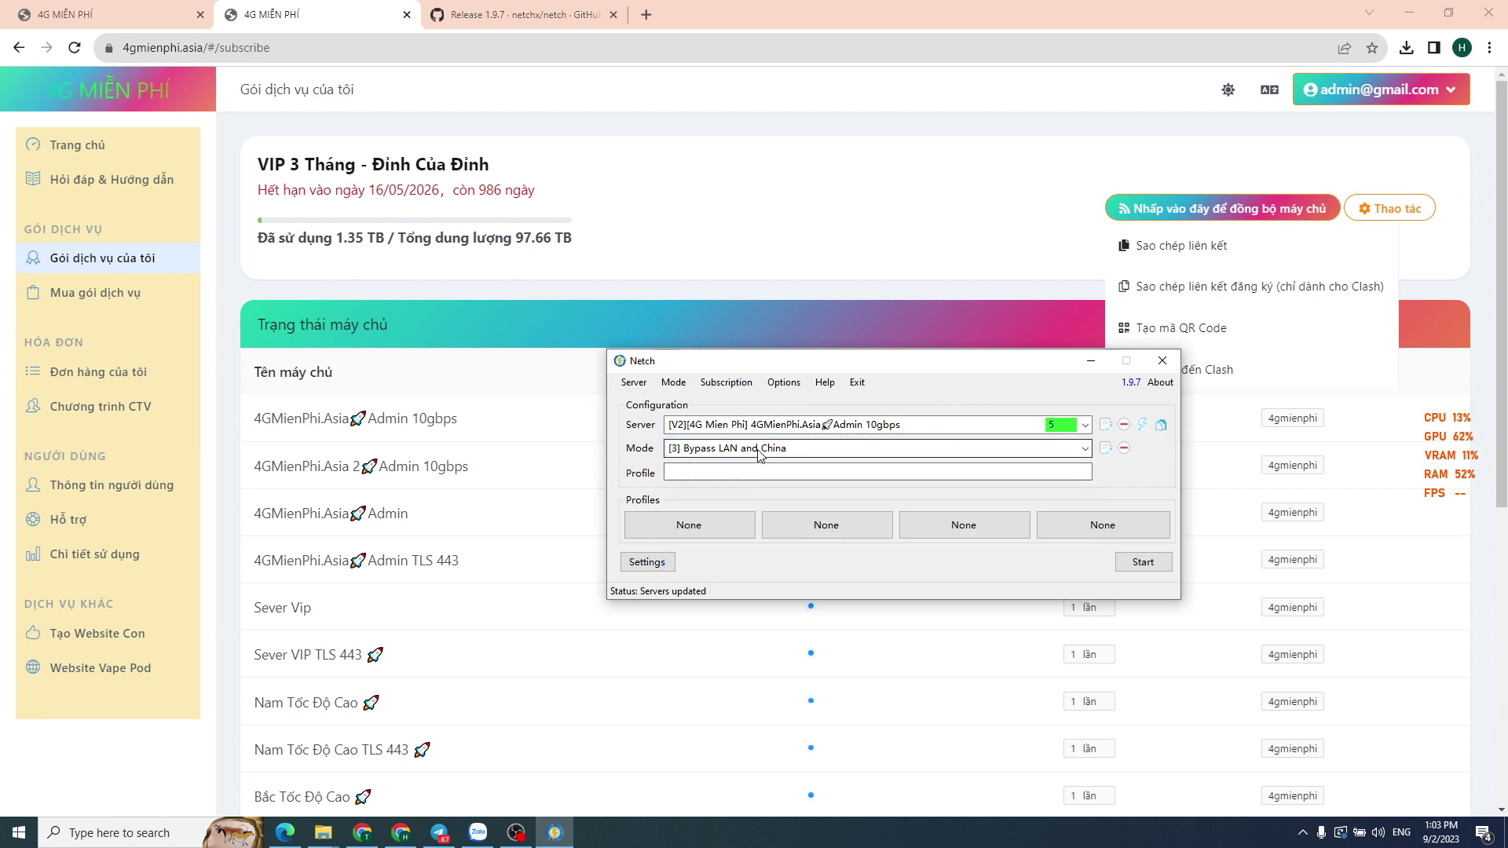
Review the option, mode and subscription commands, and view the saved entries in the subscription manager.
{"action": "left_click", "coordinate": [784, 382]}
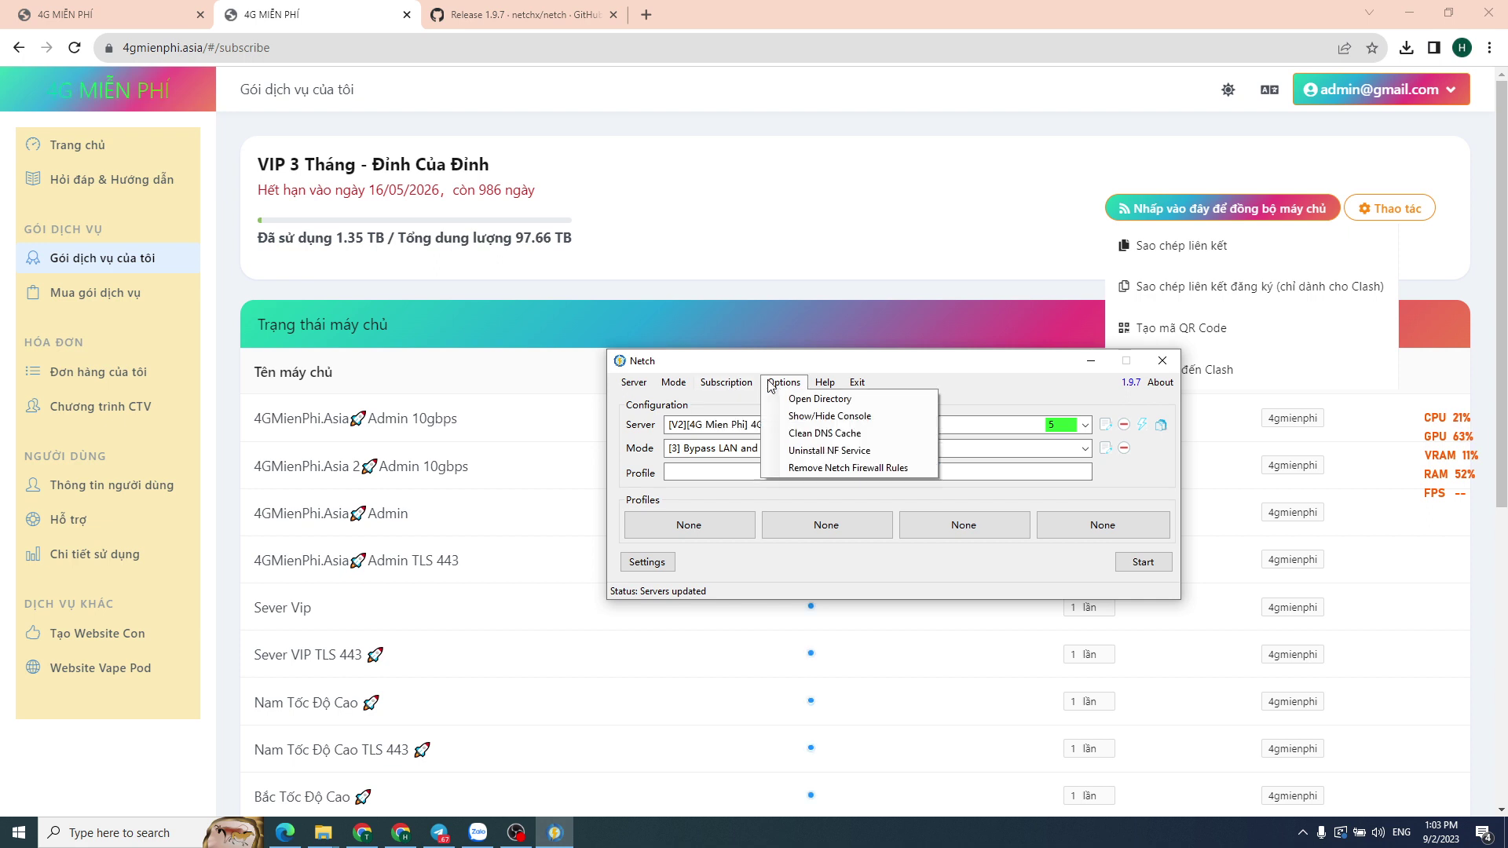
{"action": "mouse_move", "coordinate": [691, 389]}
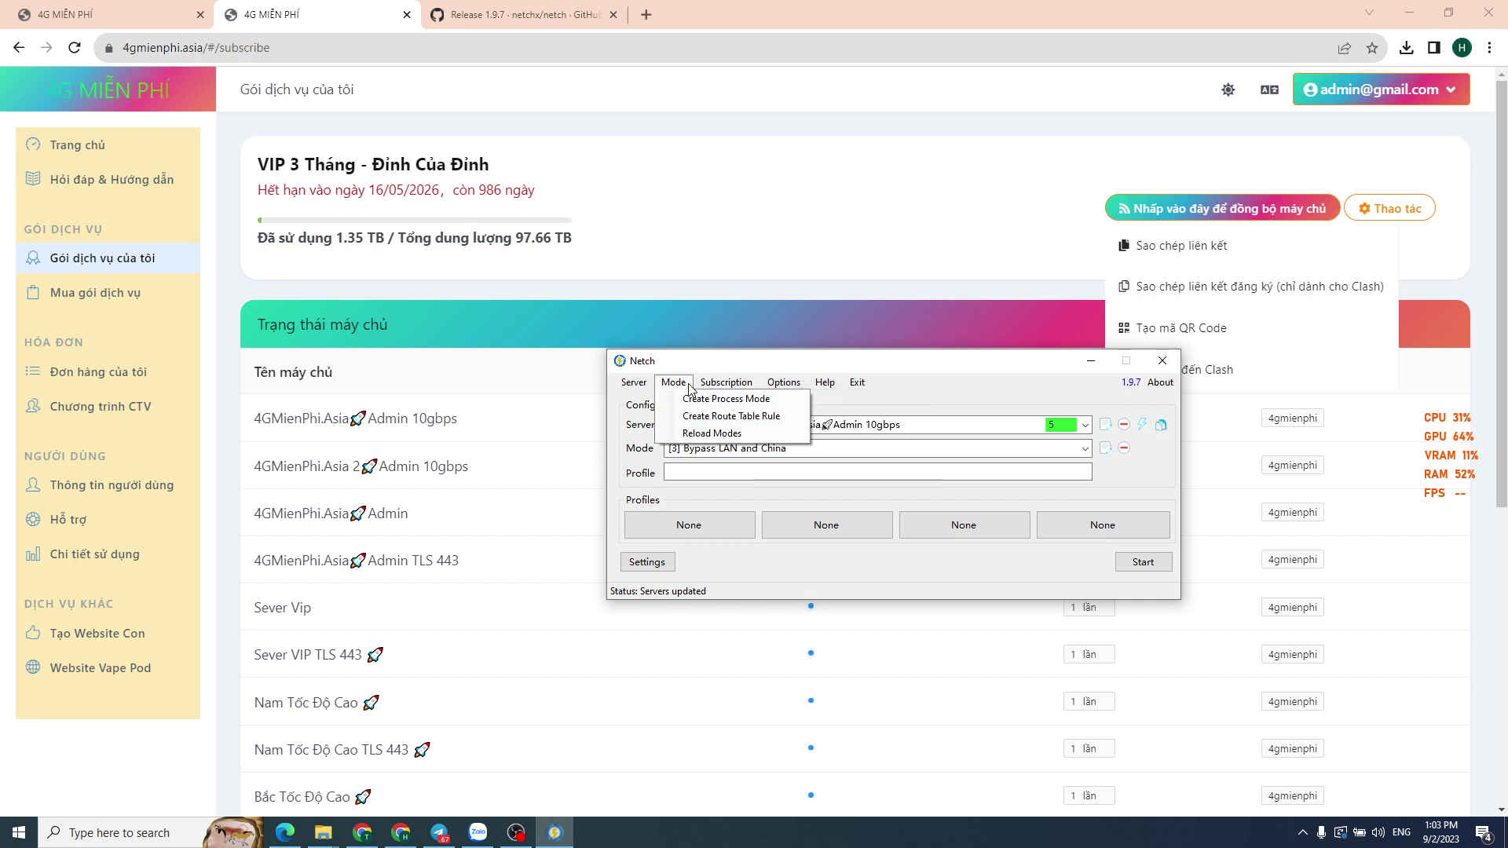
{"action": "mouse_move", "coordinate": [641, 390]}
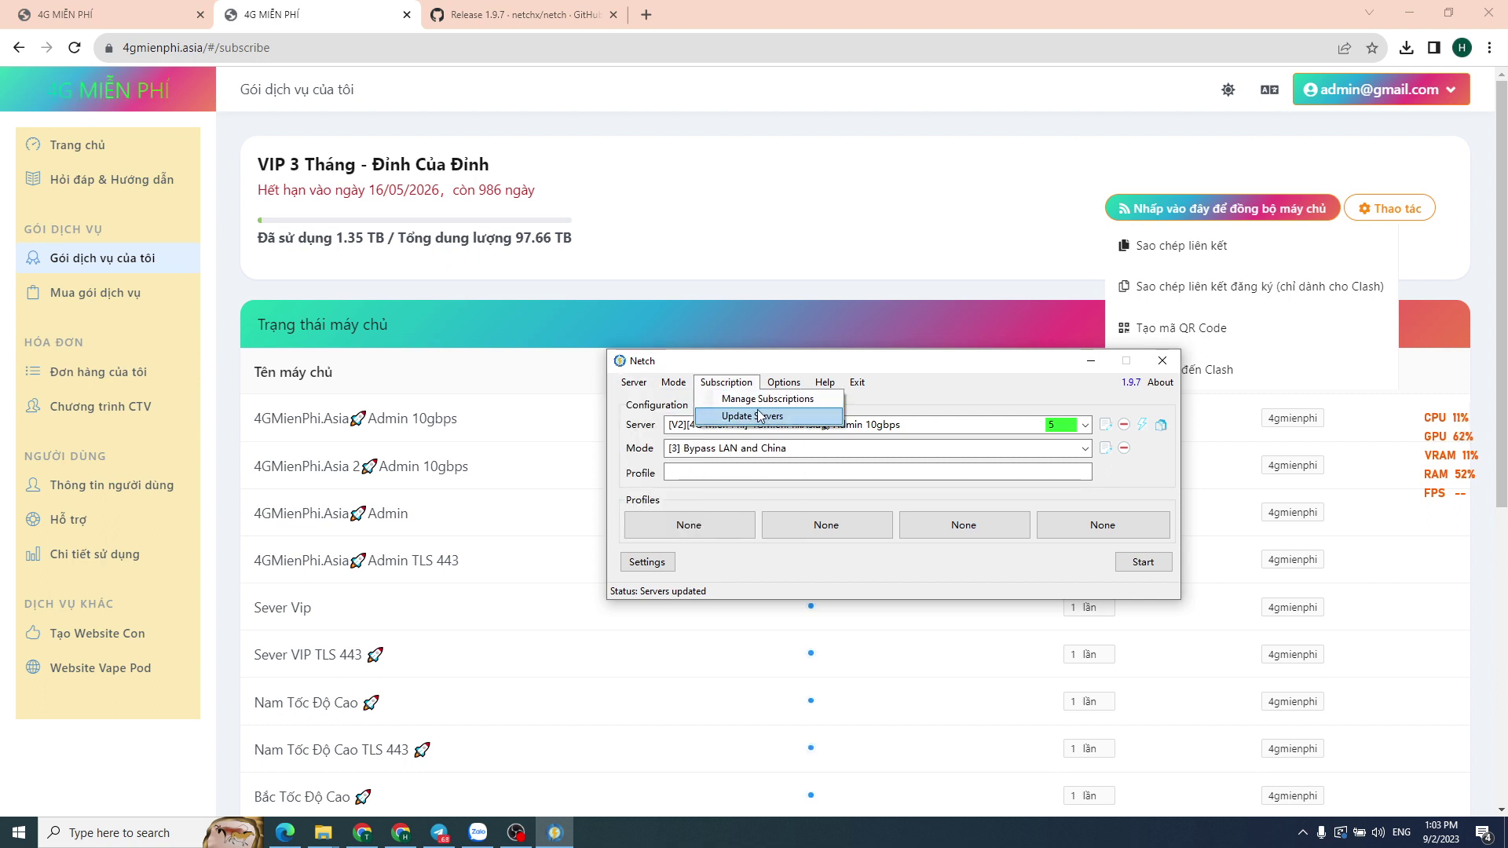
{"action": "left_click", "coordinate": [758, 399]}
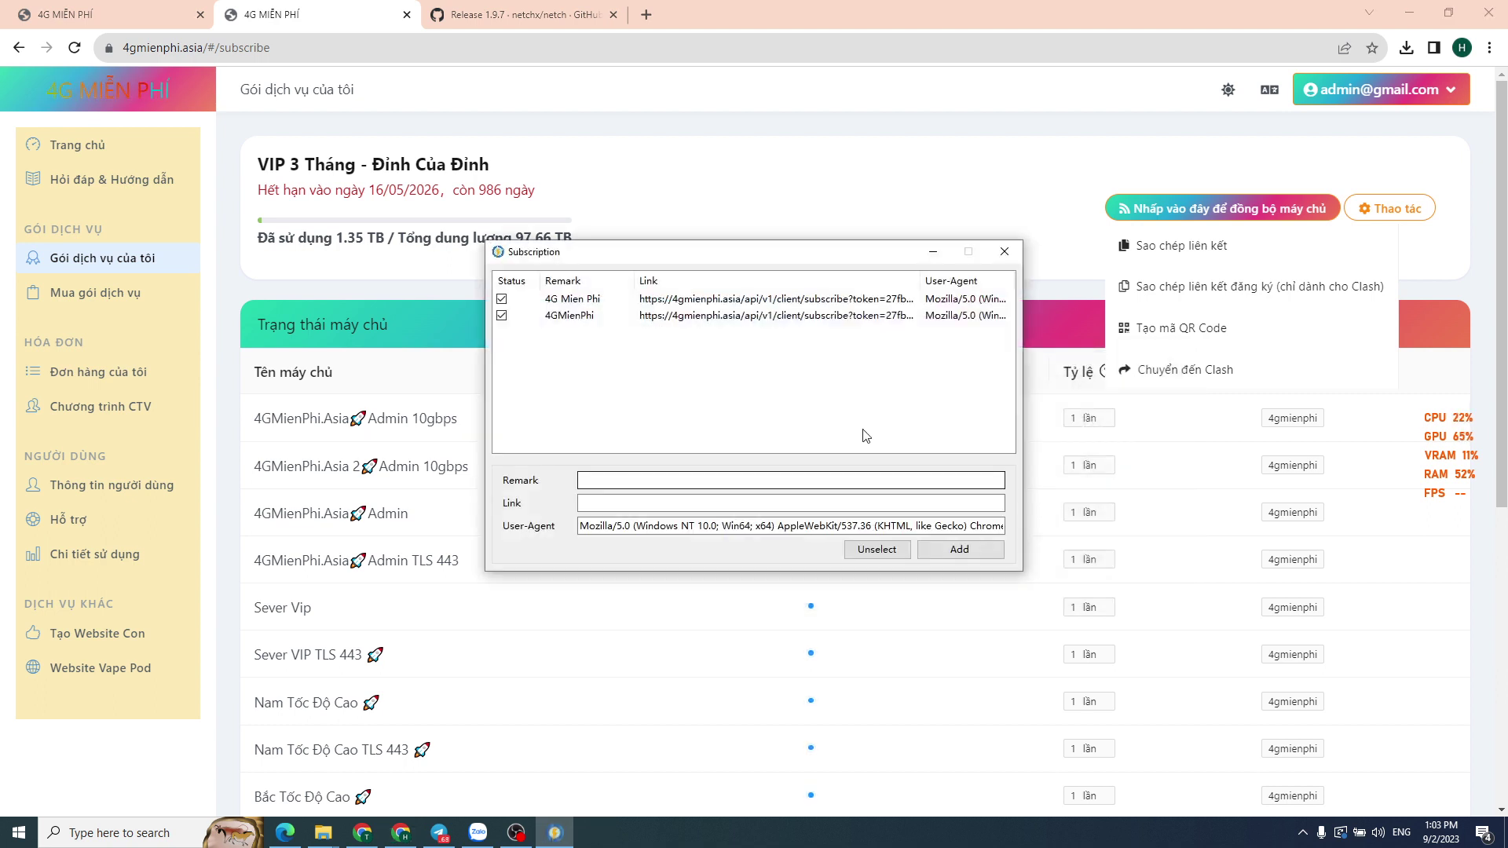
{"action": "left_click", "coordinate": [1004, 251]}
{"action": "left_click", "coordinate": [727, 382]}
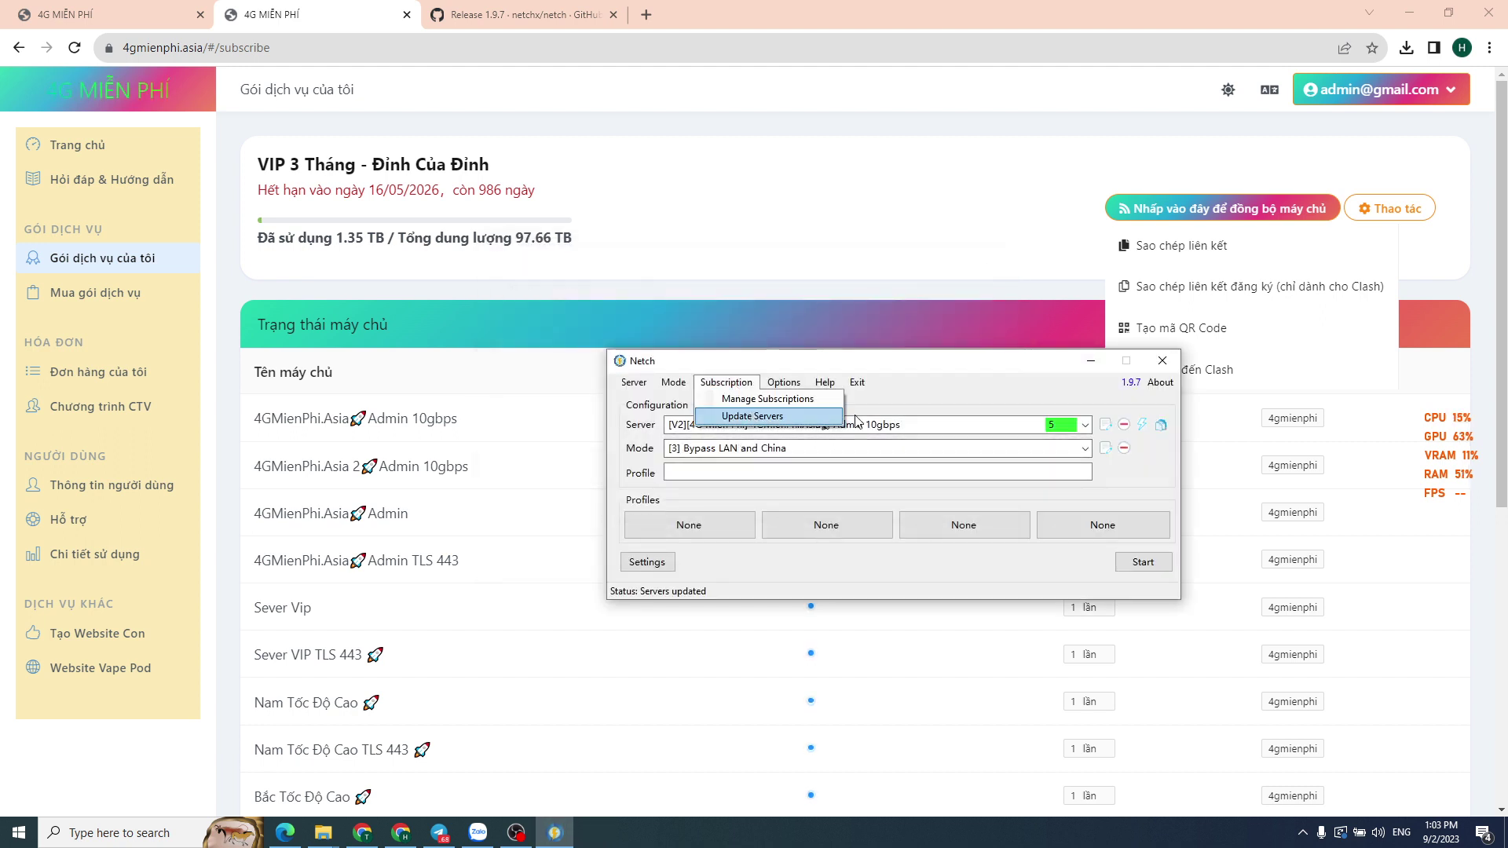
{"action": "left_click", "coordinate": [1076, 564]}
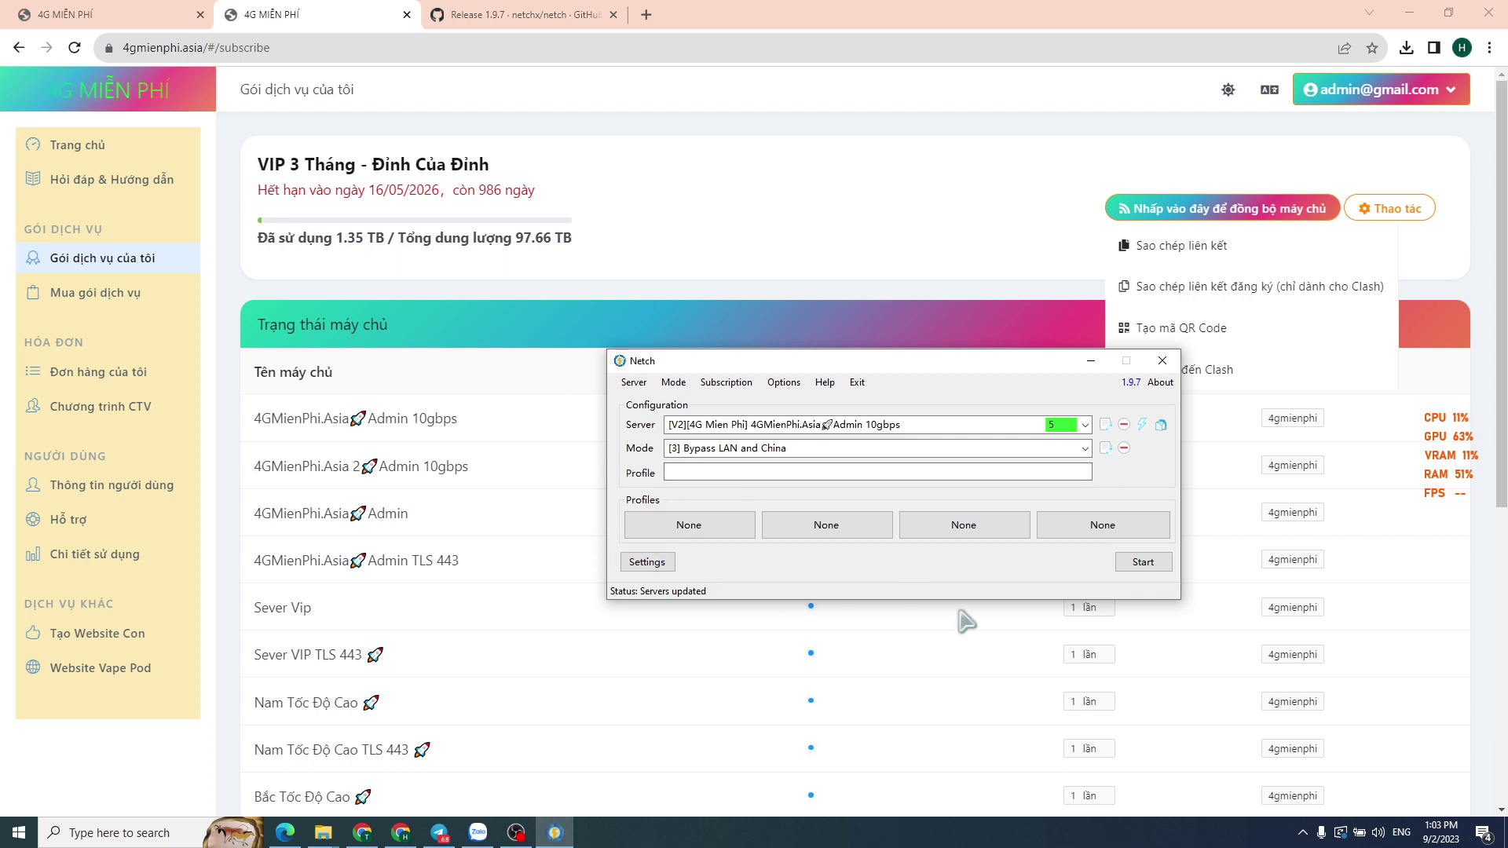
Review the General, Process Mode, WinTUN, V2Ray, Others and AioDNS settings, then close the settings without saving.
{"action": "left_click", "coordinate": [657, 563]}
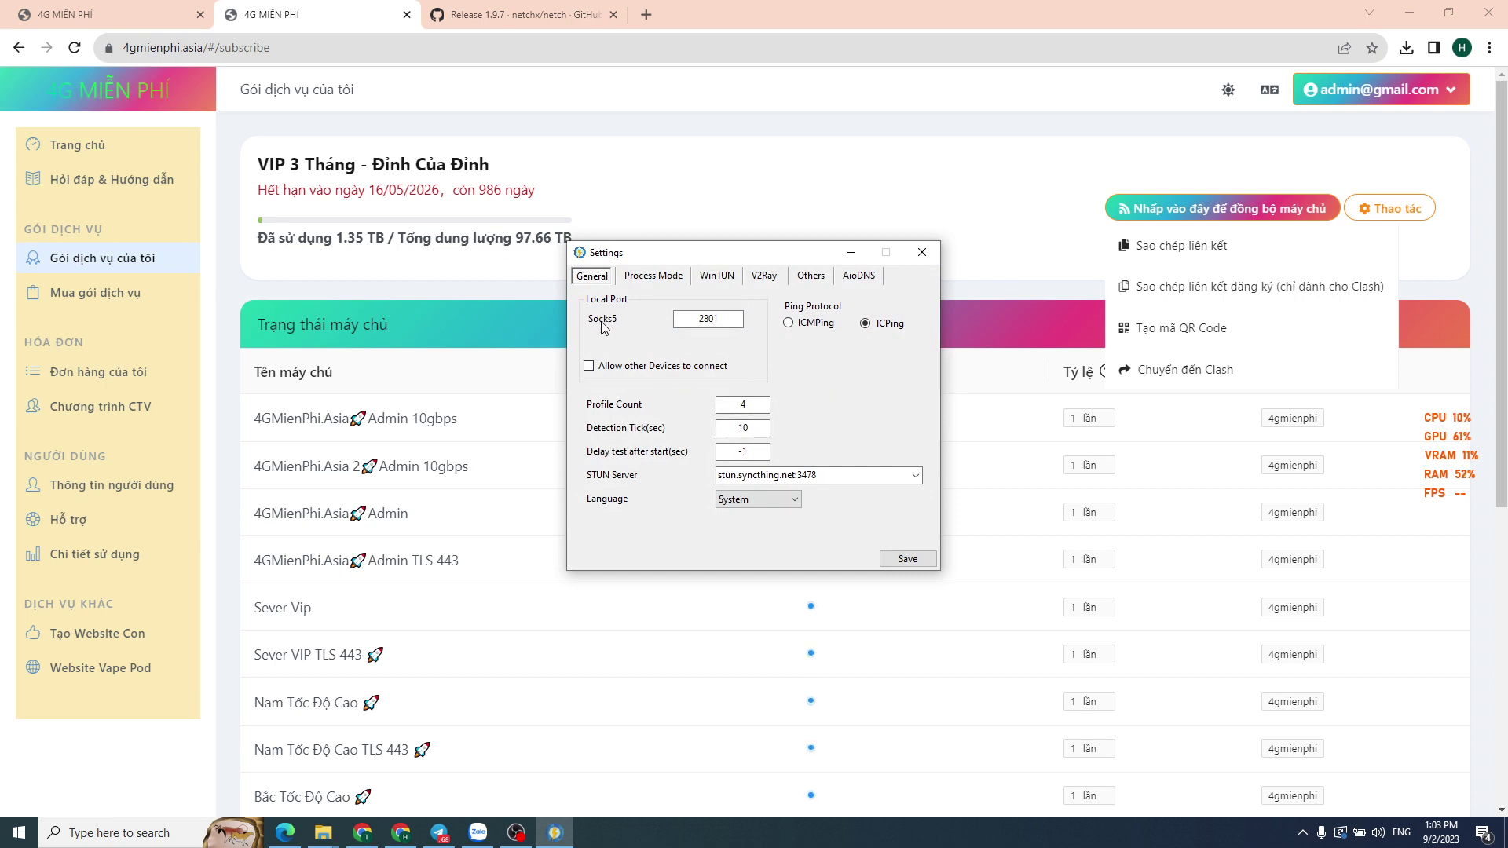
{"action": "left_click", "coordinate": [653, 279]}
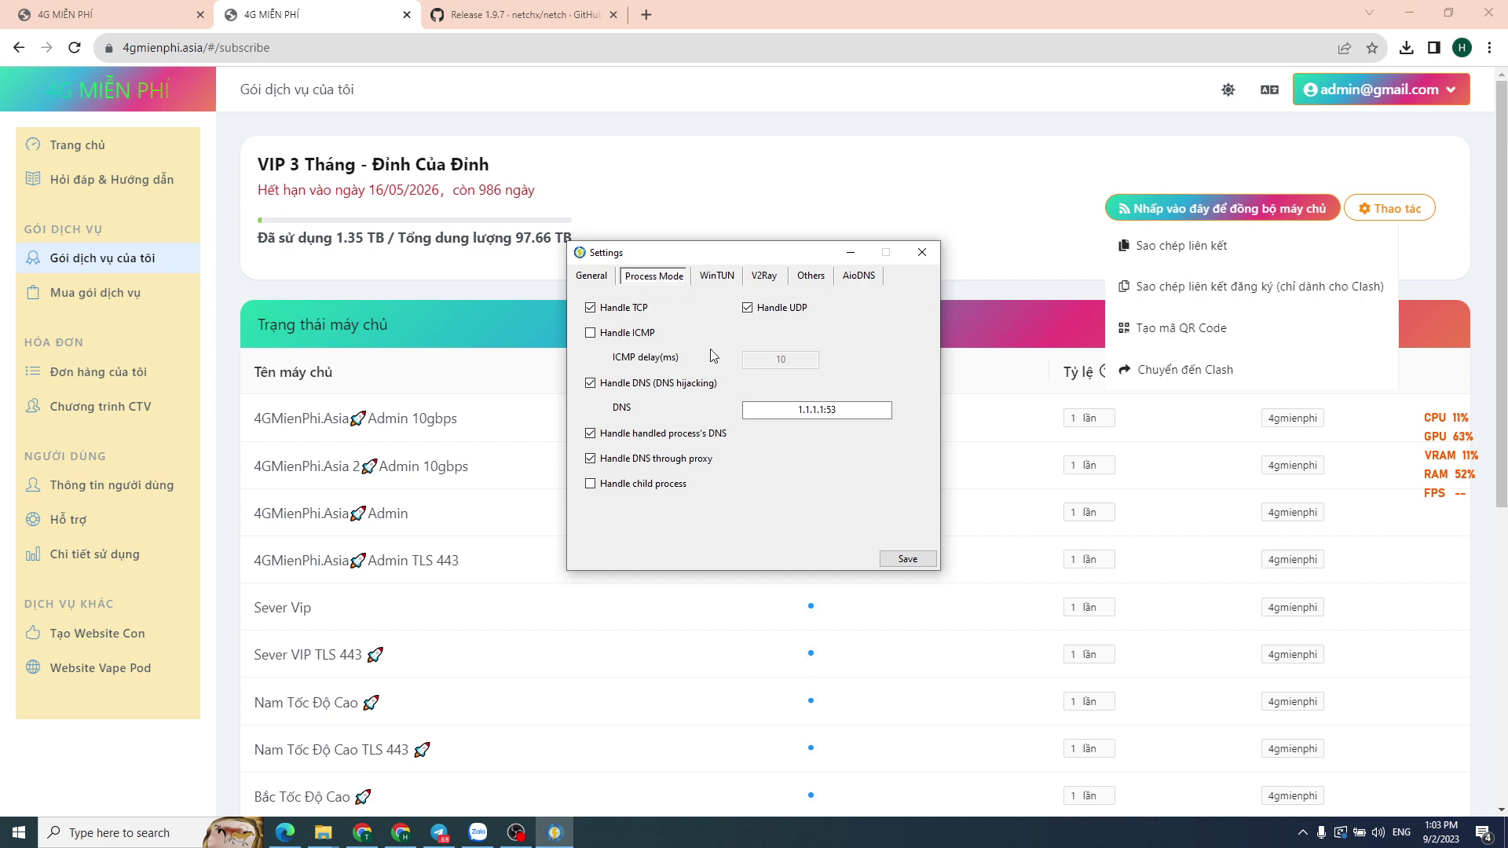
{"action": "left_click", "coordinate": [717, 277]}
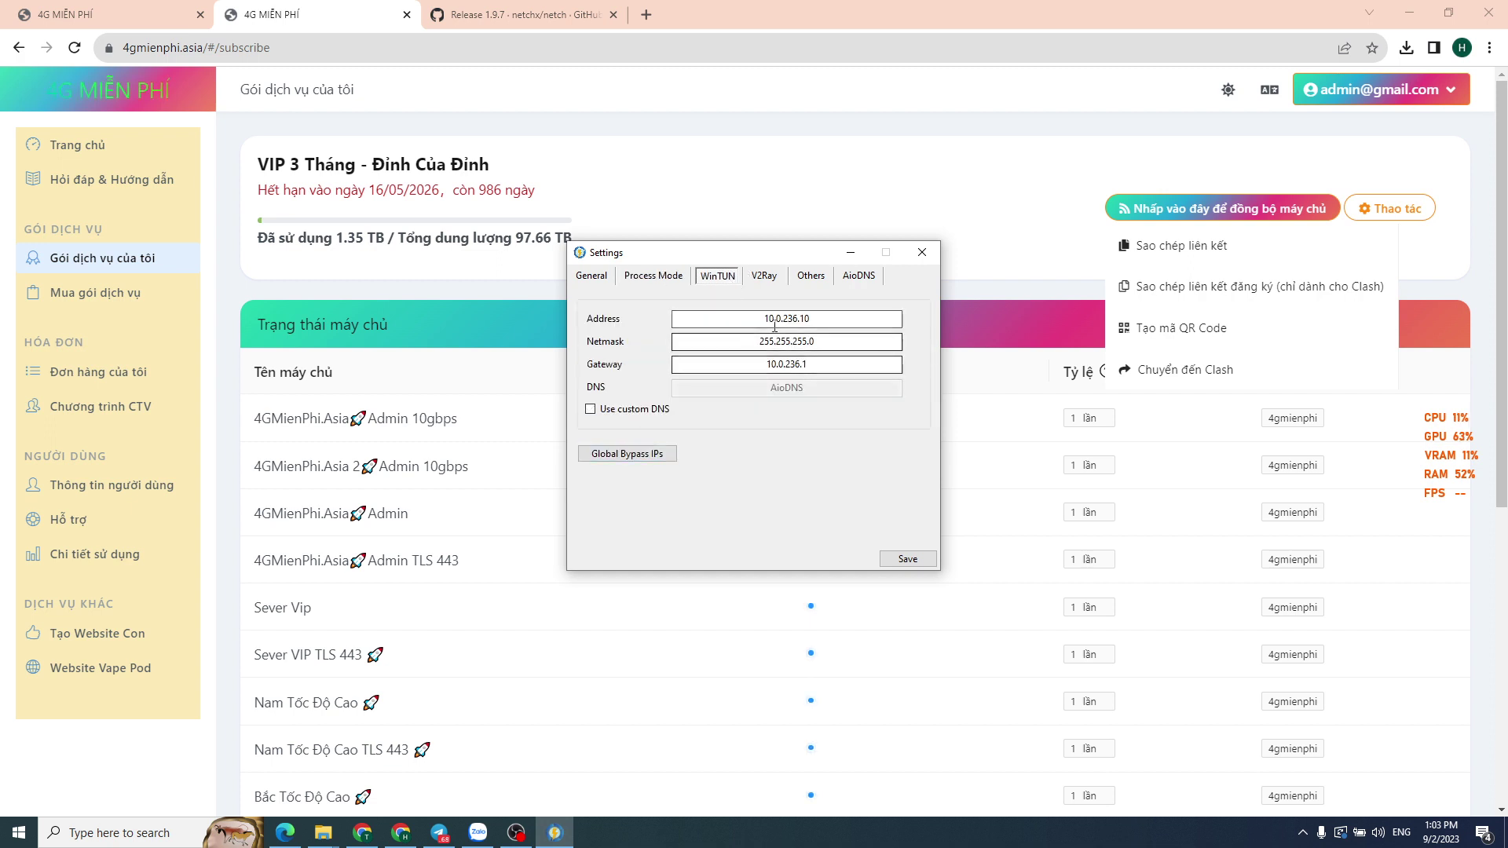
{"action": "left_click", "coordinate": [758, 281]}
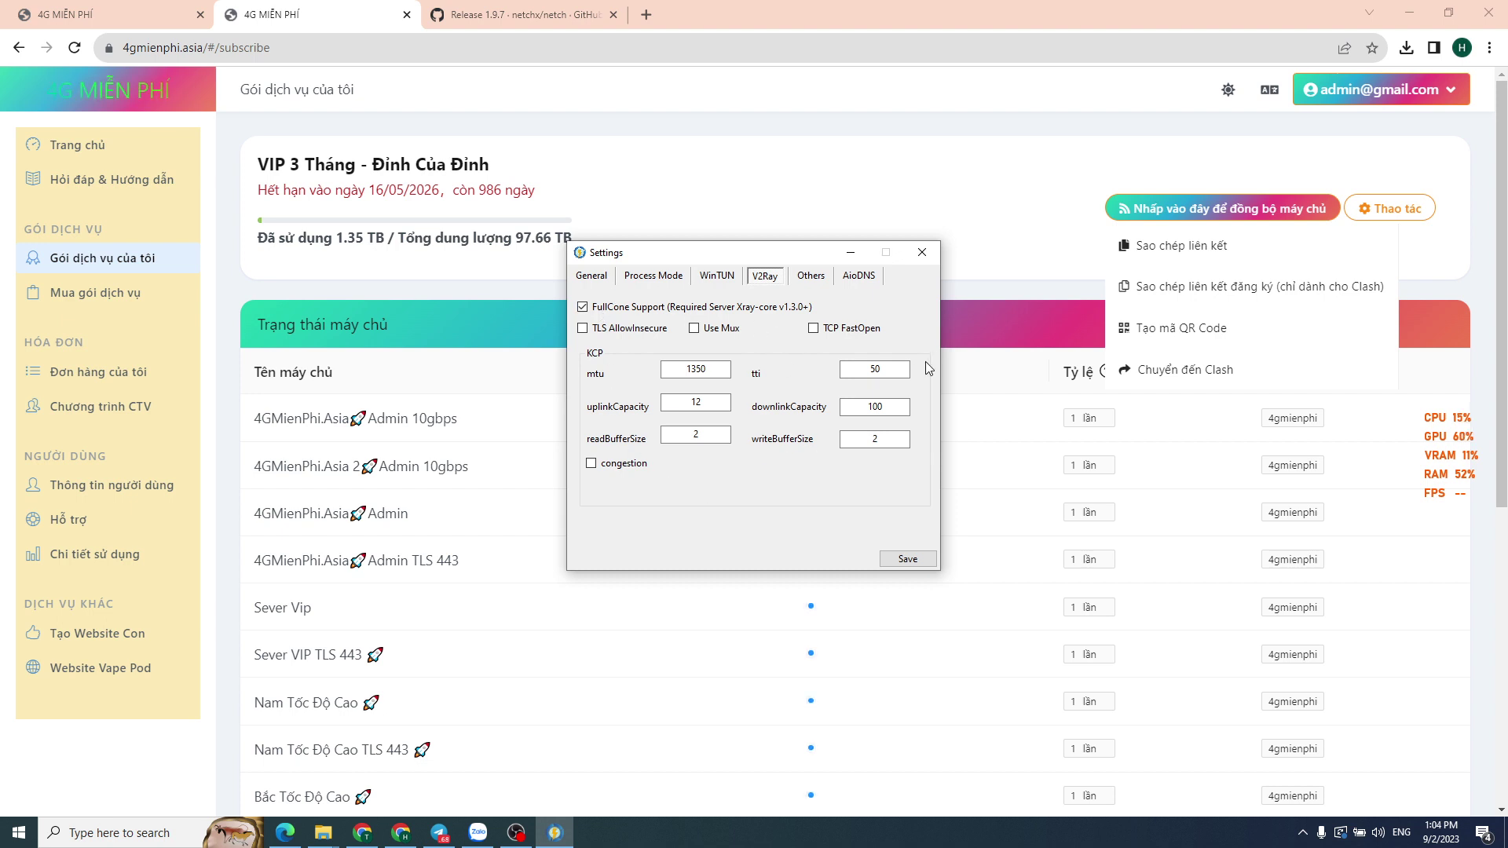
{"action": "left_click", "coordinate": [812, 278]}
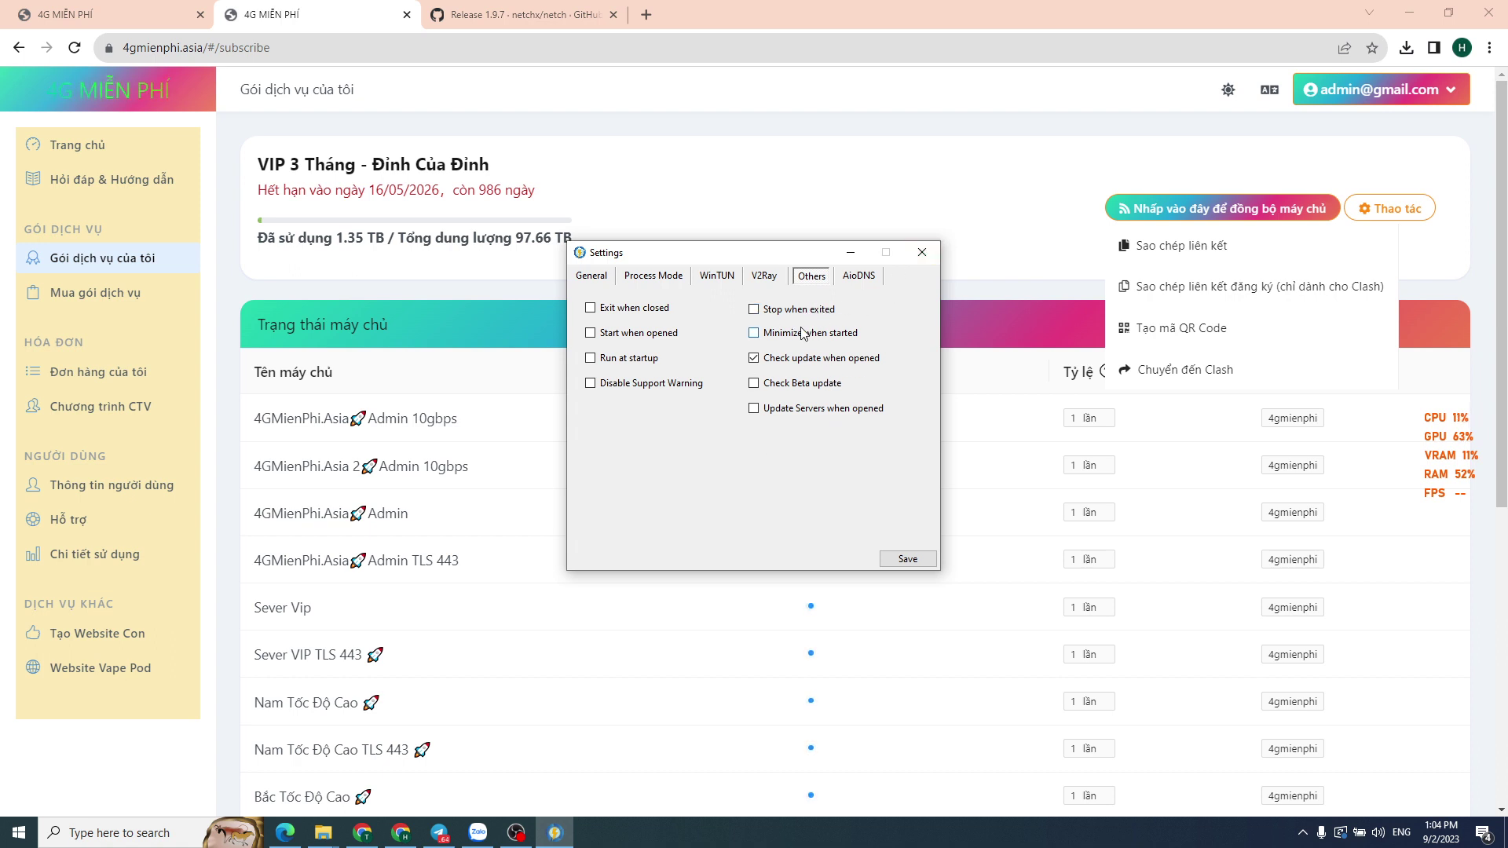
{"action": "left_click", "coordinate": [858, 280]}
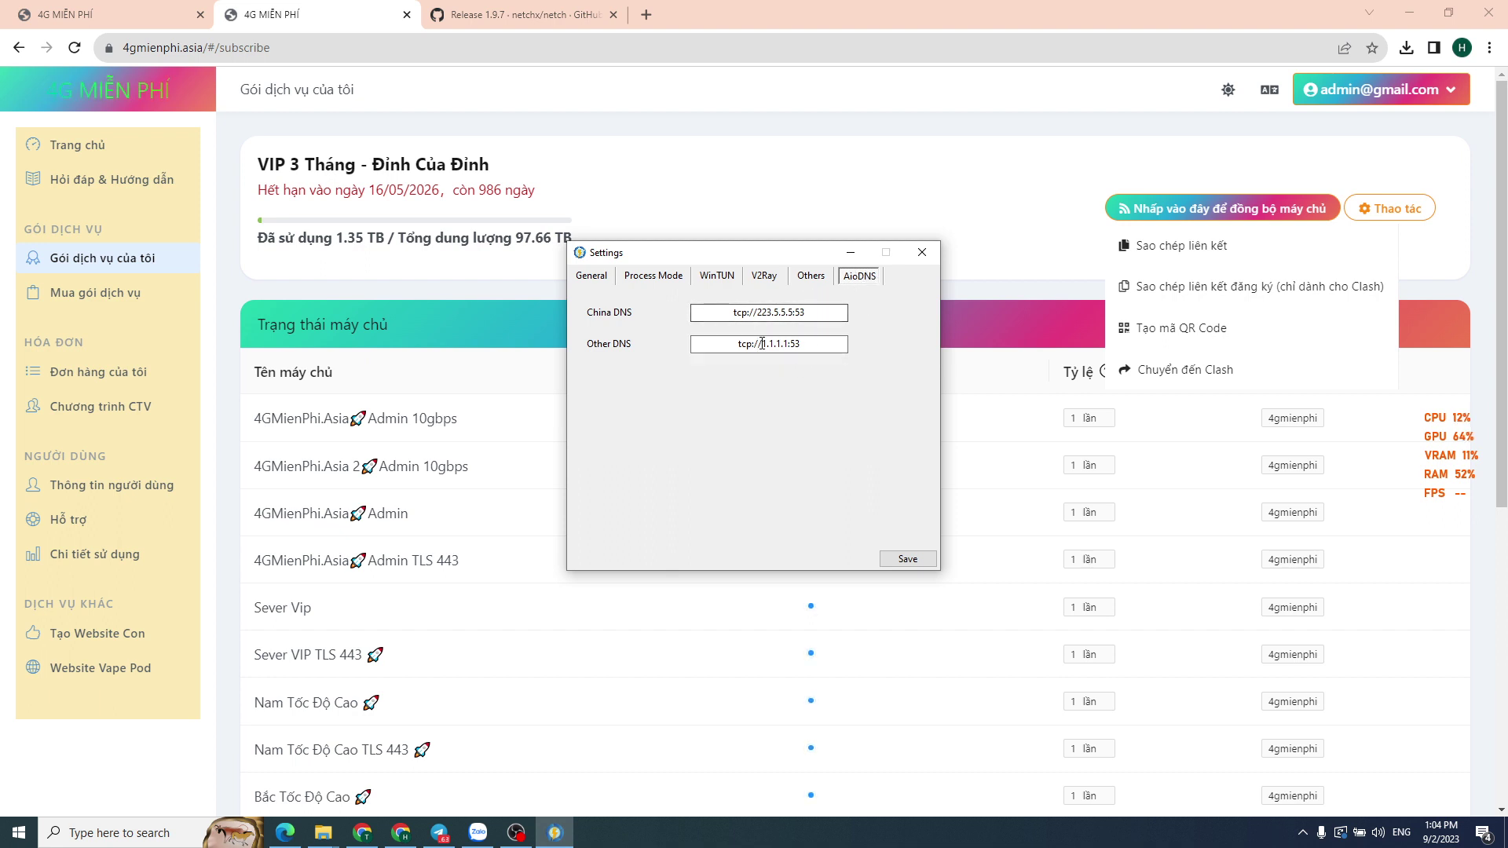
{"action": "left_click", "coordinate": [594, 281]}
{"action": "left_click", "coordinate": [921, 253]}
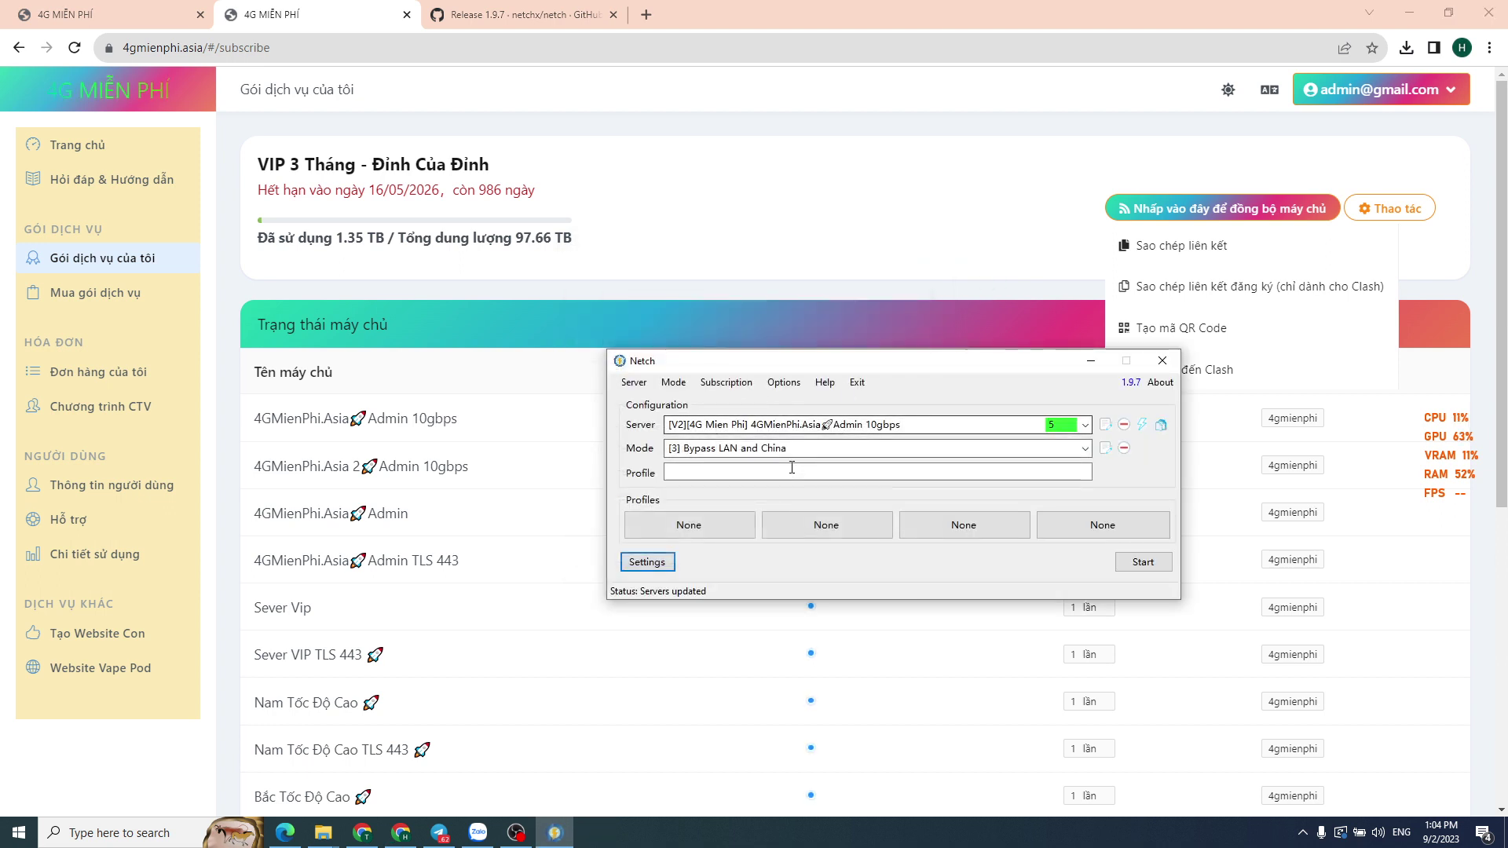
{"action": "left_click", "coordinate": [777, 449]}
{"action": "left_click", "coordinate": [778, 449]}
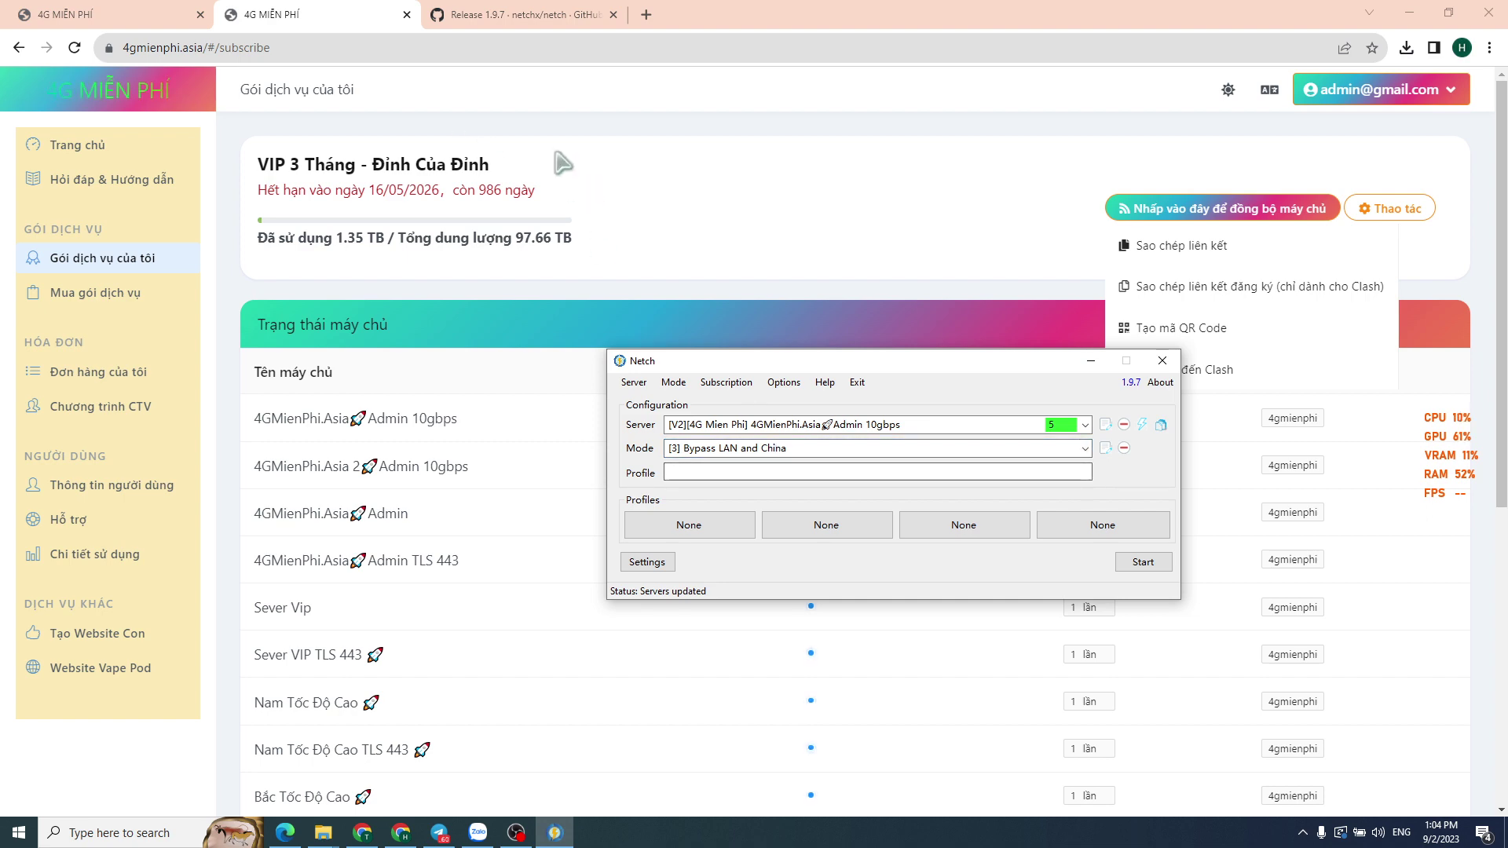
Switch to the 4G MIỄN PHÍ site in the browser and look over the plans on the Mua gói dịch vụ page.
{"action": "left_click", "coordinate": [702, 179]}
{"action": "left_click", "coordinate": [115, 292]}
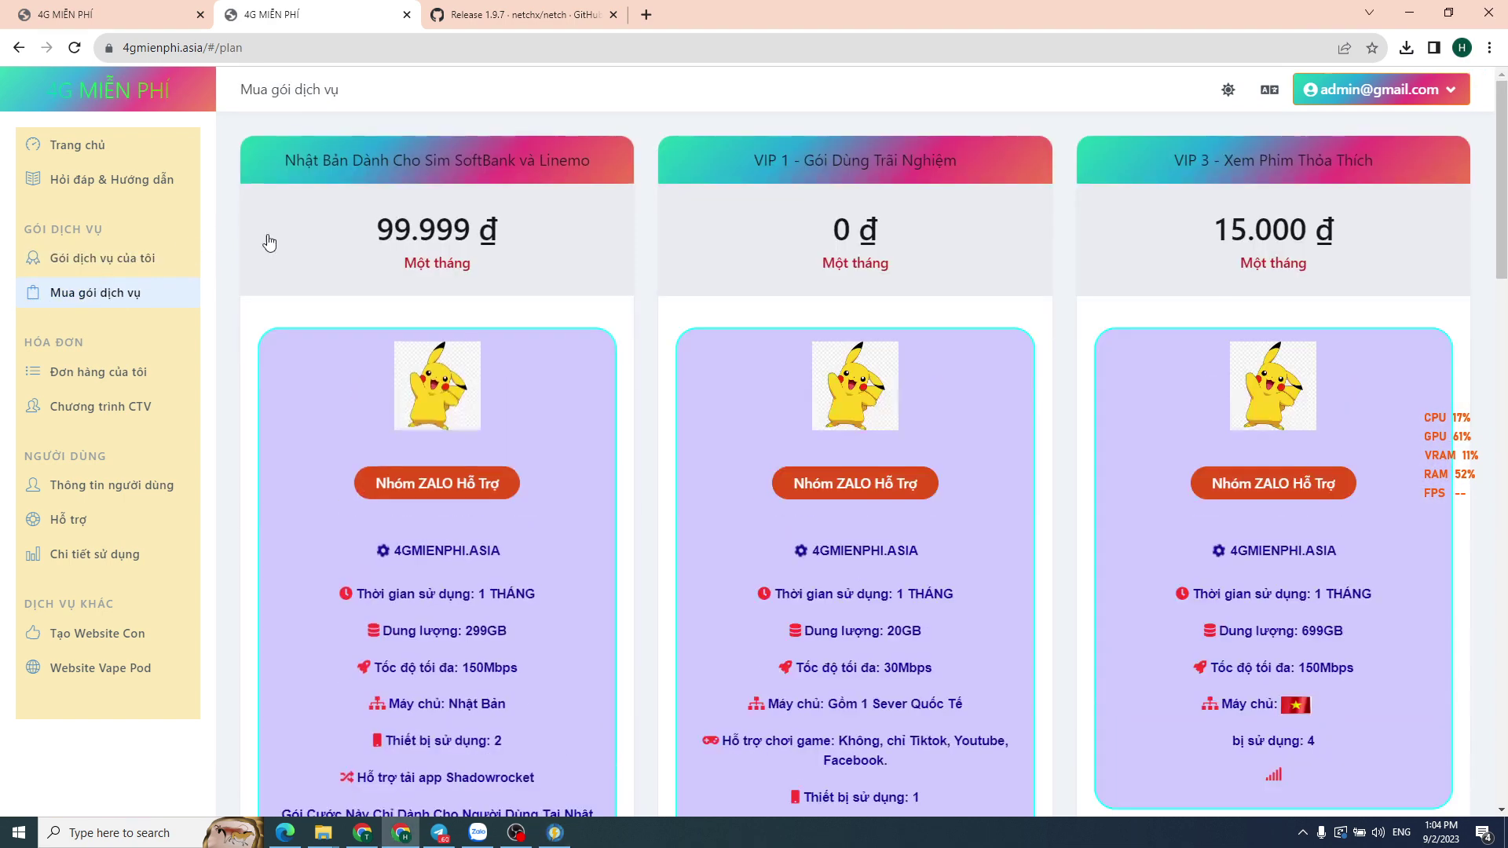
{"action": "scroll", "coordinate": [269, 242], "scroll_direction": "down", "scroll_amount": 8}
{"action": "scroll", "coordinate": [770, 226], "scroll_direction": "up", "scroll_amount": 8}
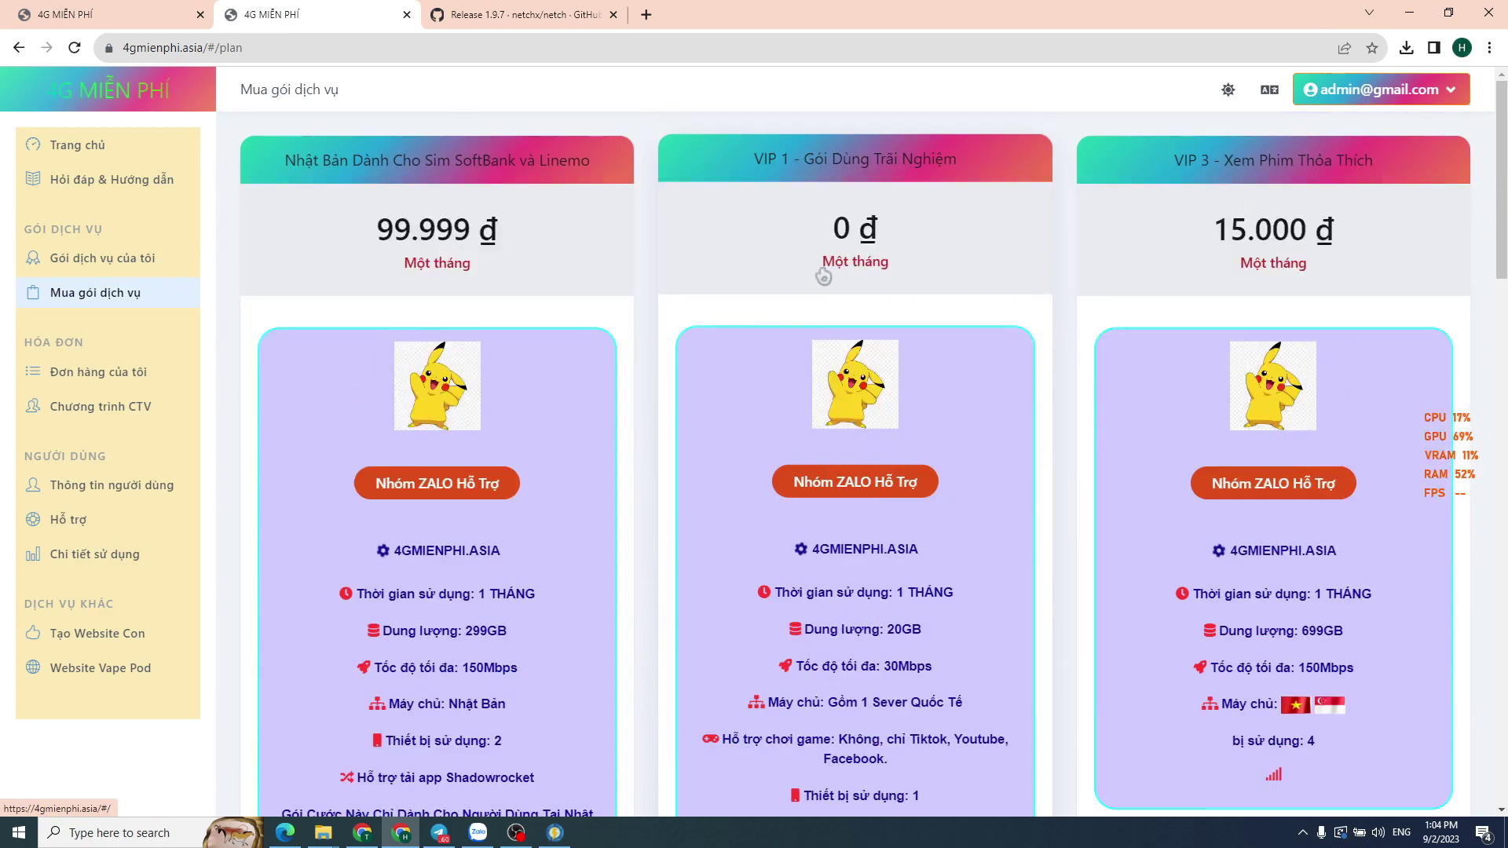
{"action": "scroll", "coordinate": [755, 465], "scroll_direction": "down", "scroll_amount": 5}
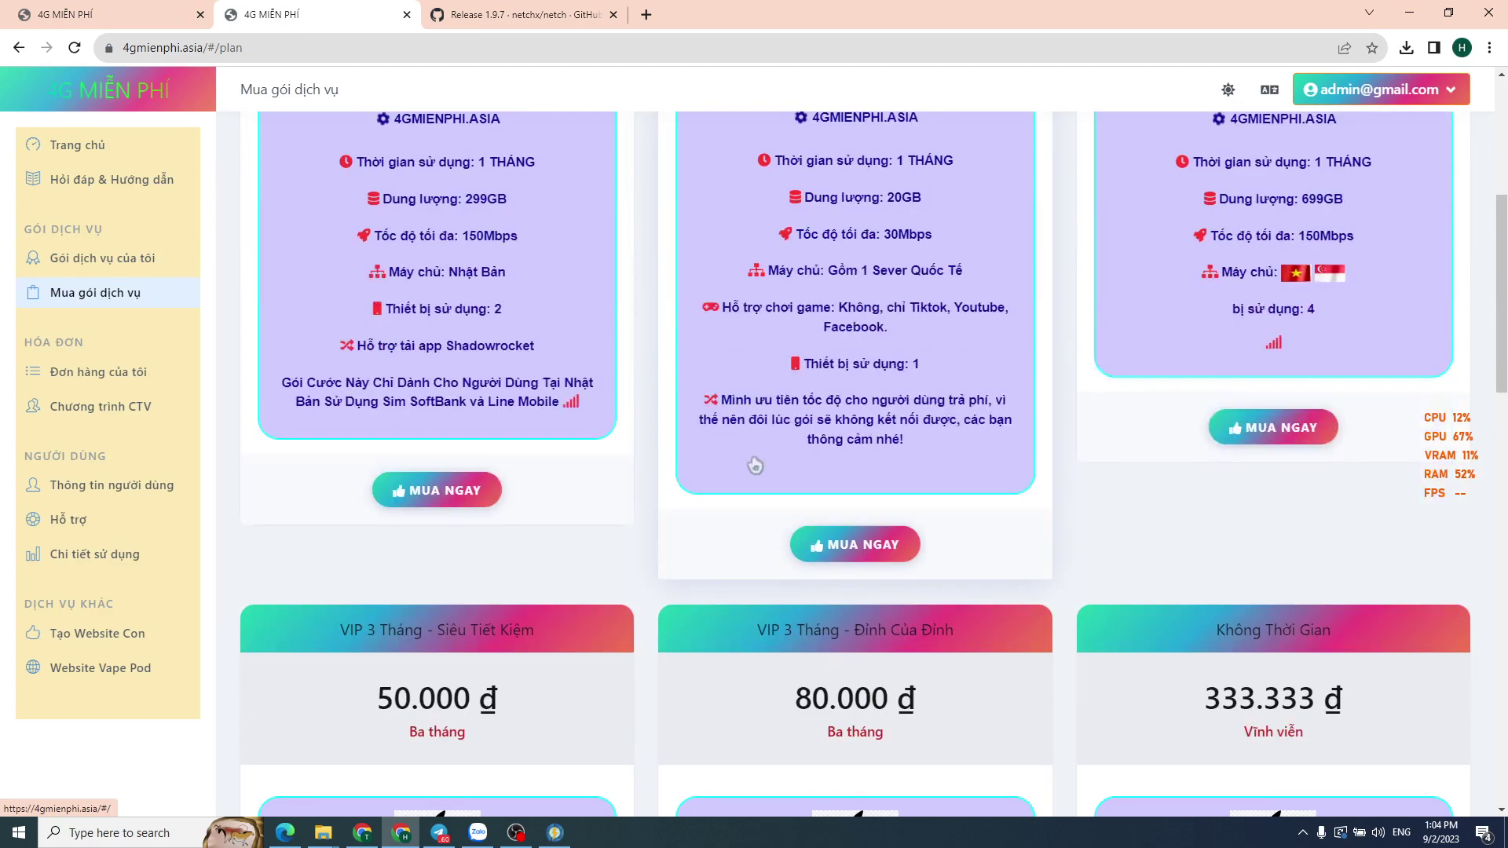
{"action": "scroll", "coordinate": [755, 466], "scroll_direction": "up", "scroll_amount": 5}
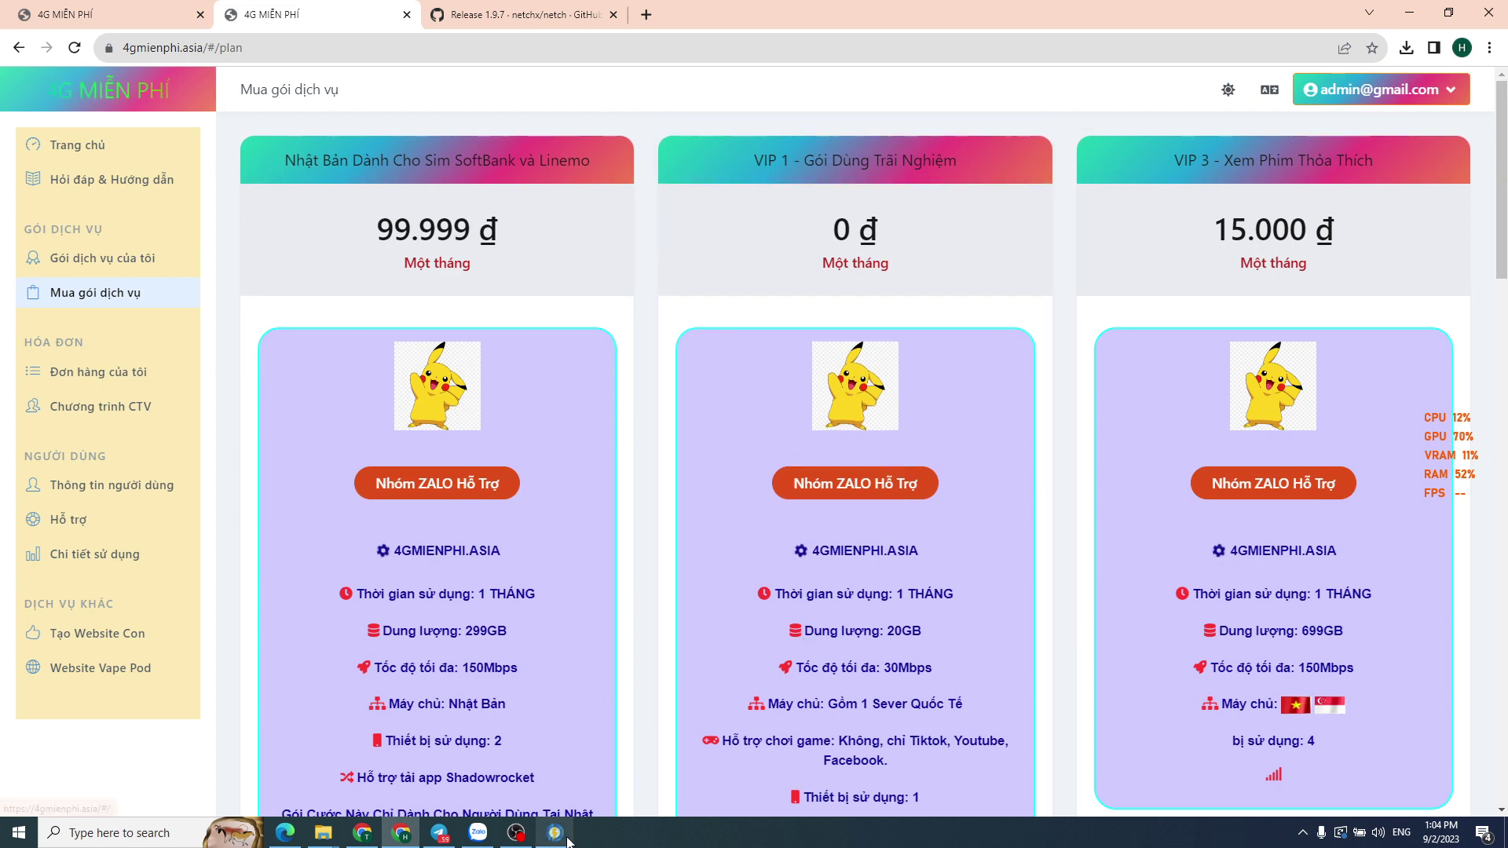
{"action": "scroll", "coordinate": [679, 672], "scroll_direction": "down", "scroll_amount": 2}
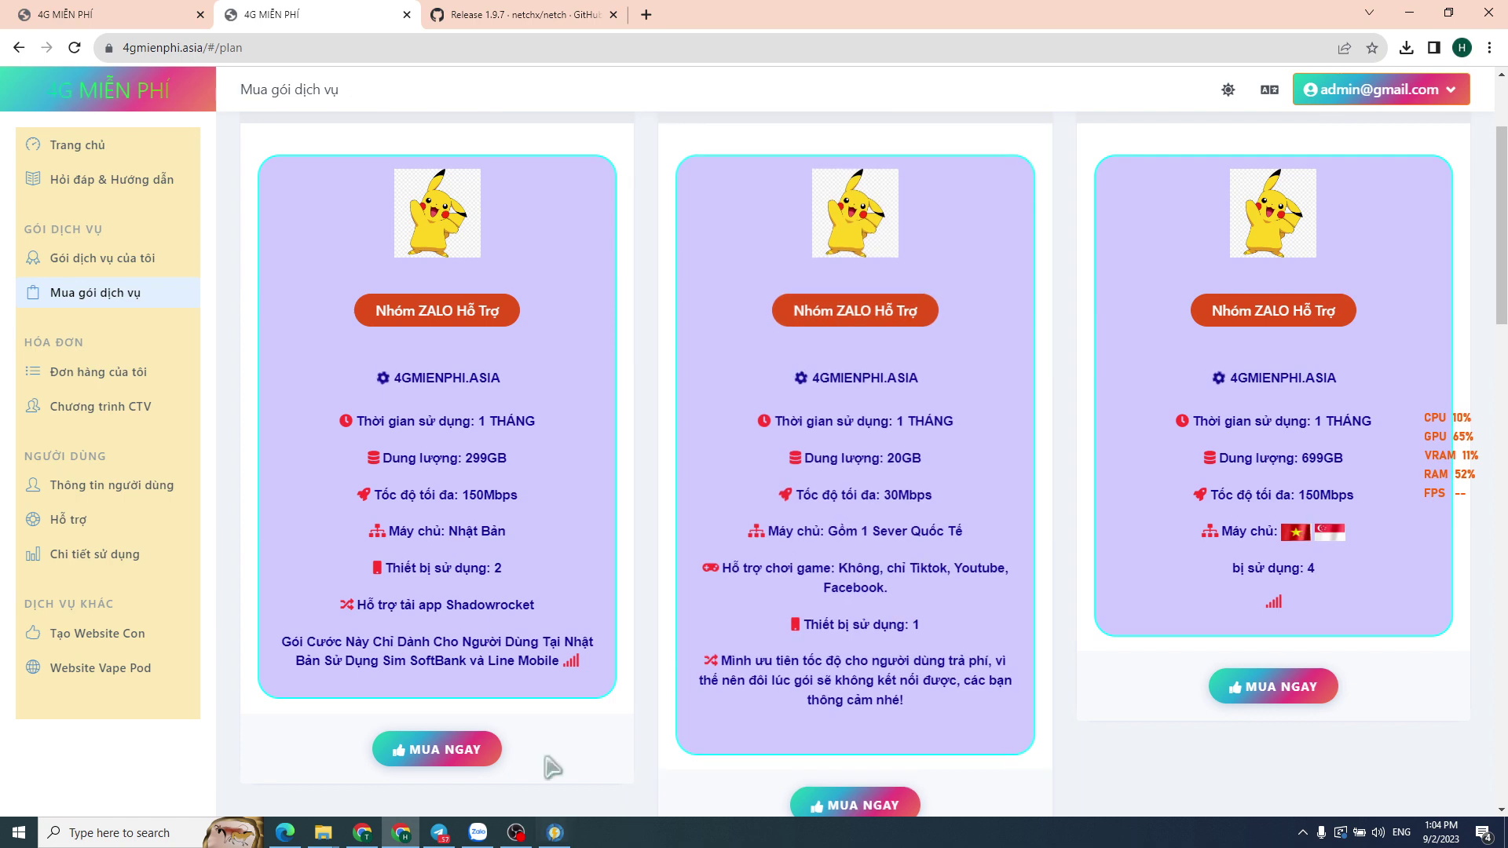
Open the Hỏi đáp & Hướng dẫn page in a separate browser tab and dismiss its welcome notice.
{"action": "middle_click", "coordinate": [129, 186]}
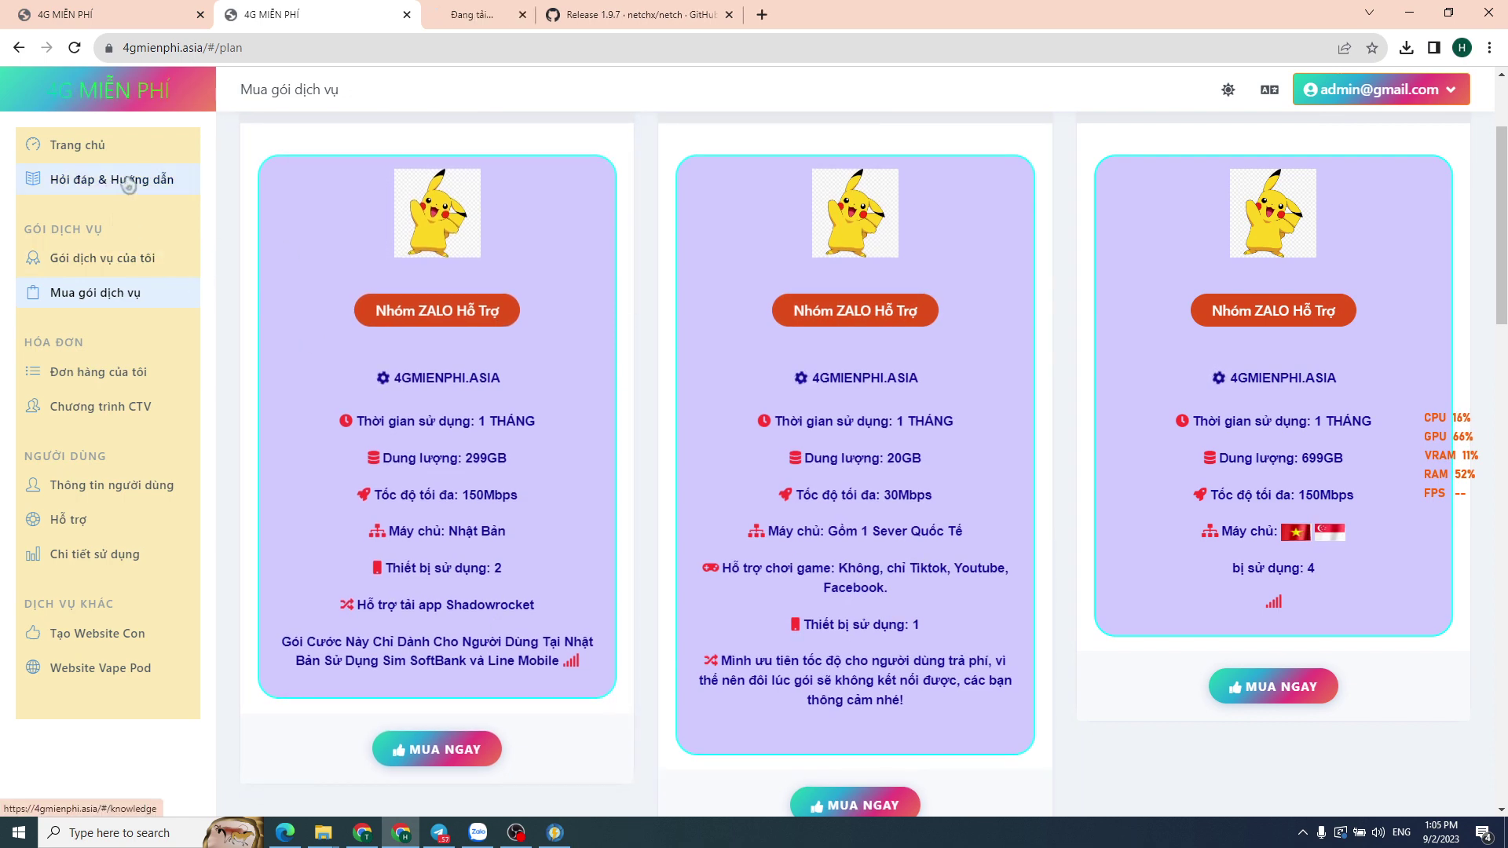
{"action": "left_click", "coordinate": [472, 14]}
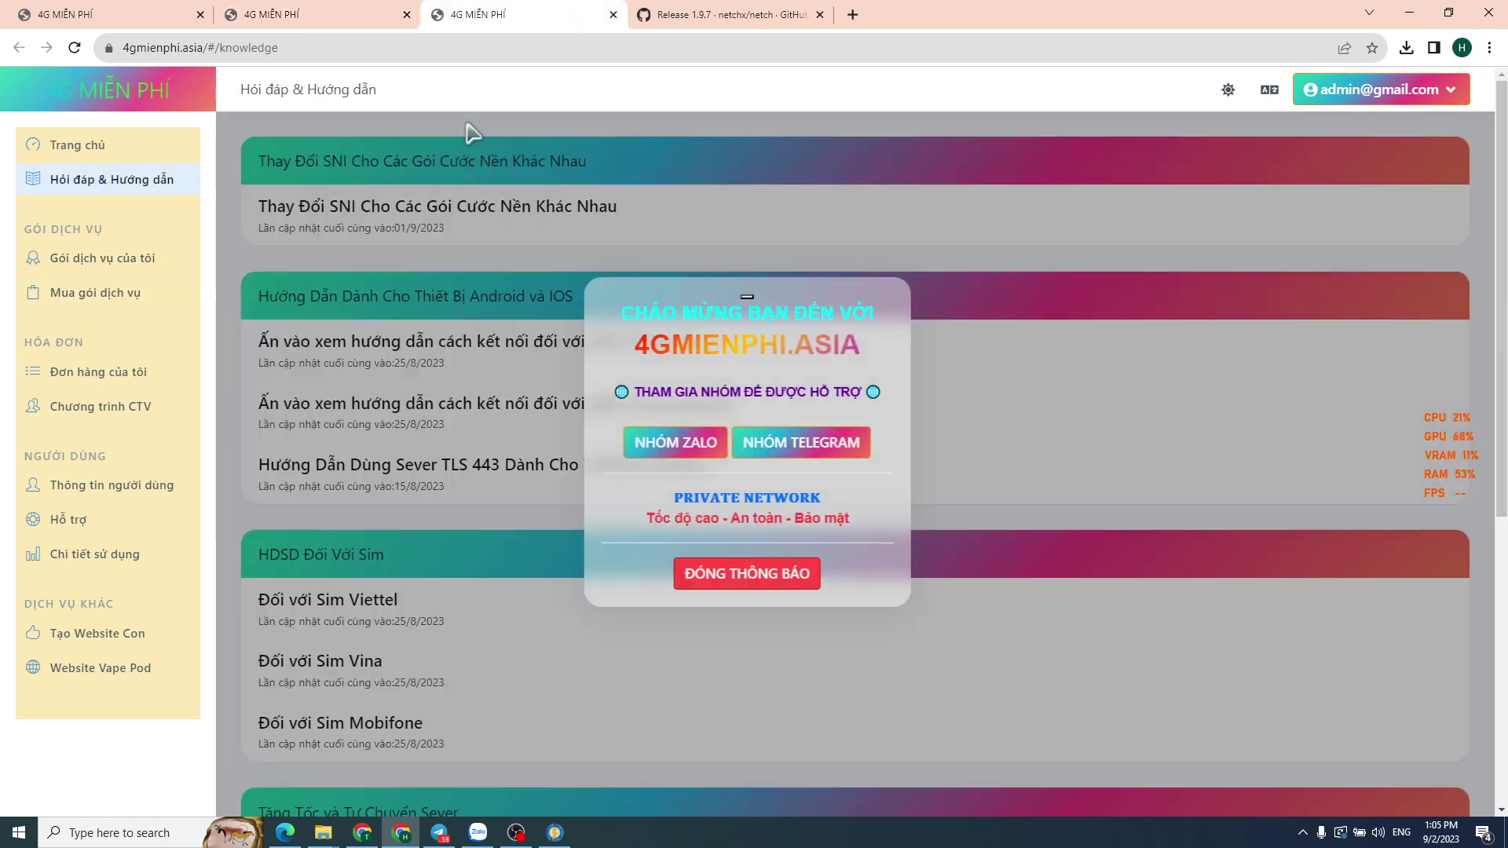
{"action": "left_click", "coordinate": [469, 126]}
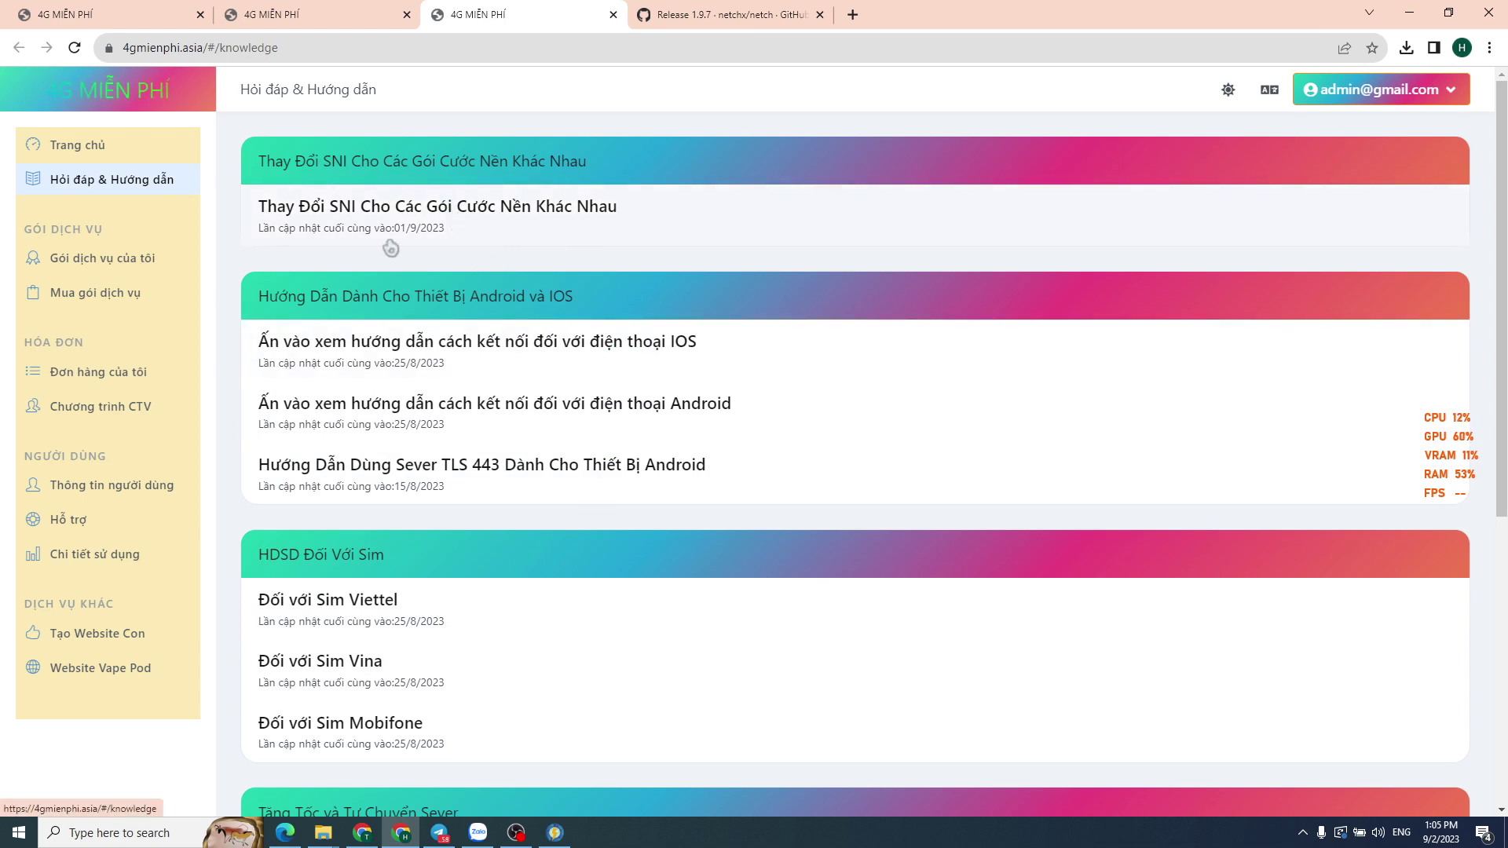
Open the Thay Đổi SNI Cho Các Gói Cước Nền Khác Nhau article, follow it to the SNI change page and show the SNI choices.
{"action": "left_click", "coordinate": [581, 227]}
{"action": "left_click", "coordinate": [399, 228]}
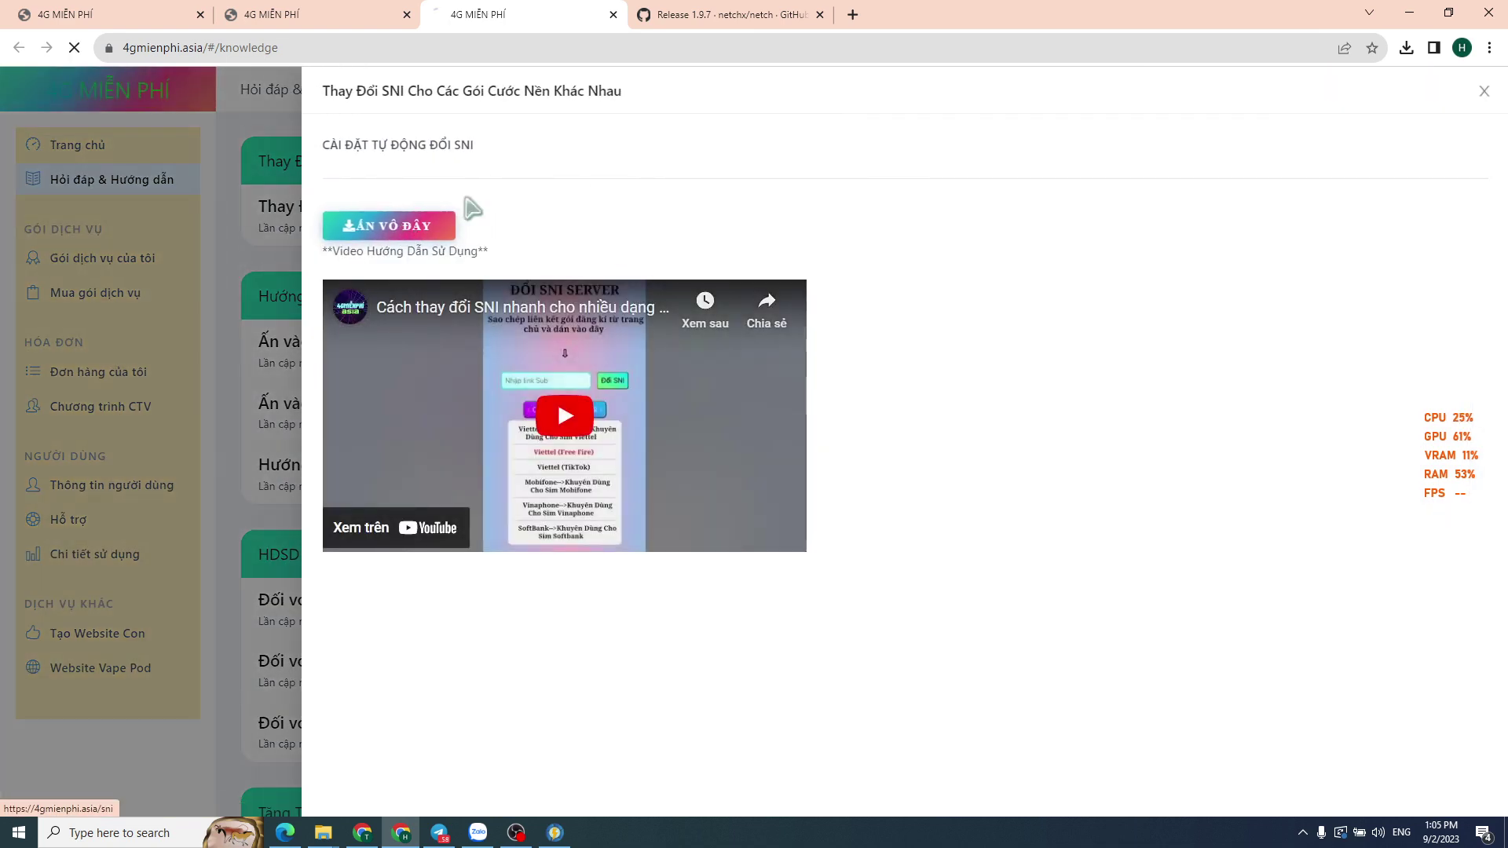
{"action": "left_click", "coordinate": [771, 326]}
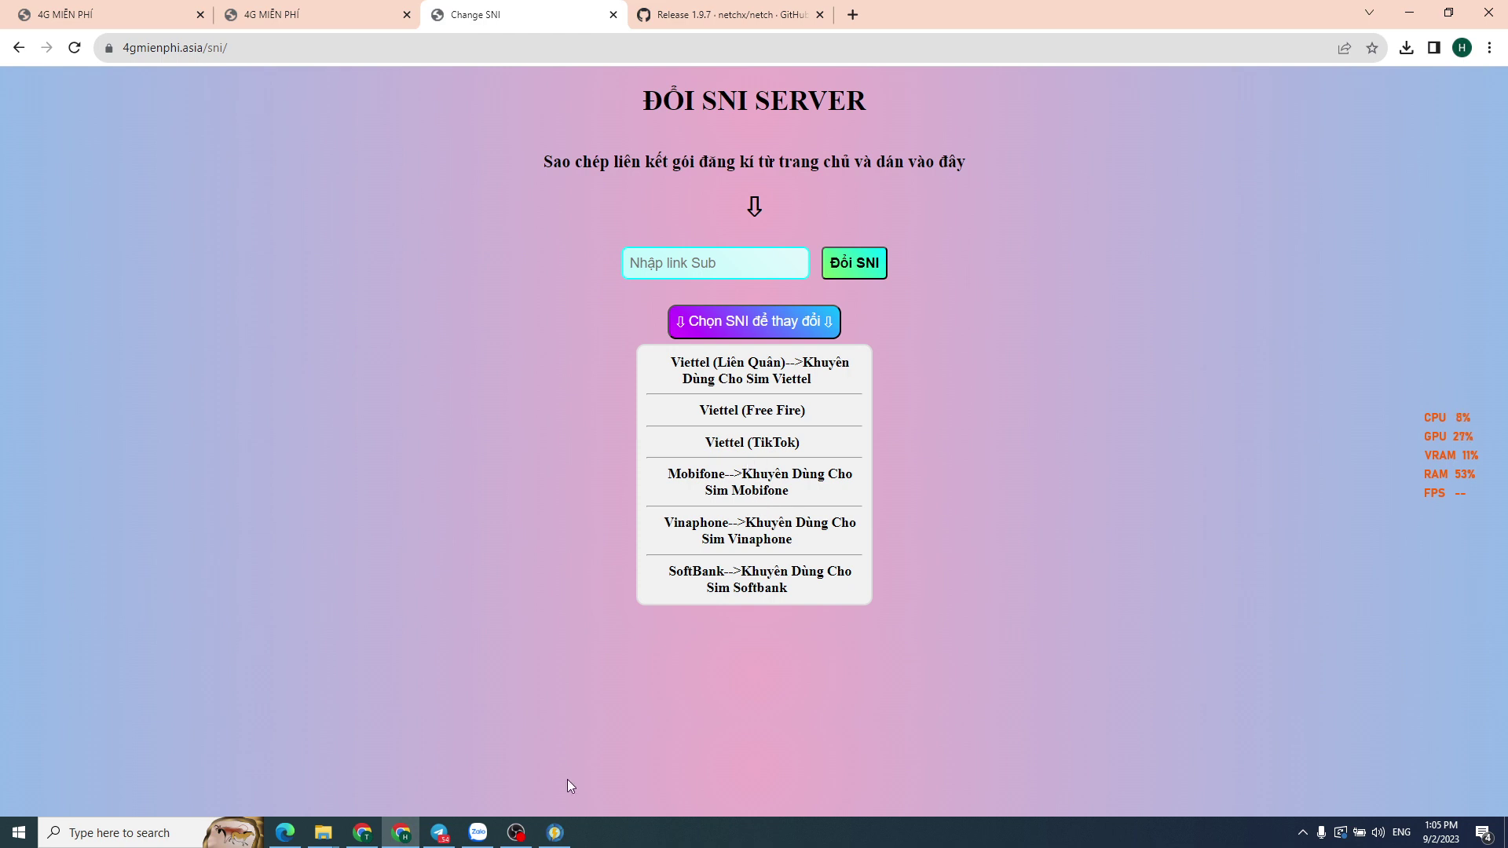
{"action": "left_click", "coordinate": [555, 833]}
{"action": "left_click", "coordinate": [555, 833]}
{"action": "left_click", "coordinate": [311, 23]}
{"action": "key", "text": "ctrl+Tab"}
{"action": "left_click", "coordinate": [295, 22]}
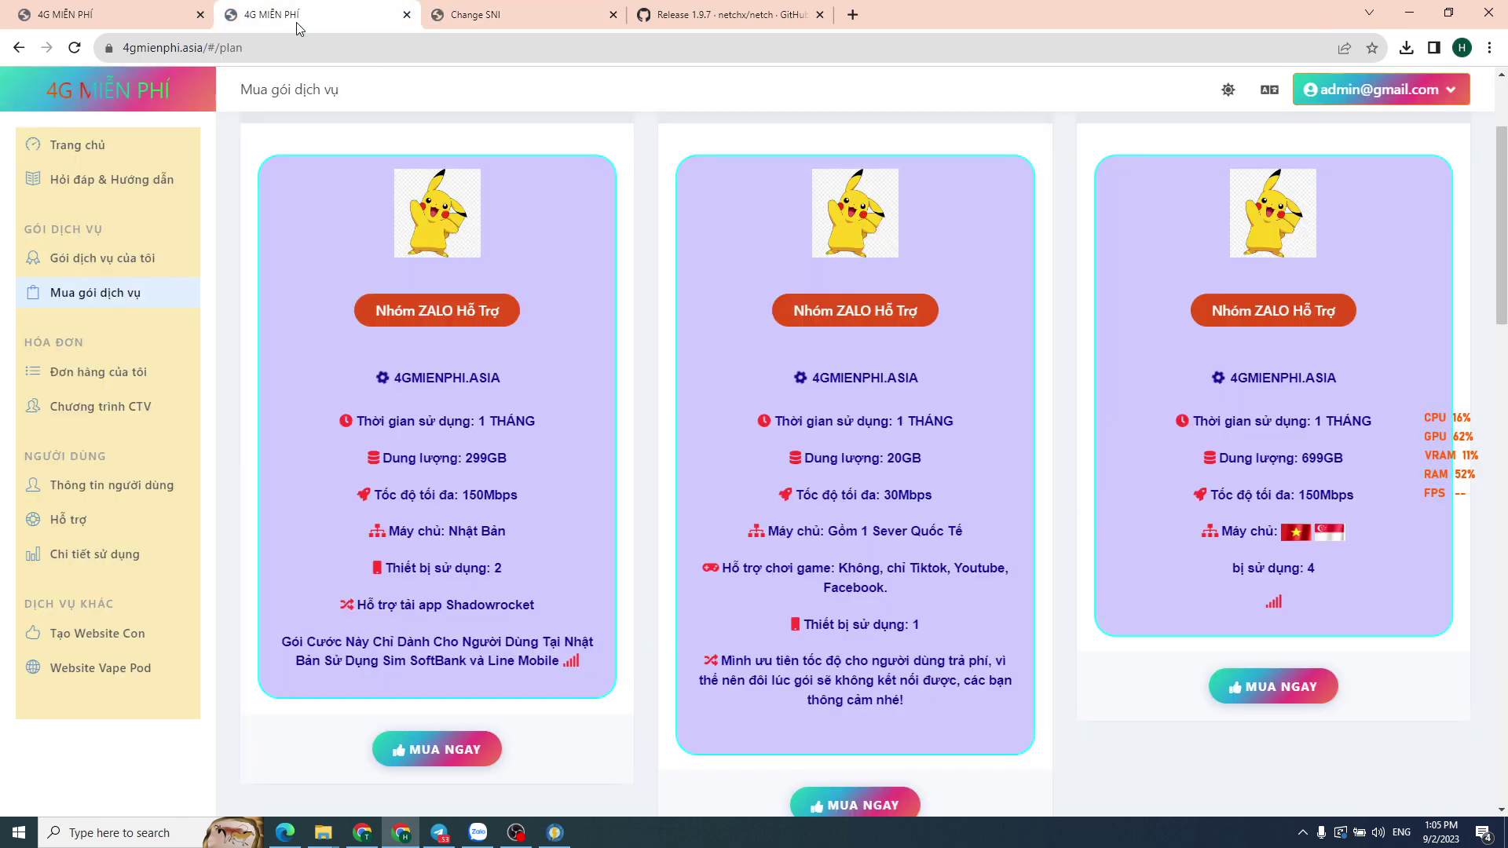
{"action": "left_click", "coordinate": [585, 18]}
From the plans page, reopen the SNI change article under Hỏi đáp & Hướng dẫn and view its tutorial video in a separate tab.
{"action": "left_click", "coordinate": [377, 16]}
{"action": "left_click", "coordinate": [116, 187]}
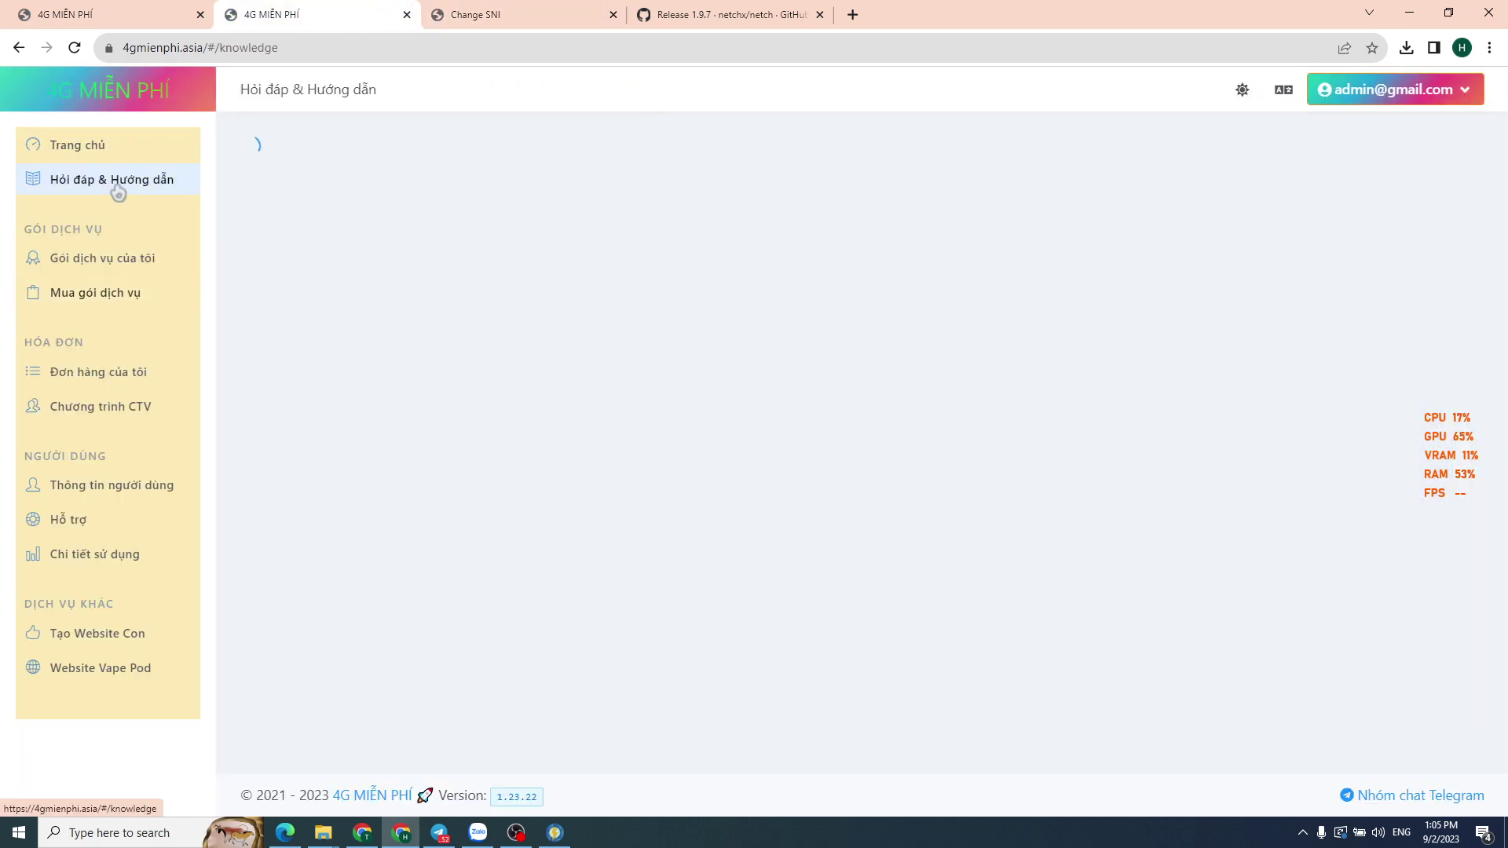
{"action": "left_click", "coordinate": [454, 236]}
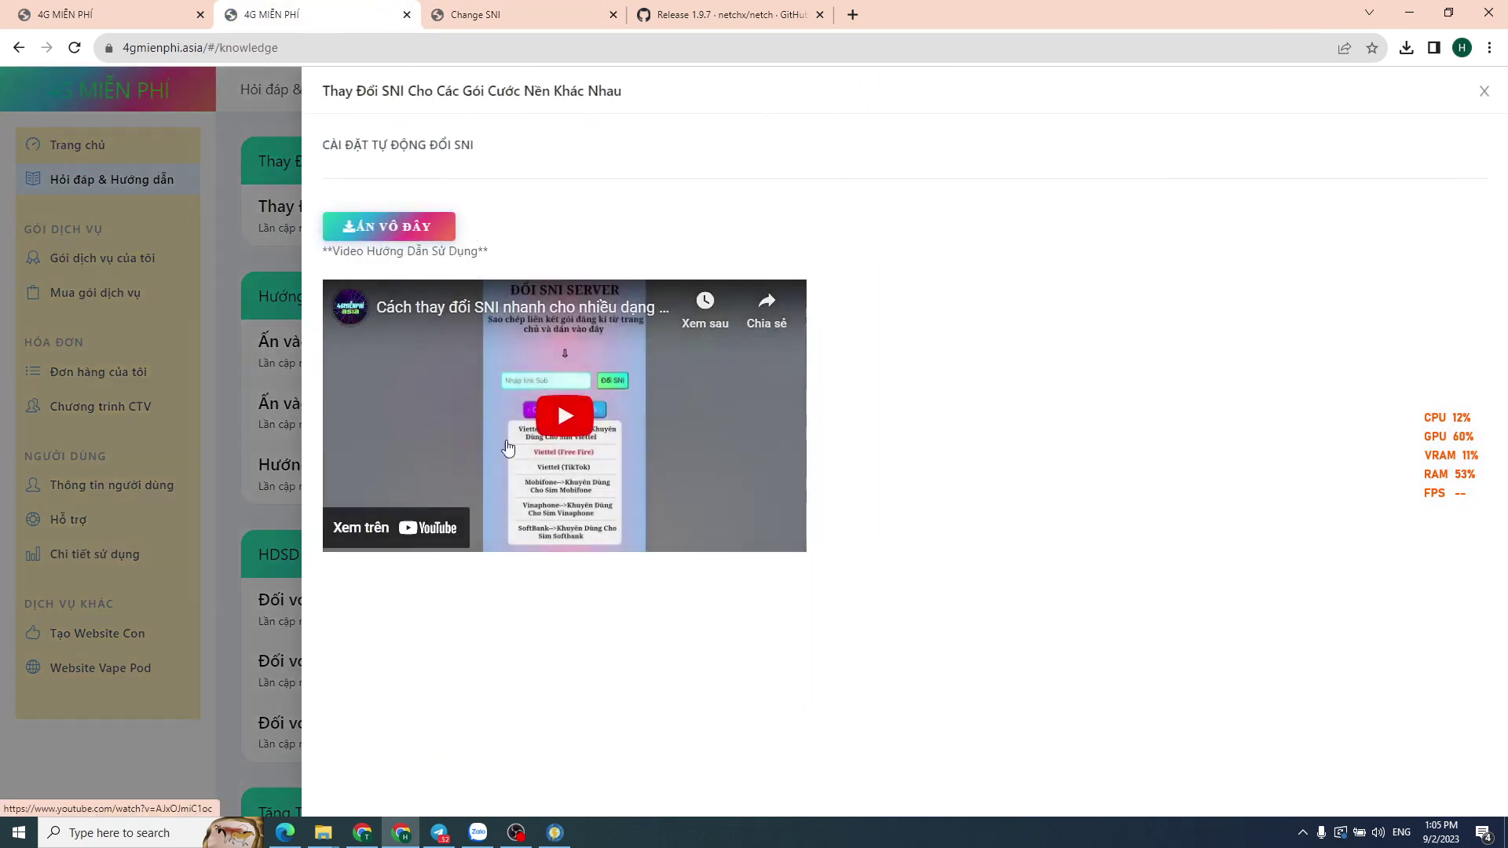
{"action": "middle_click", "coordinate": [508, 448]}
{"action": "left_click_drag", "start_coordinate": [683, 14], "coordinate": [481, 9]}
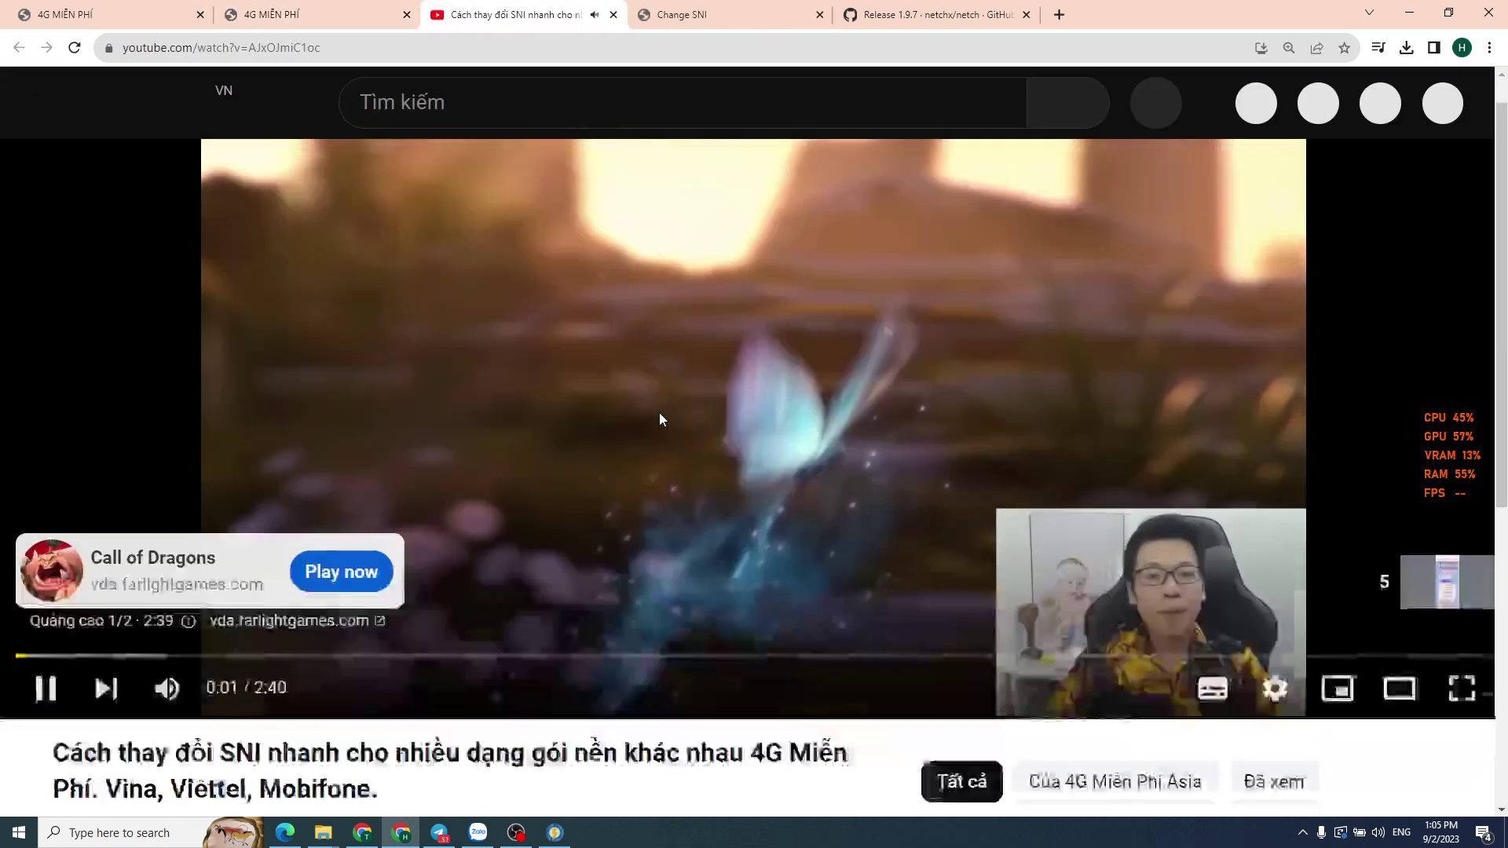
Skip the ad, skim the SNI tutorial video by jumping to 1:12 and 2:01, and pause it.
{"action": "scroll", "coordinate": [659, 412], "scroll_direction": "down", "scroll_amount": 5}
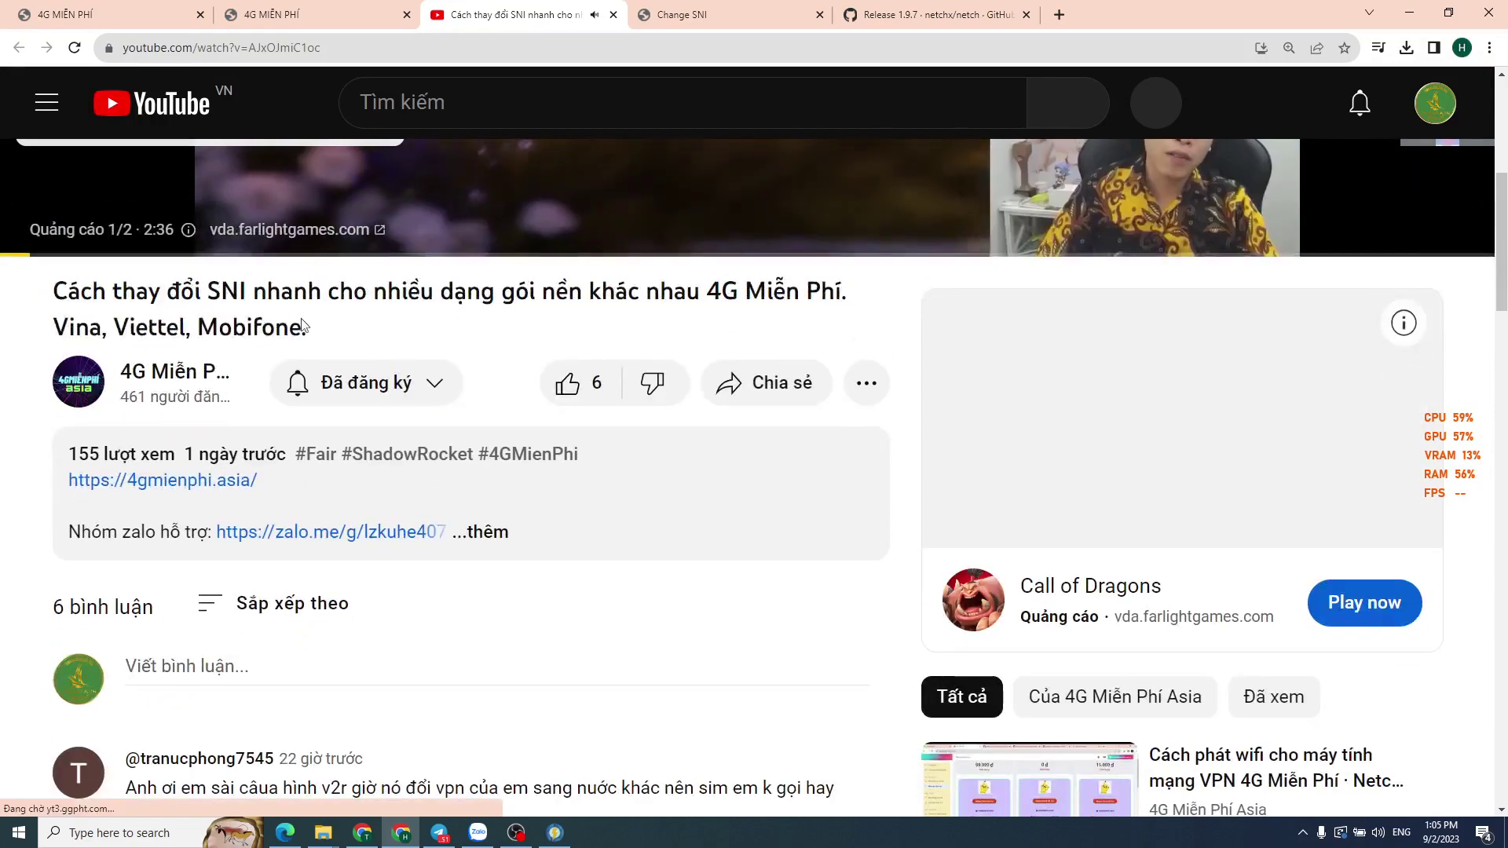
{"action": "scroll", "coordinate": [1400, 327], "scroll_direction": "up", "scroll_amount": 2}
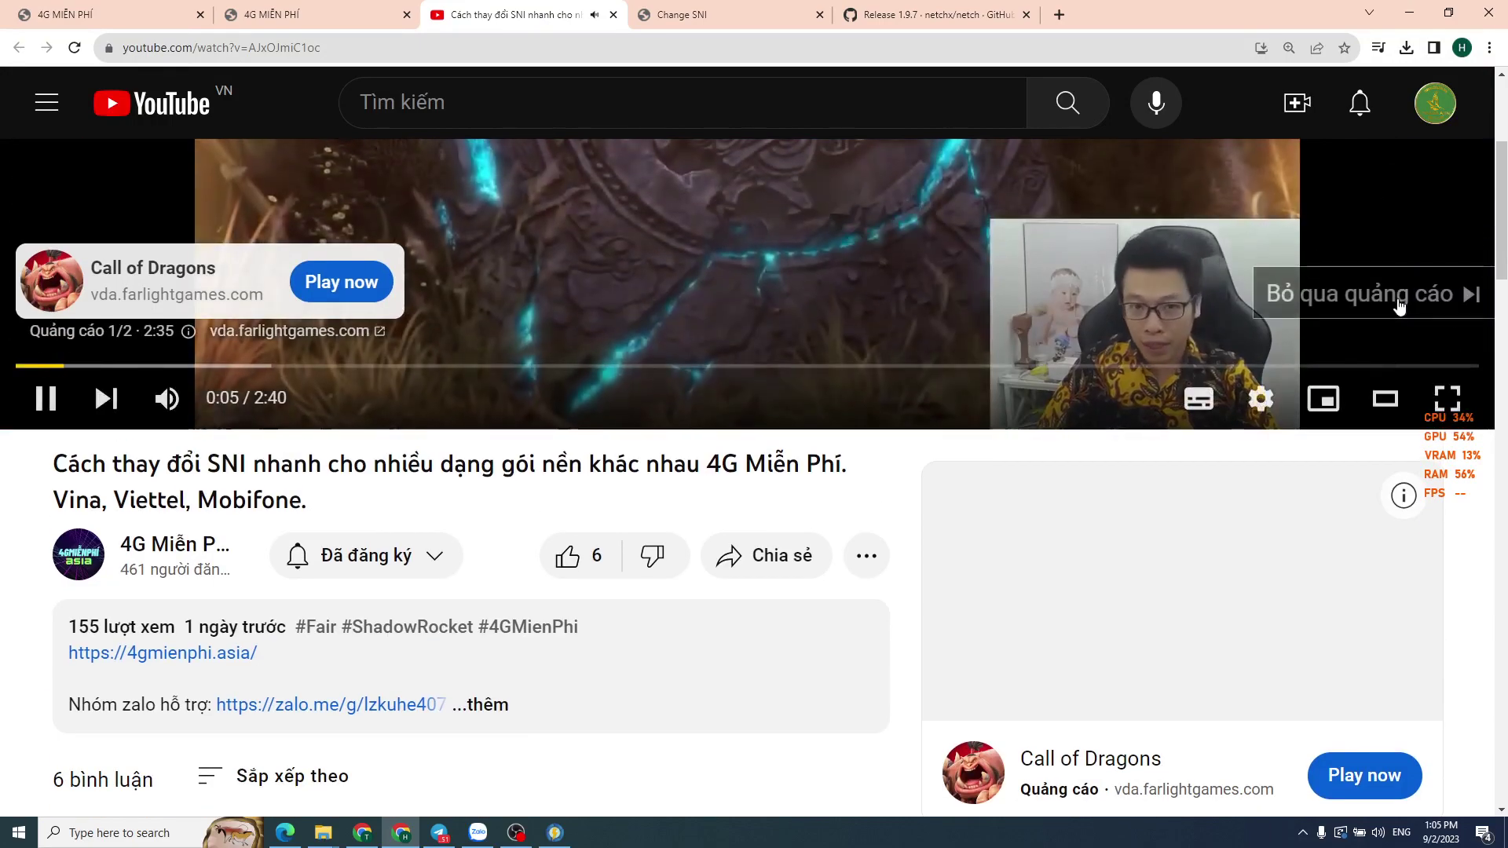
{"action": "left_click", "coordinate": [1401, 306]}
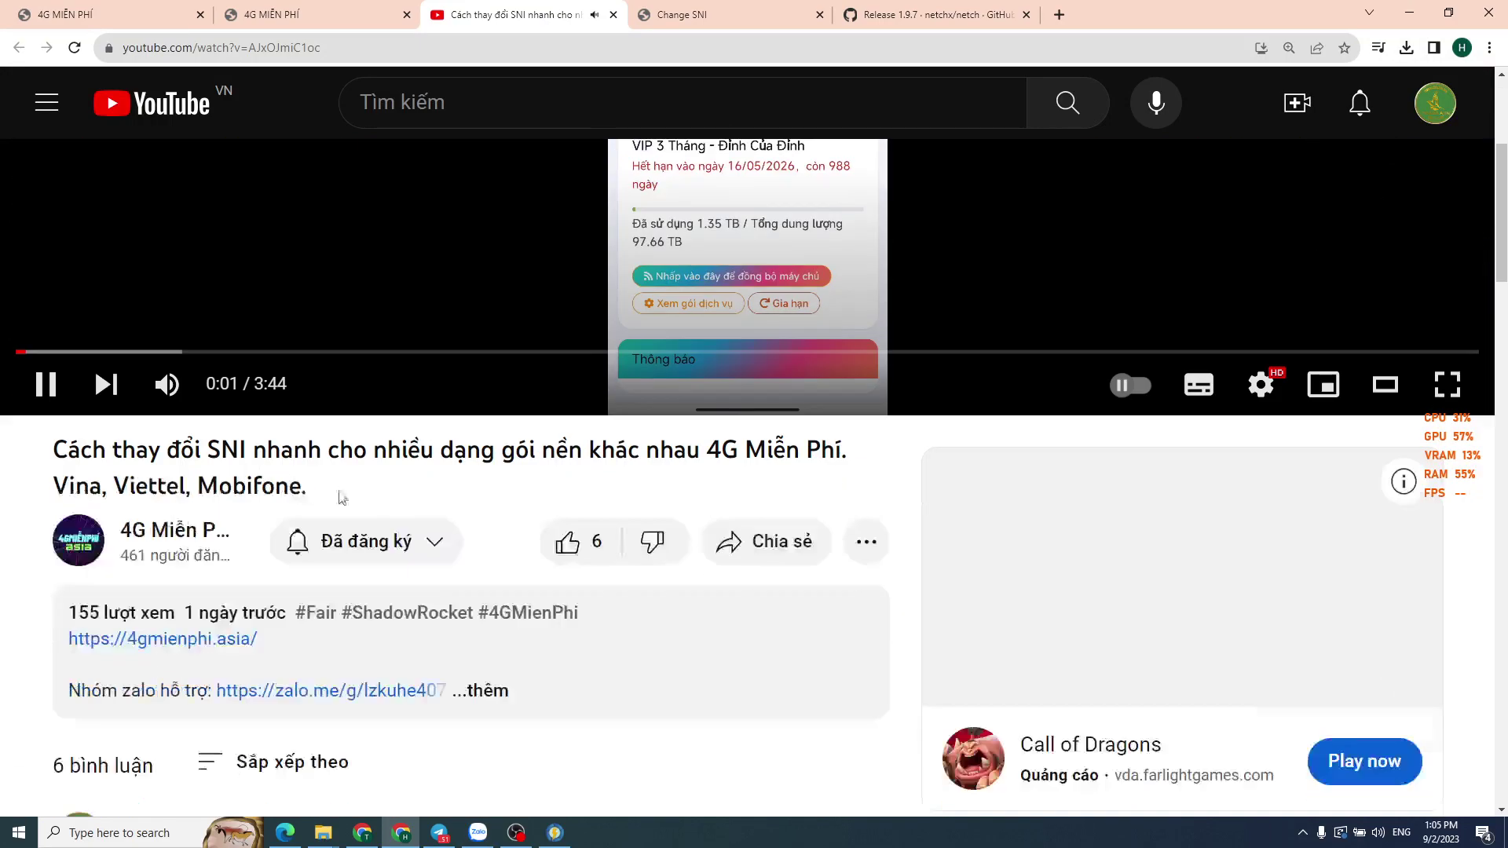
{"action": "scroll", "coordinate": [341, 497], "scroll_direction": "up", "scroll_amount": 3}
{"action": "left_click_drag", "start_coordinate": [242, 697], "coordinate": [487, 697]}
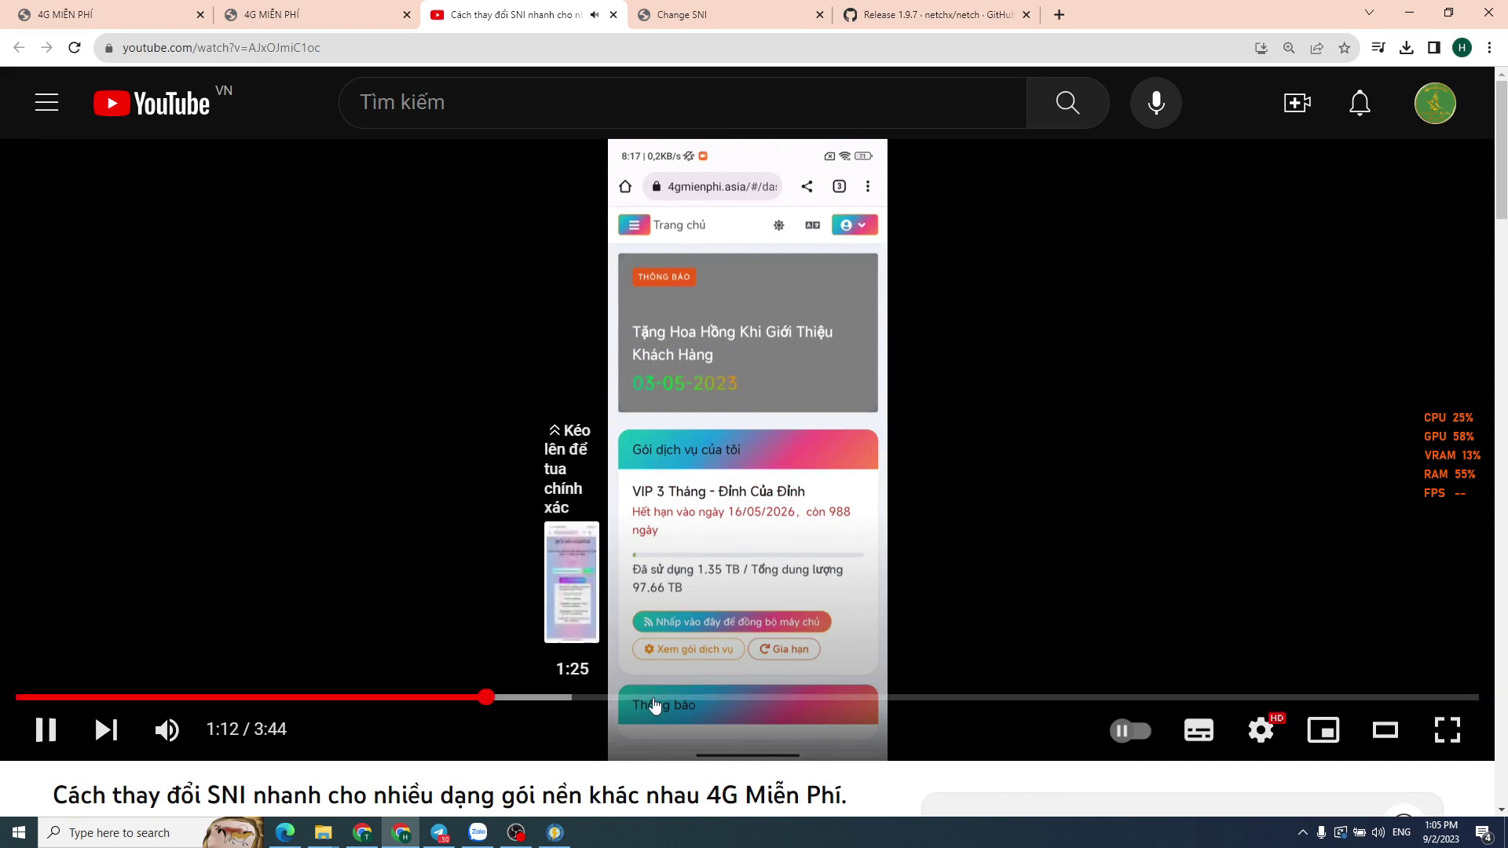
{"action": "left_click_drag", "start_coordinate": [654, 706], "coordinate": [806, 705]}
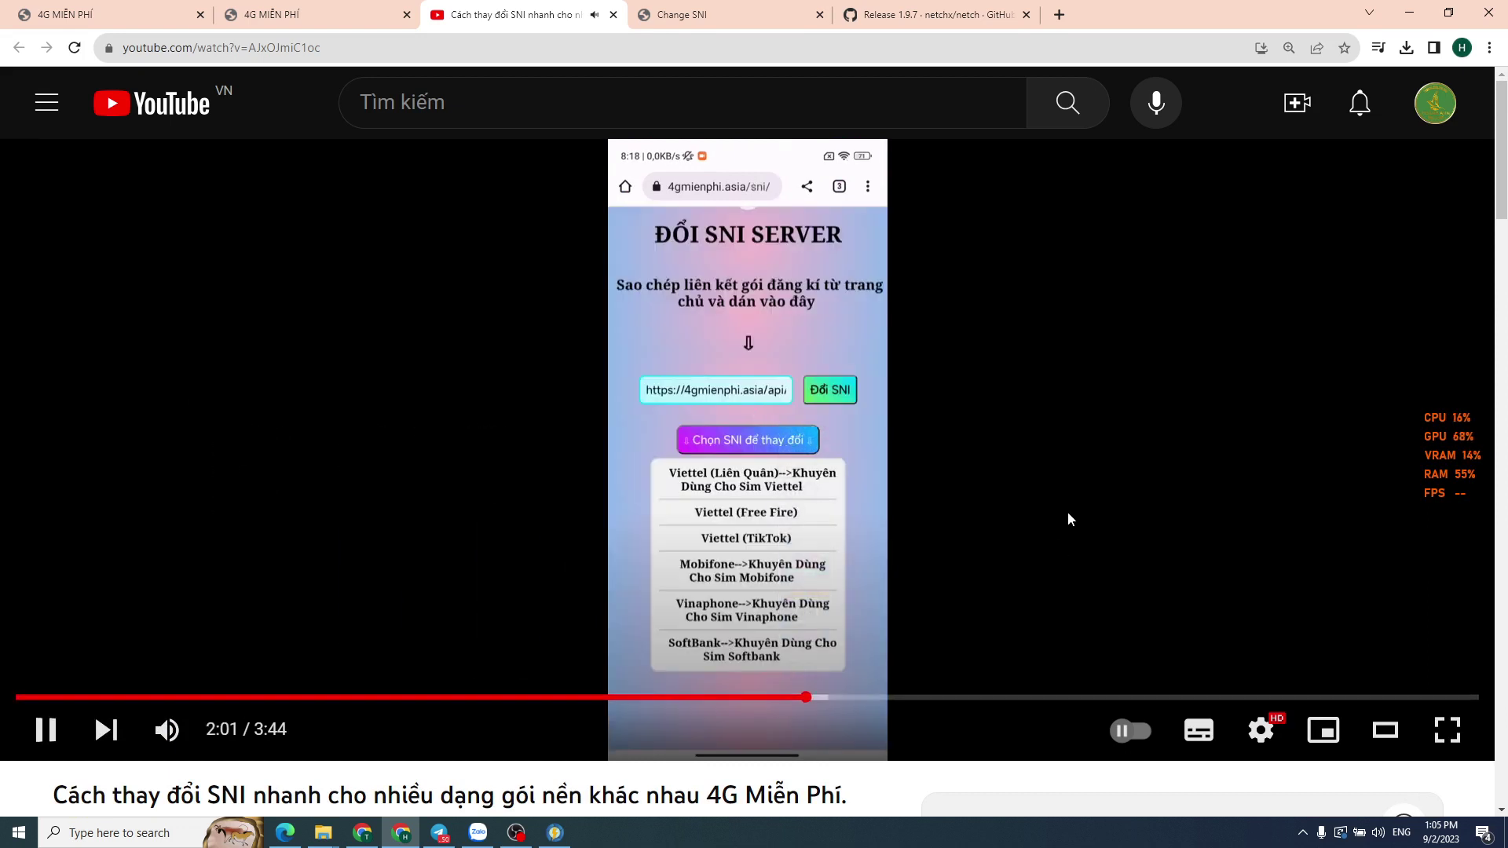
{"action": "left_click", "coordinate": [1026, 477]}
Return to the guide page, close the SNI article and switch to the Netch window.
{"action": "left_click", "coordinate": [299, 14]}
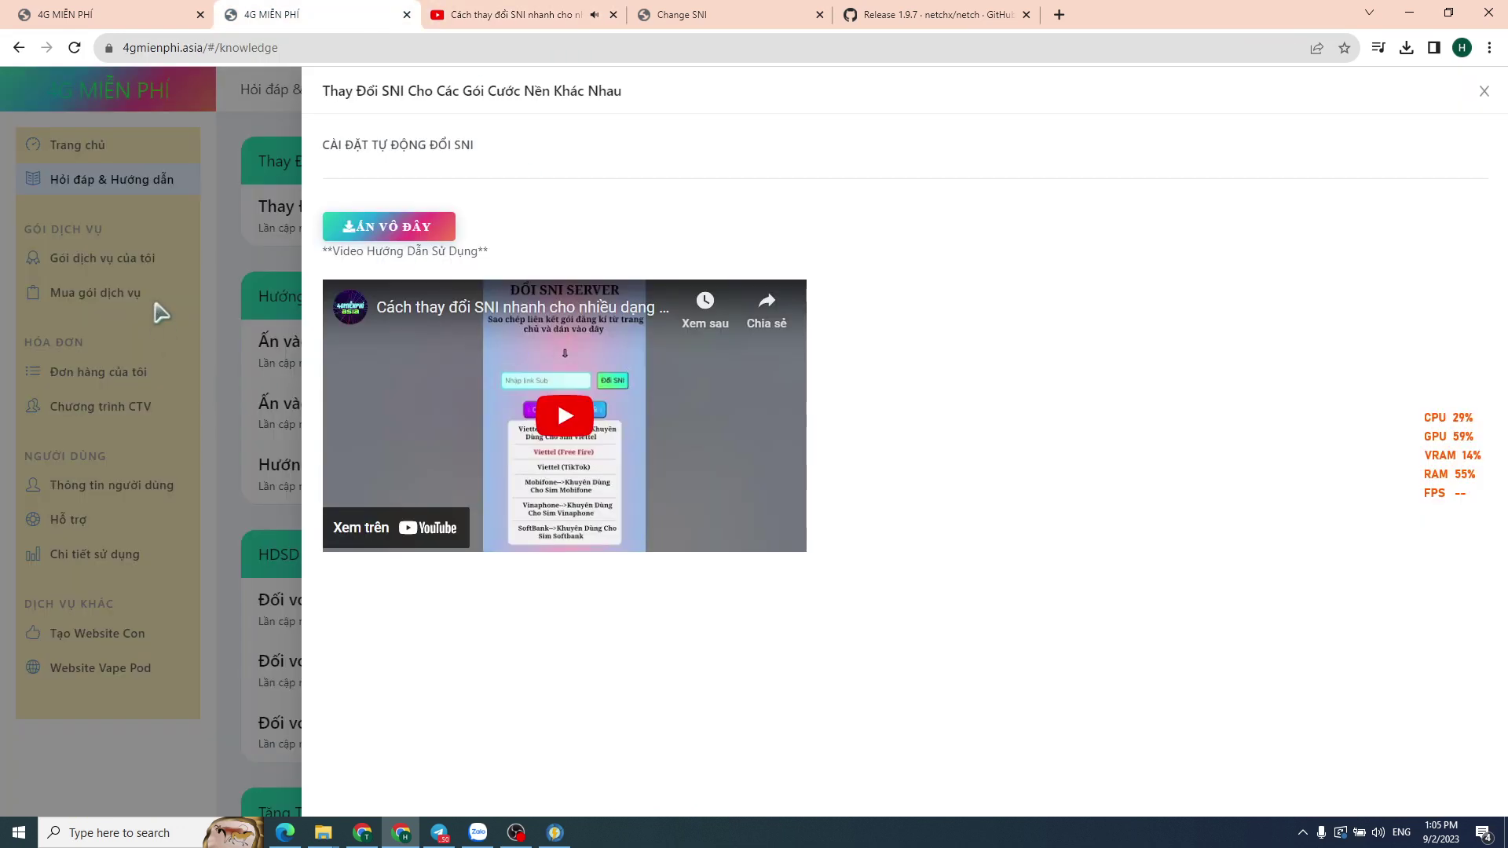
{"action": "left_click", "coordinate": [229, 291]}
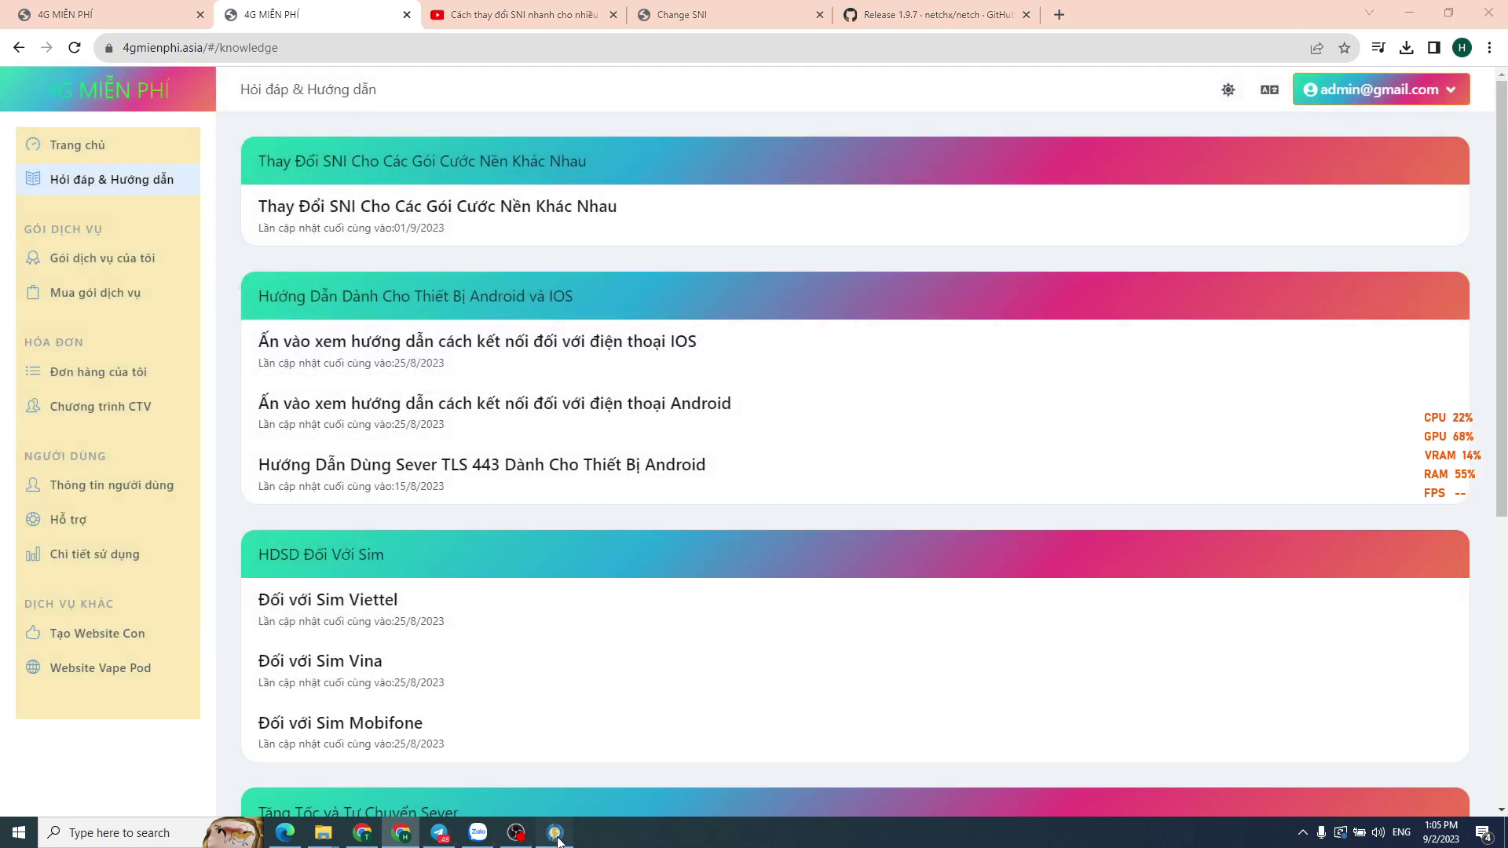
{"action": "left_click", "coordinate": [557, 834]}
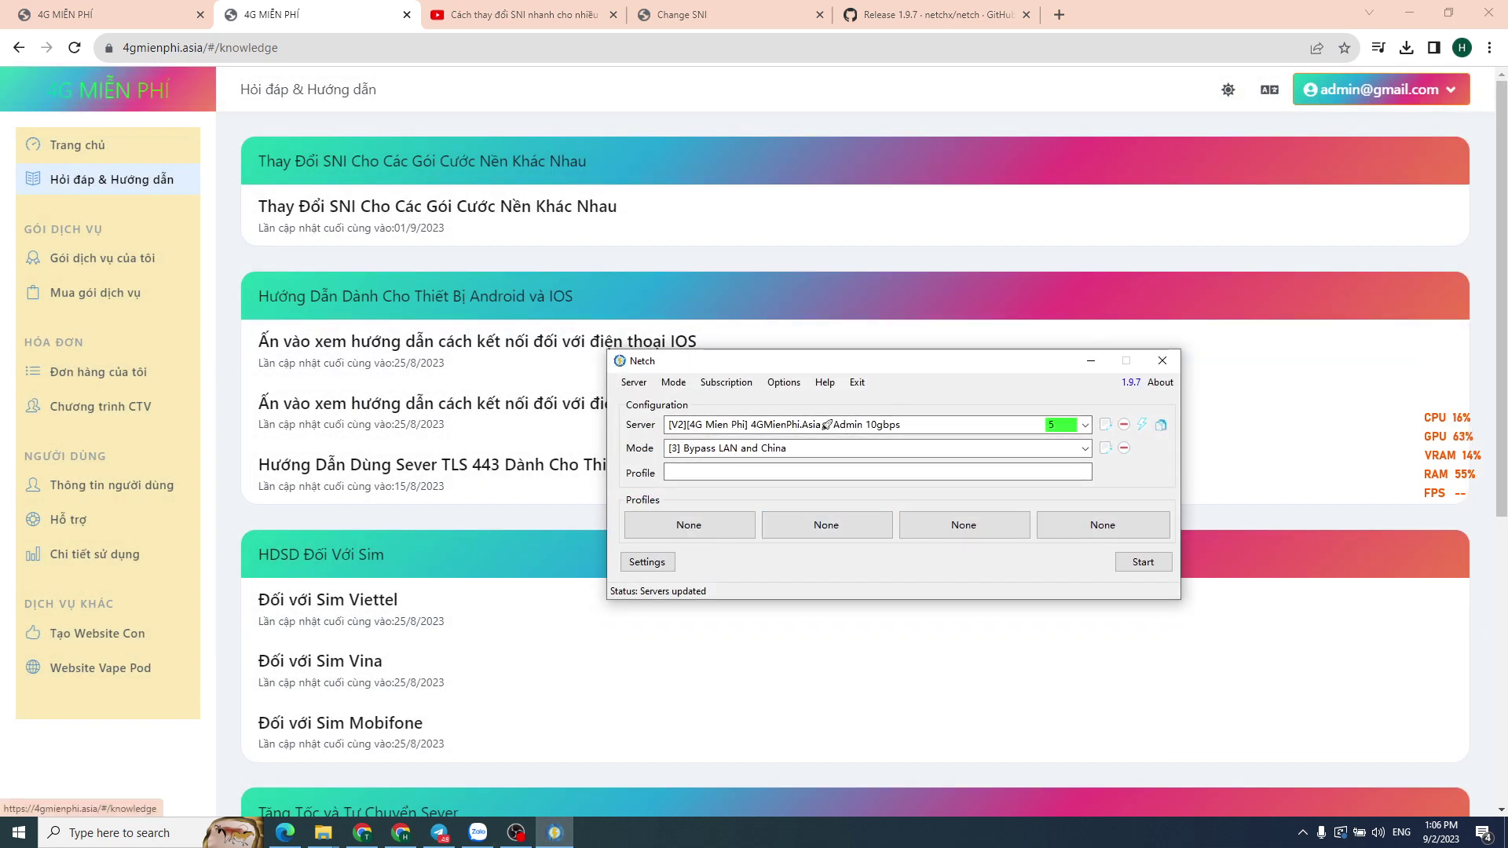